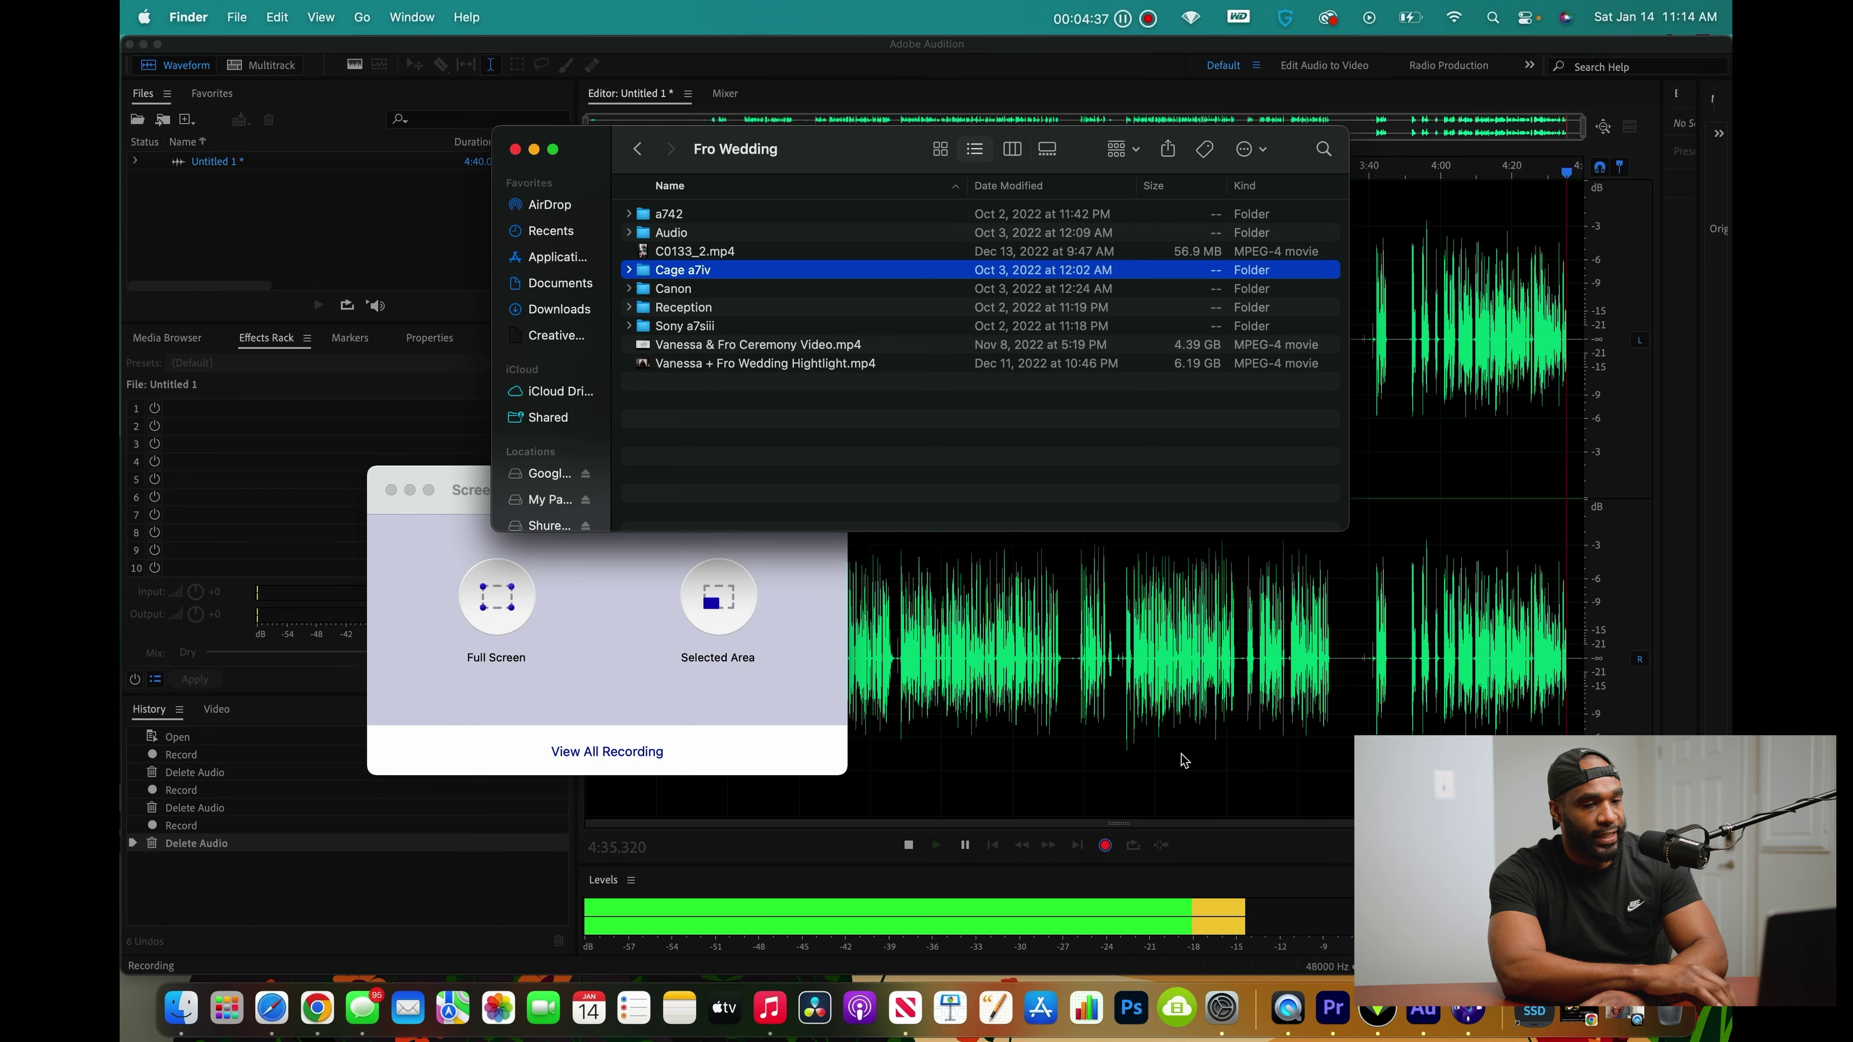
# Switch to Premiere Pro, load the wedding highlight MP4 from Finder into the Source monitor and scrub it to about 00:06:43:20
pyautogui.click(1332, 1011)
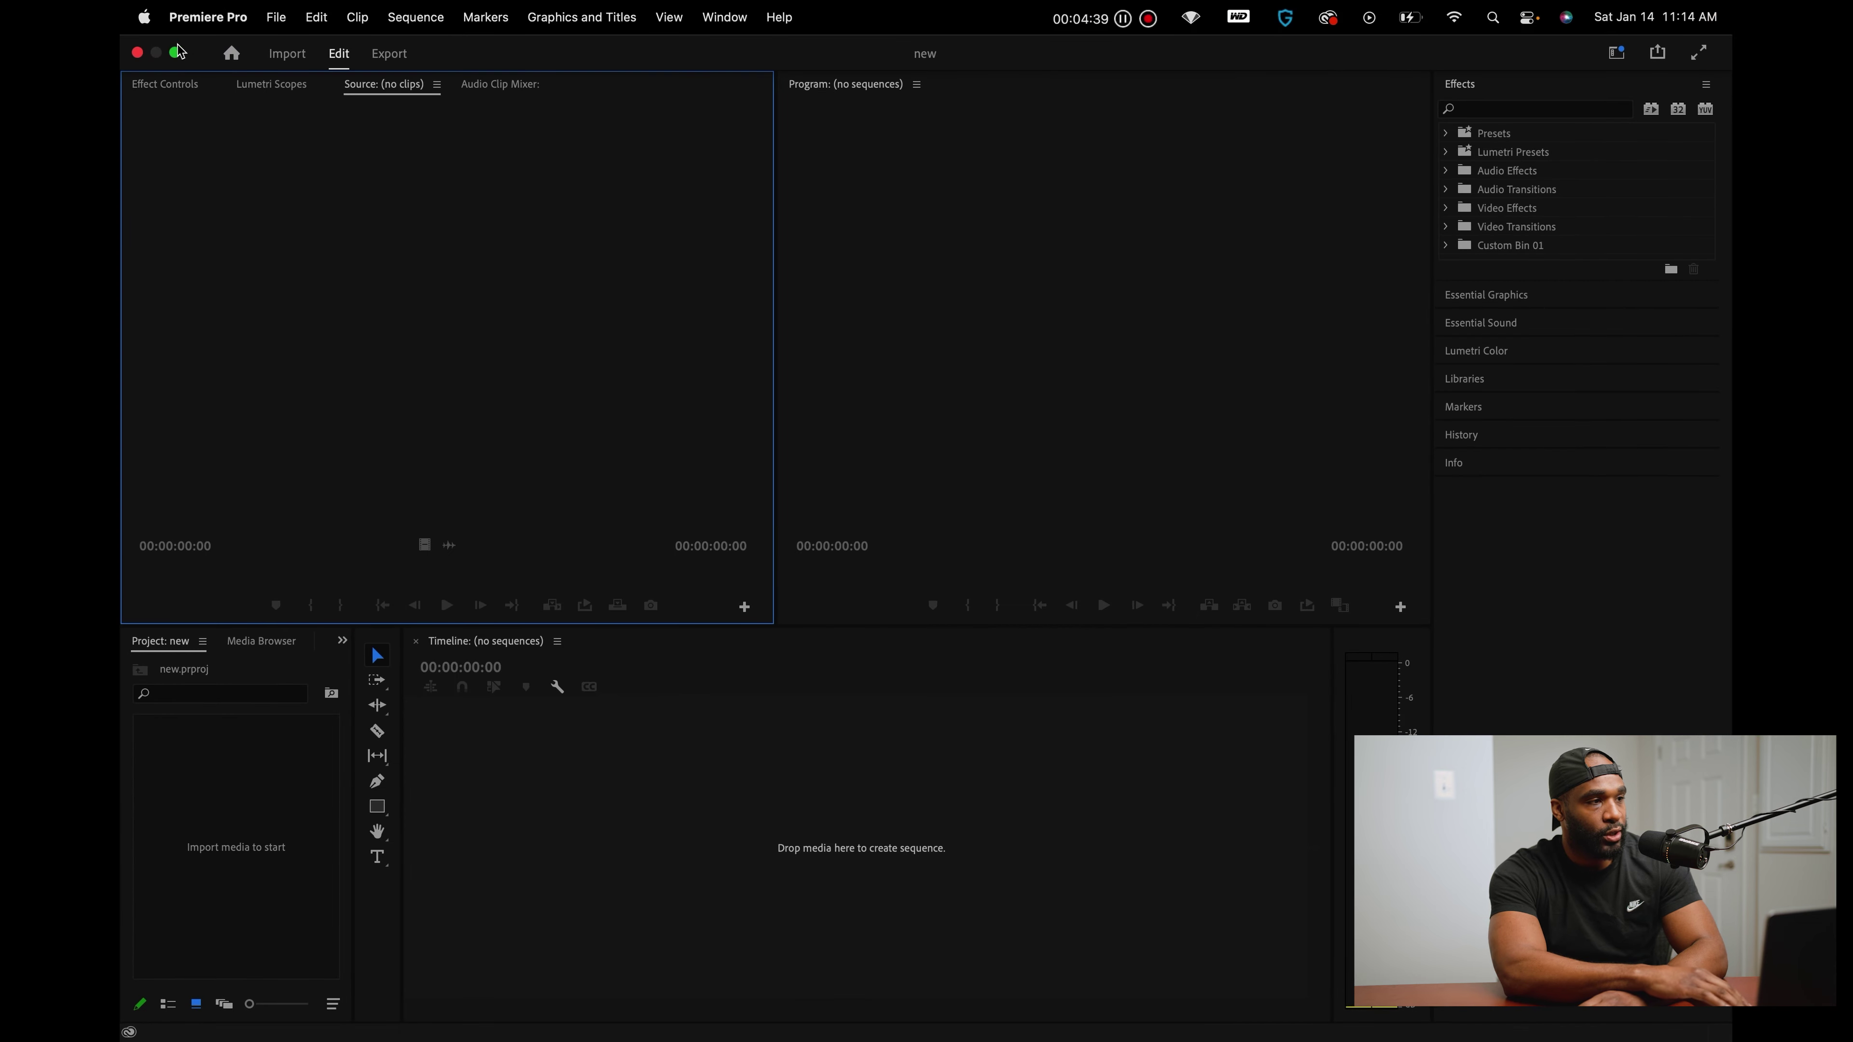
pyautogui.click(191, 1006)
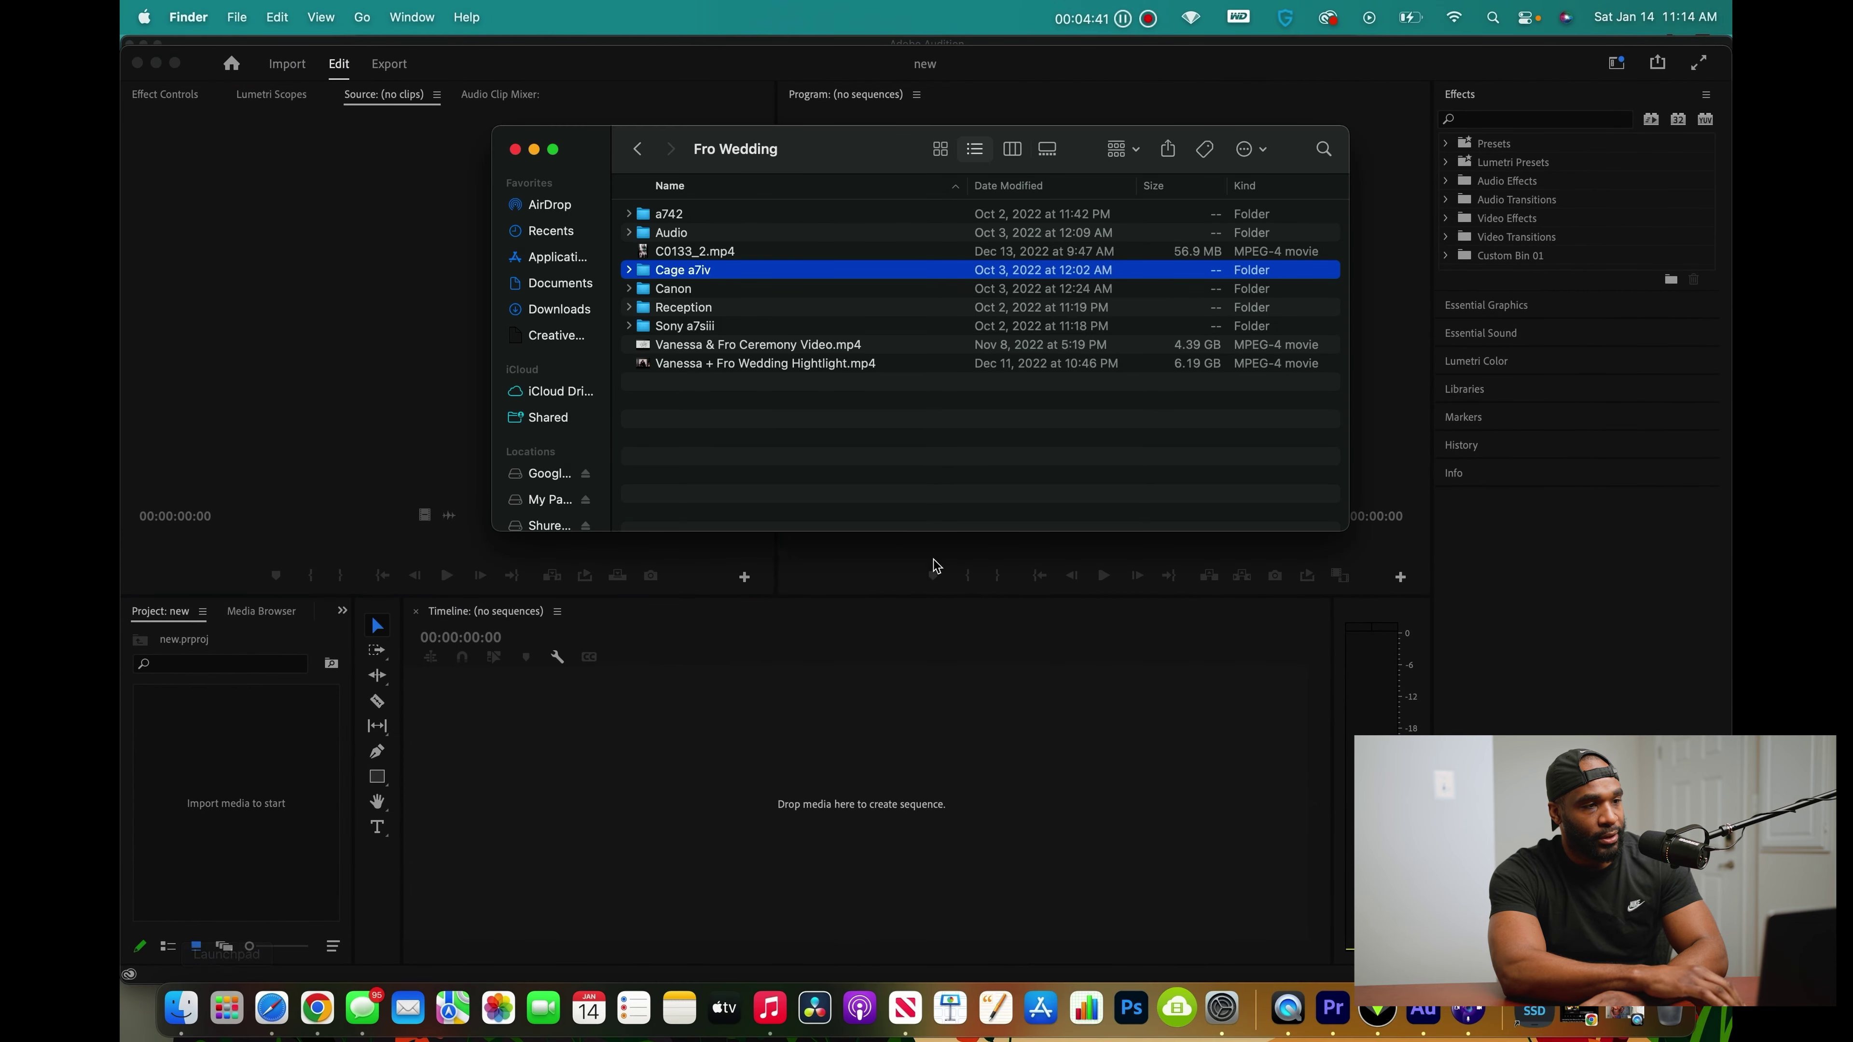
pyautogui.click(782, 351)
pyautogui.click(781, 364)
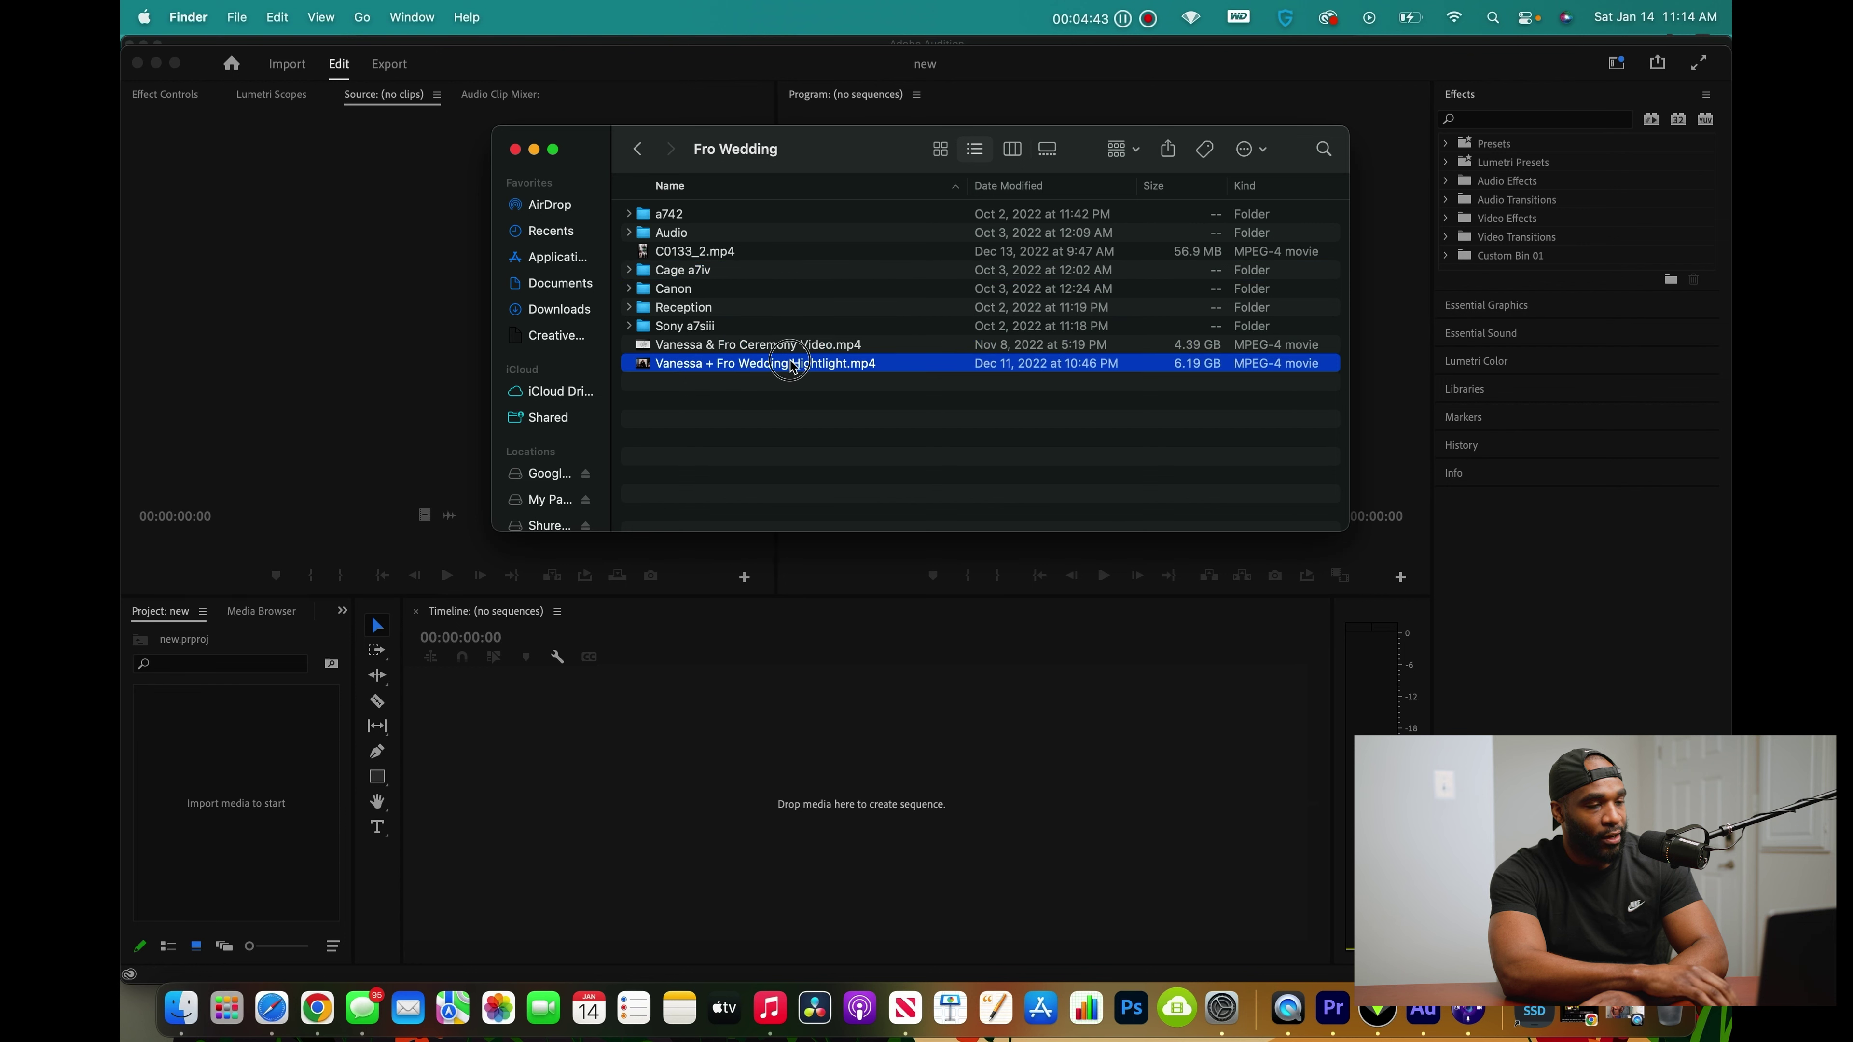
pyautogui.moveTo(682, 376); pyautogui.dragTo(379, 362)
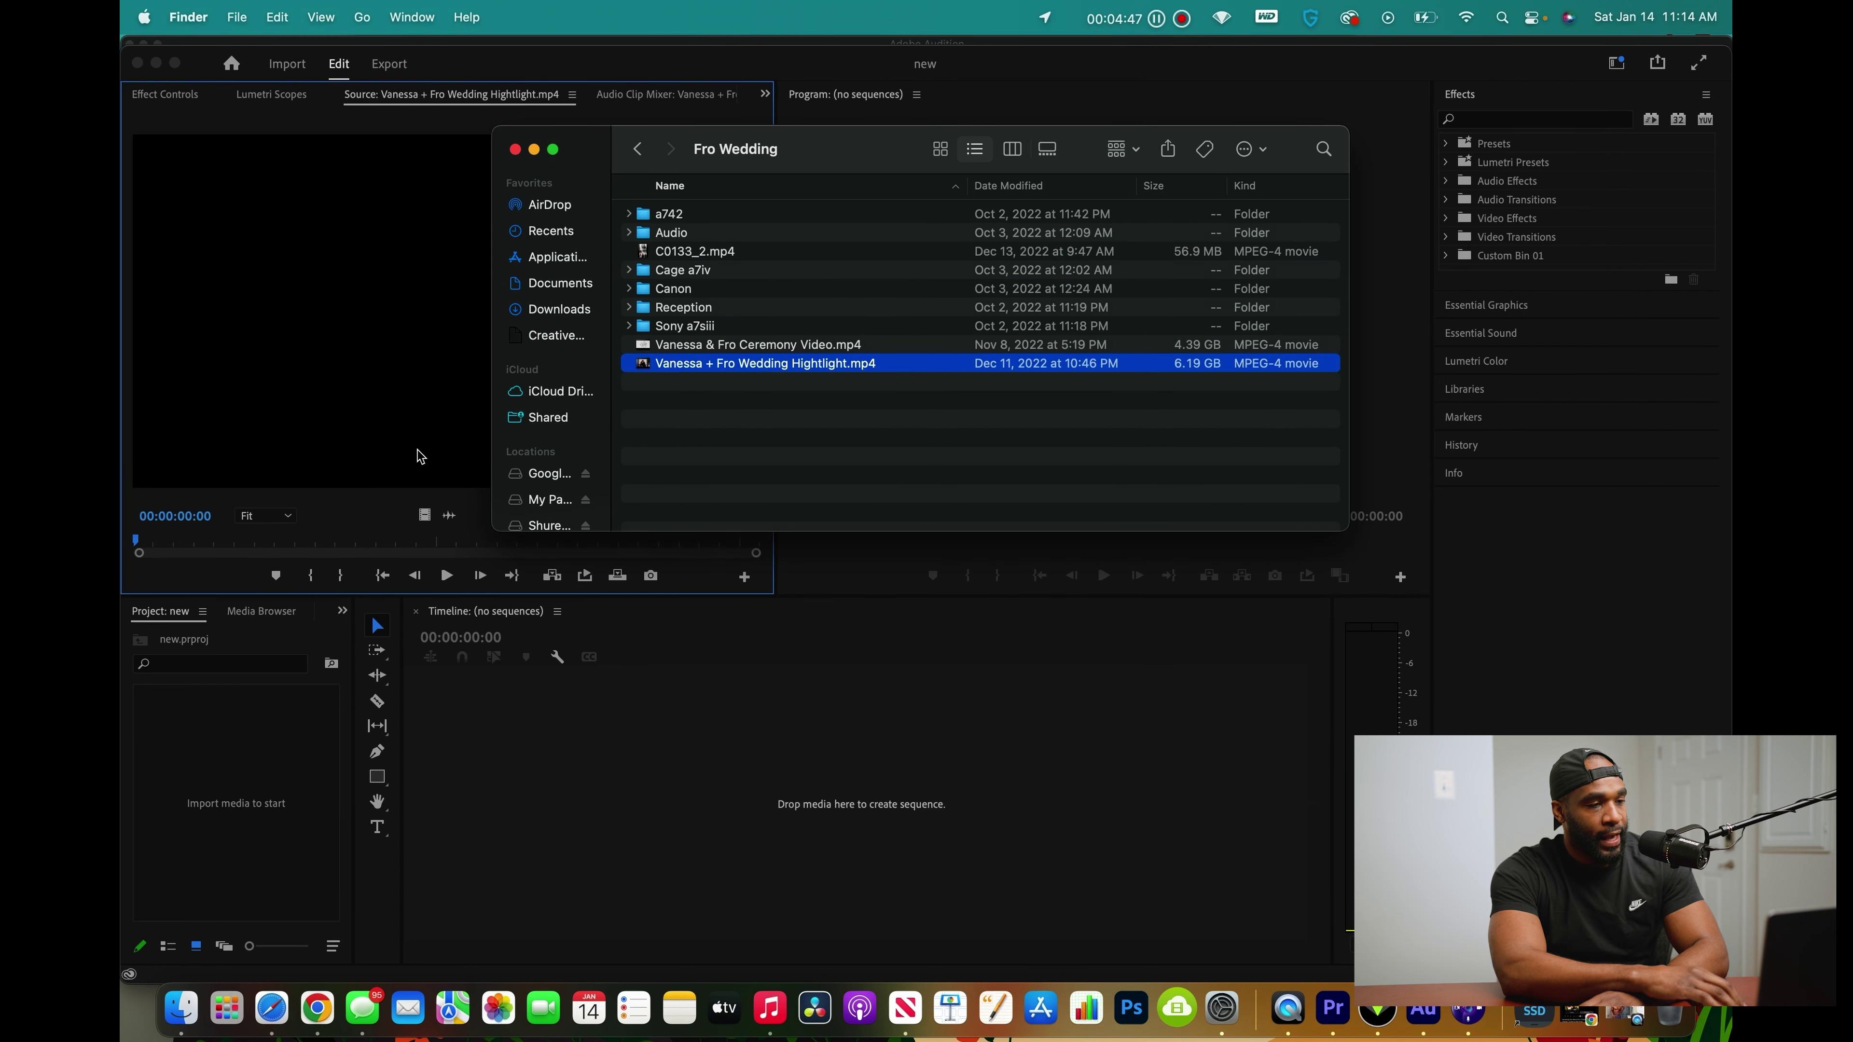
pyautogui.moveTo(241, 546); pyautogui.dragTo(545, 557)
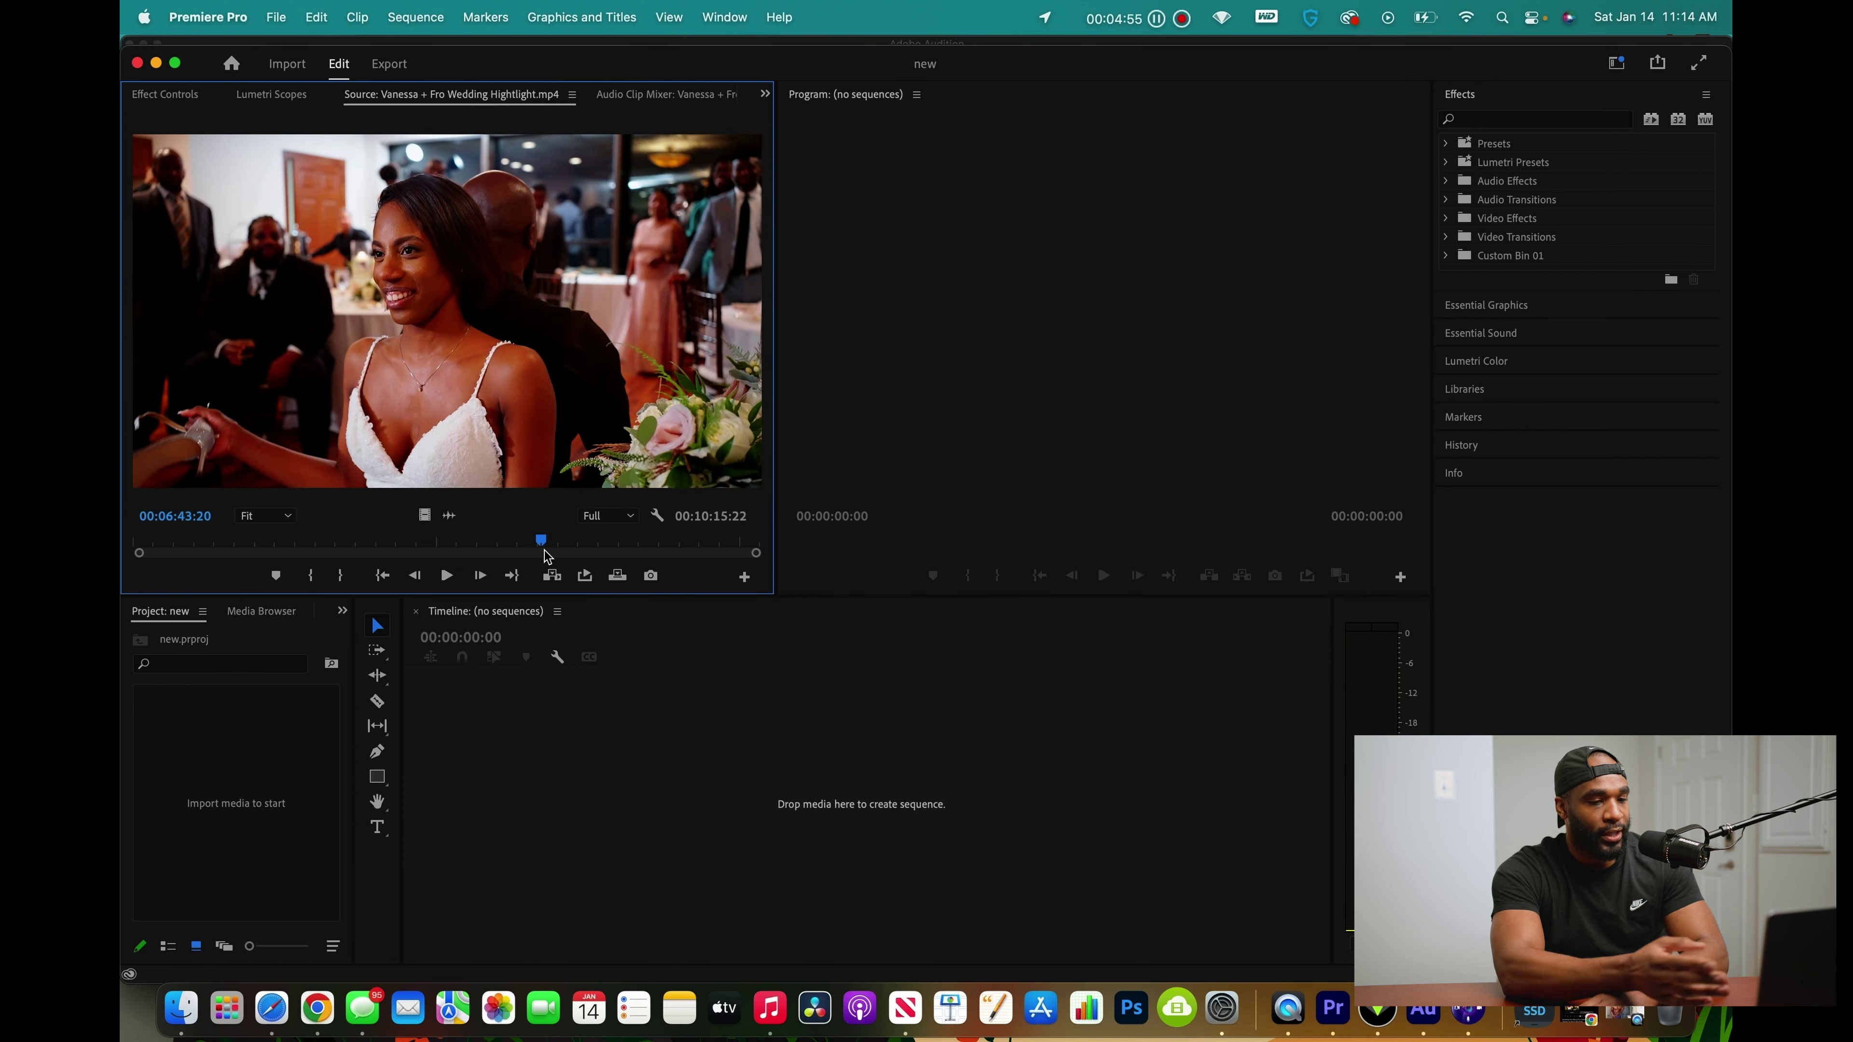
pyautogui.press('XF86AudioLowerVolume')
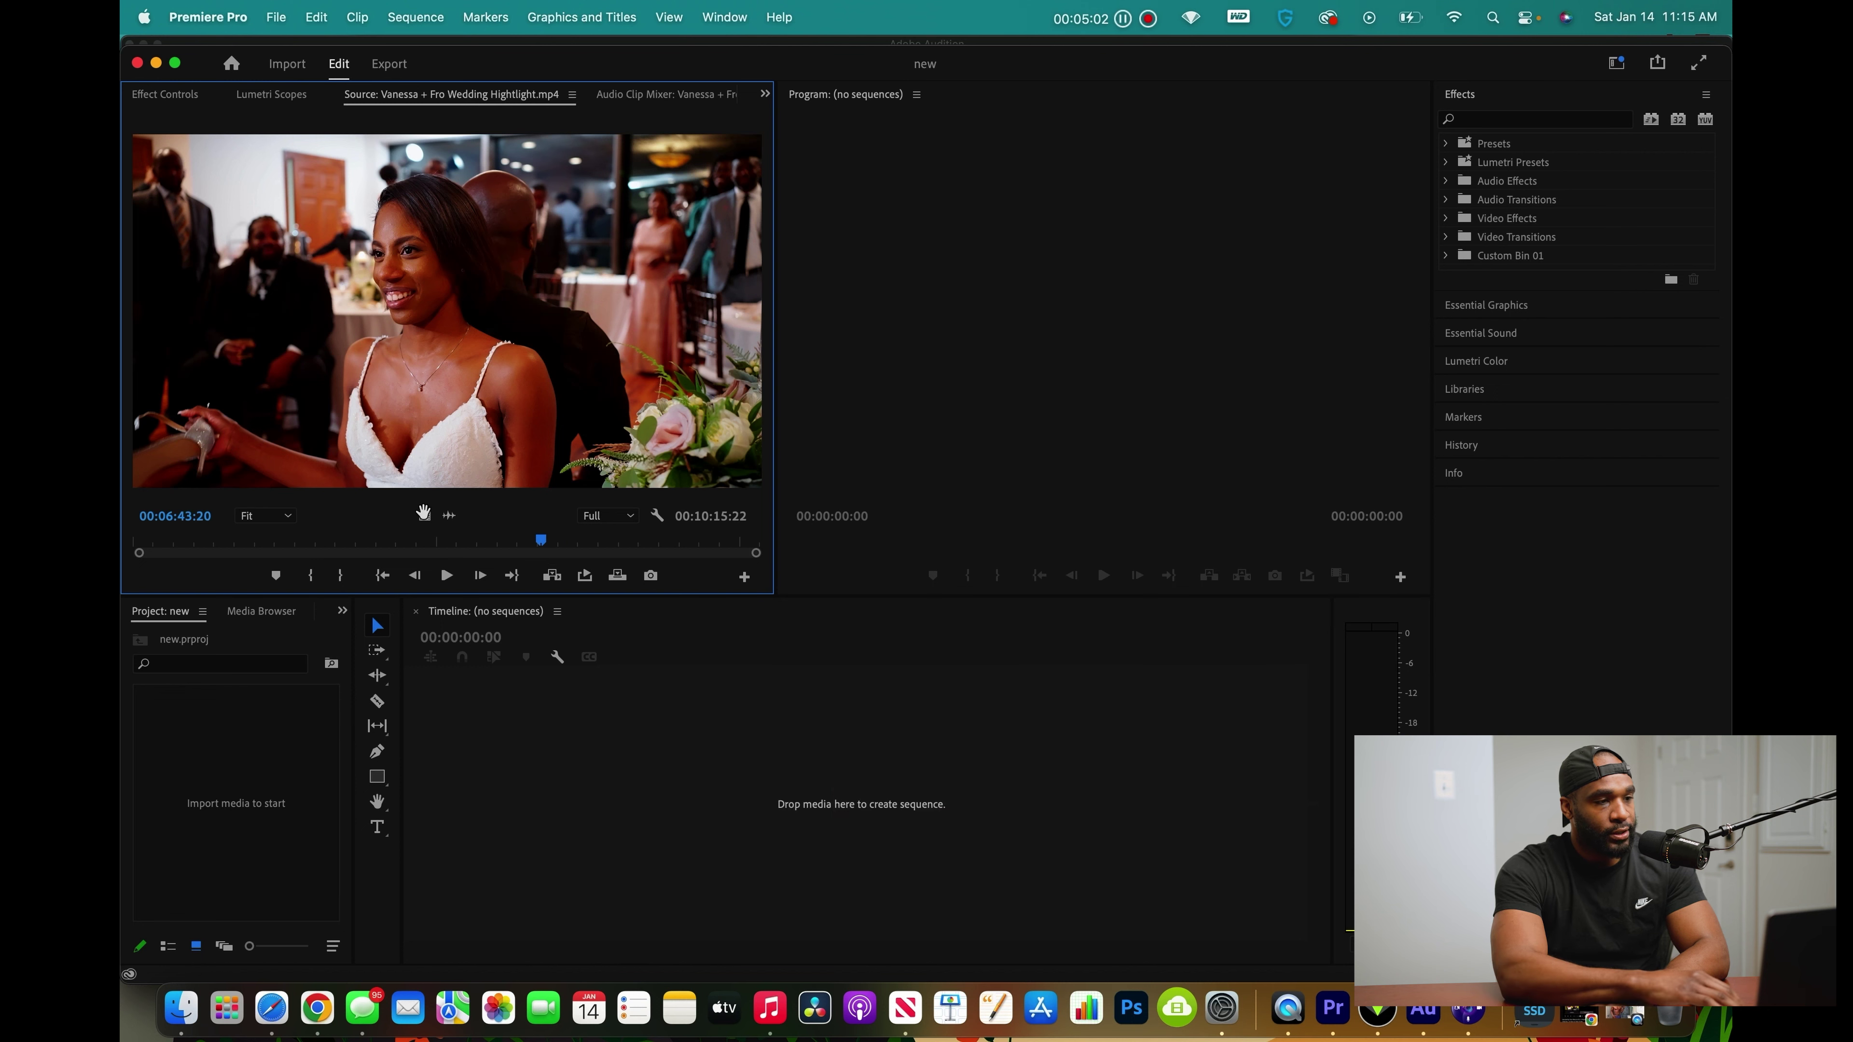
# Create a sequence from only the video of the wedding highlight clip and move the playhead to about 00:01:37:07
pyautogui.click(438, 533)
pyautogui.moveTo(438, 533); pyautogui.dragTo(630, 817)
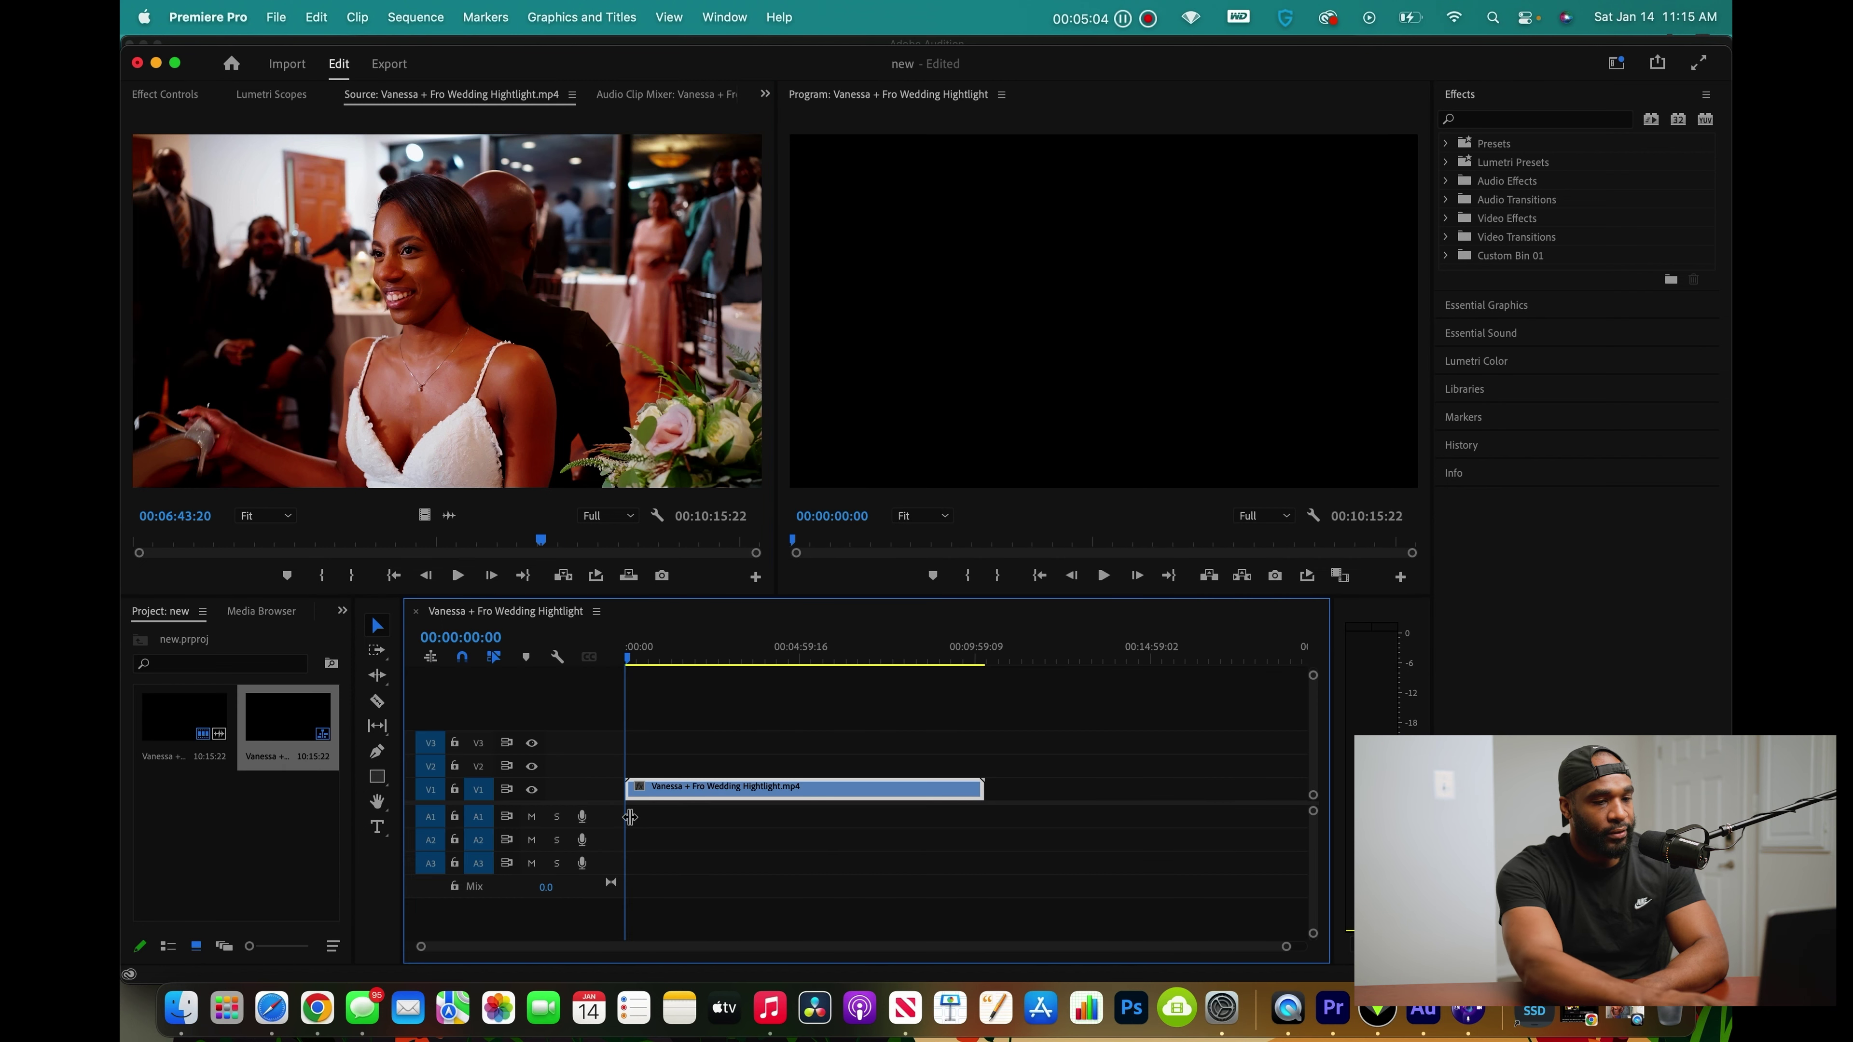
pyautogui.press('XF86AudioRaiseVolume')
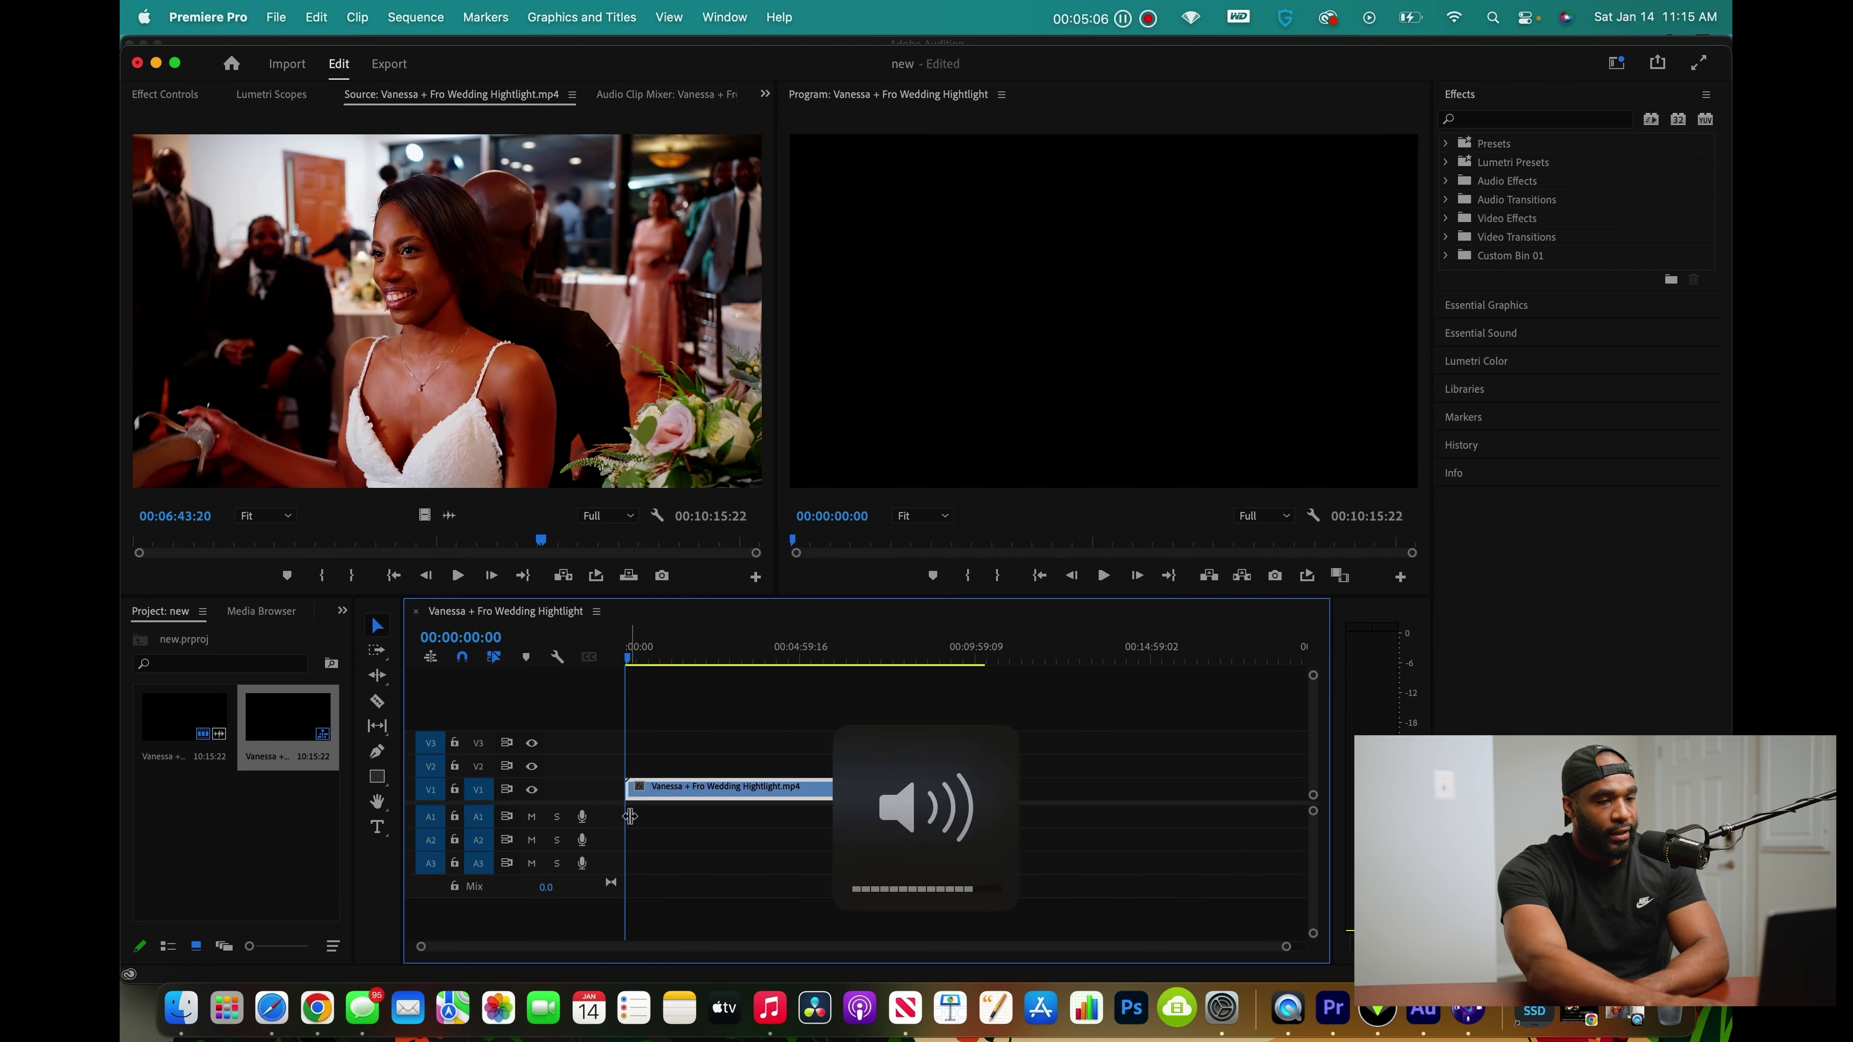
pyautogui.click(683, 659)
pyautogui.moveTo(682, 659); pyautogui.dragTo(627, 662)
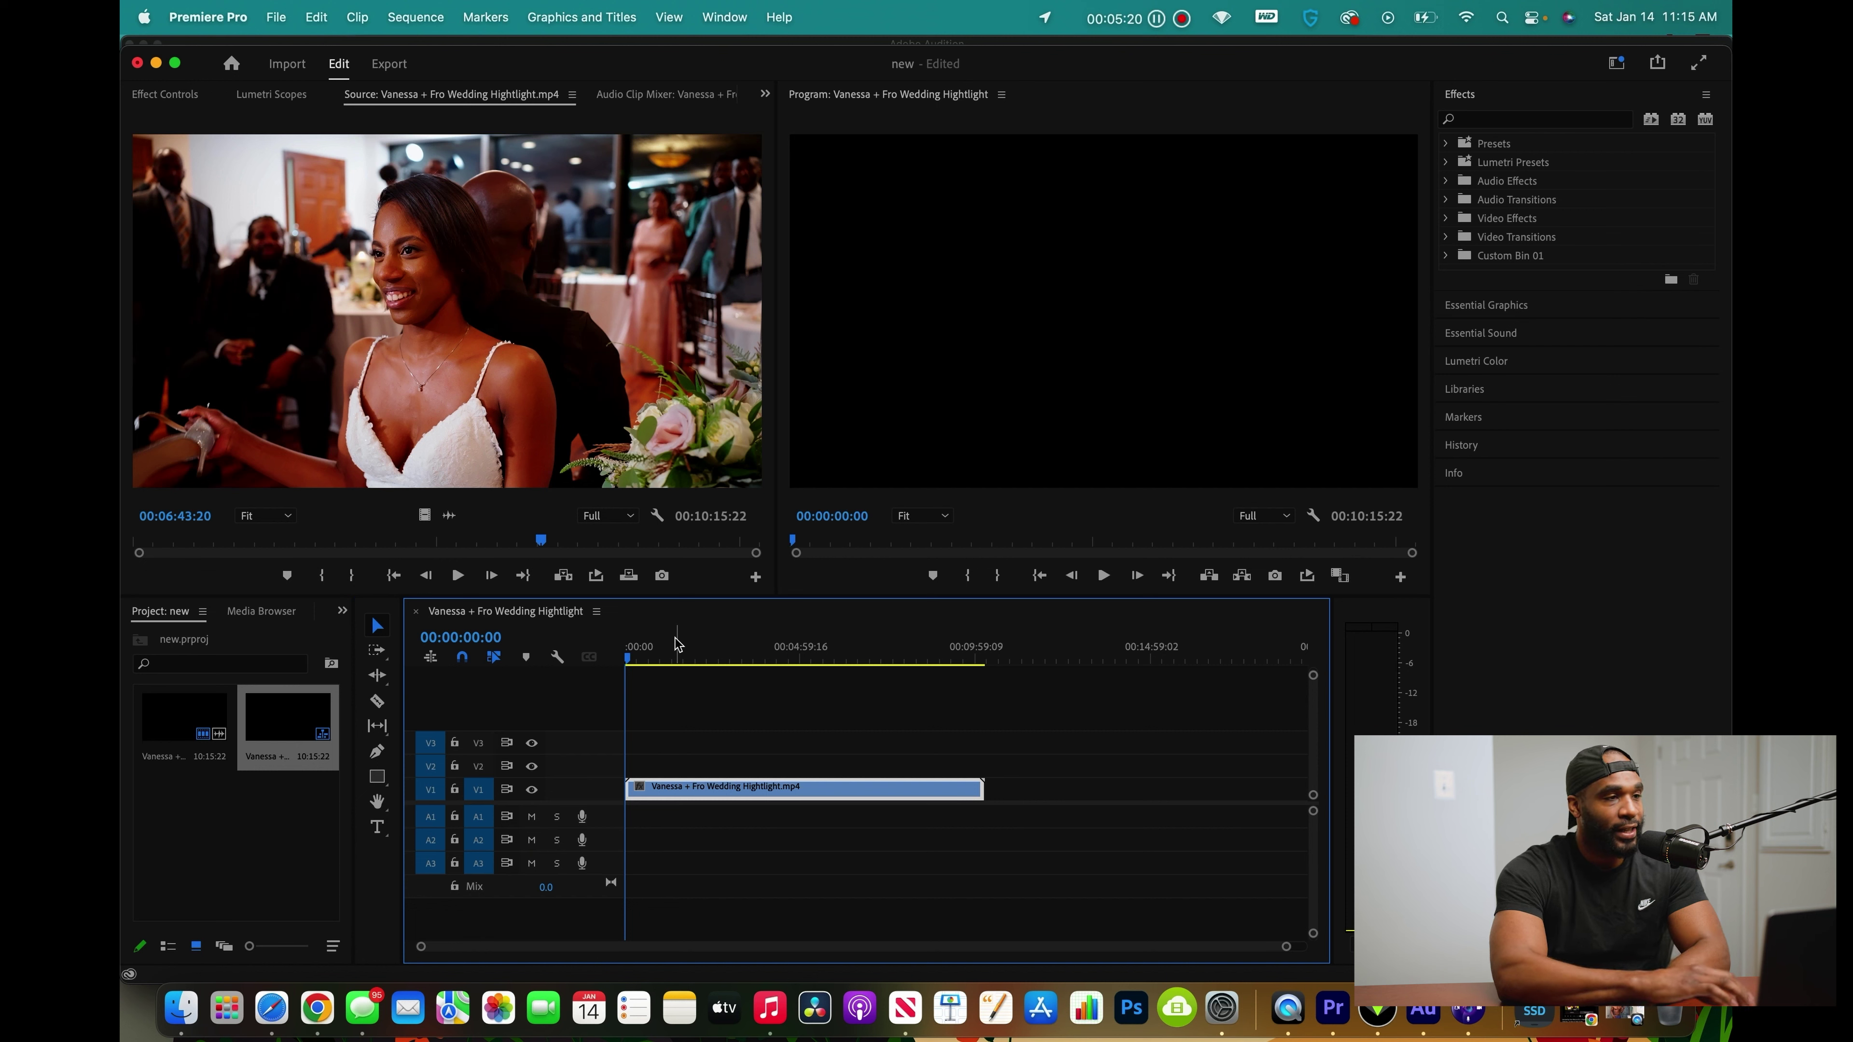
pyautogui.click(682, 647)
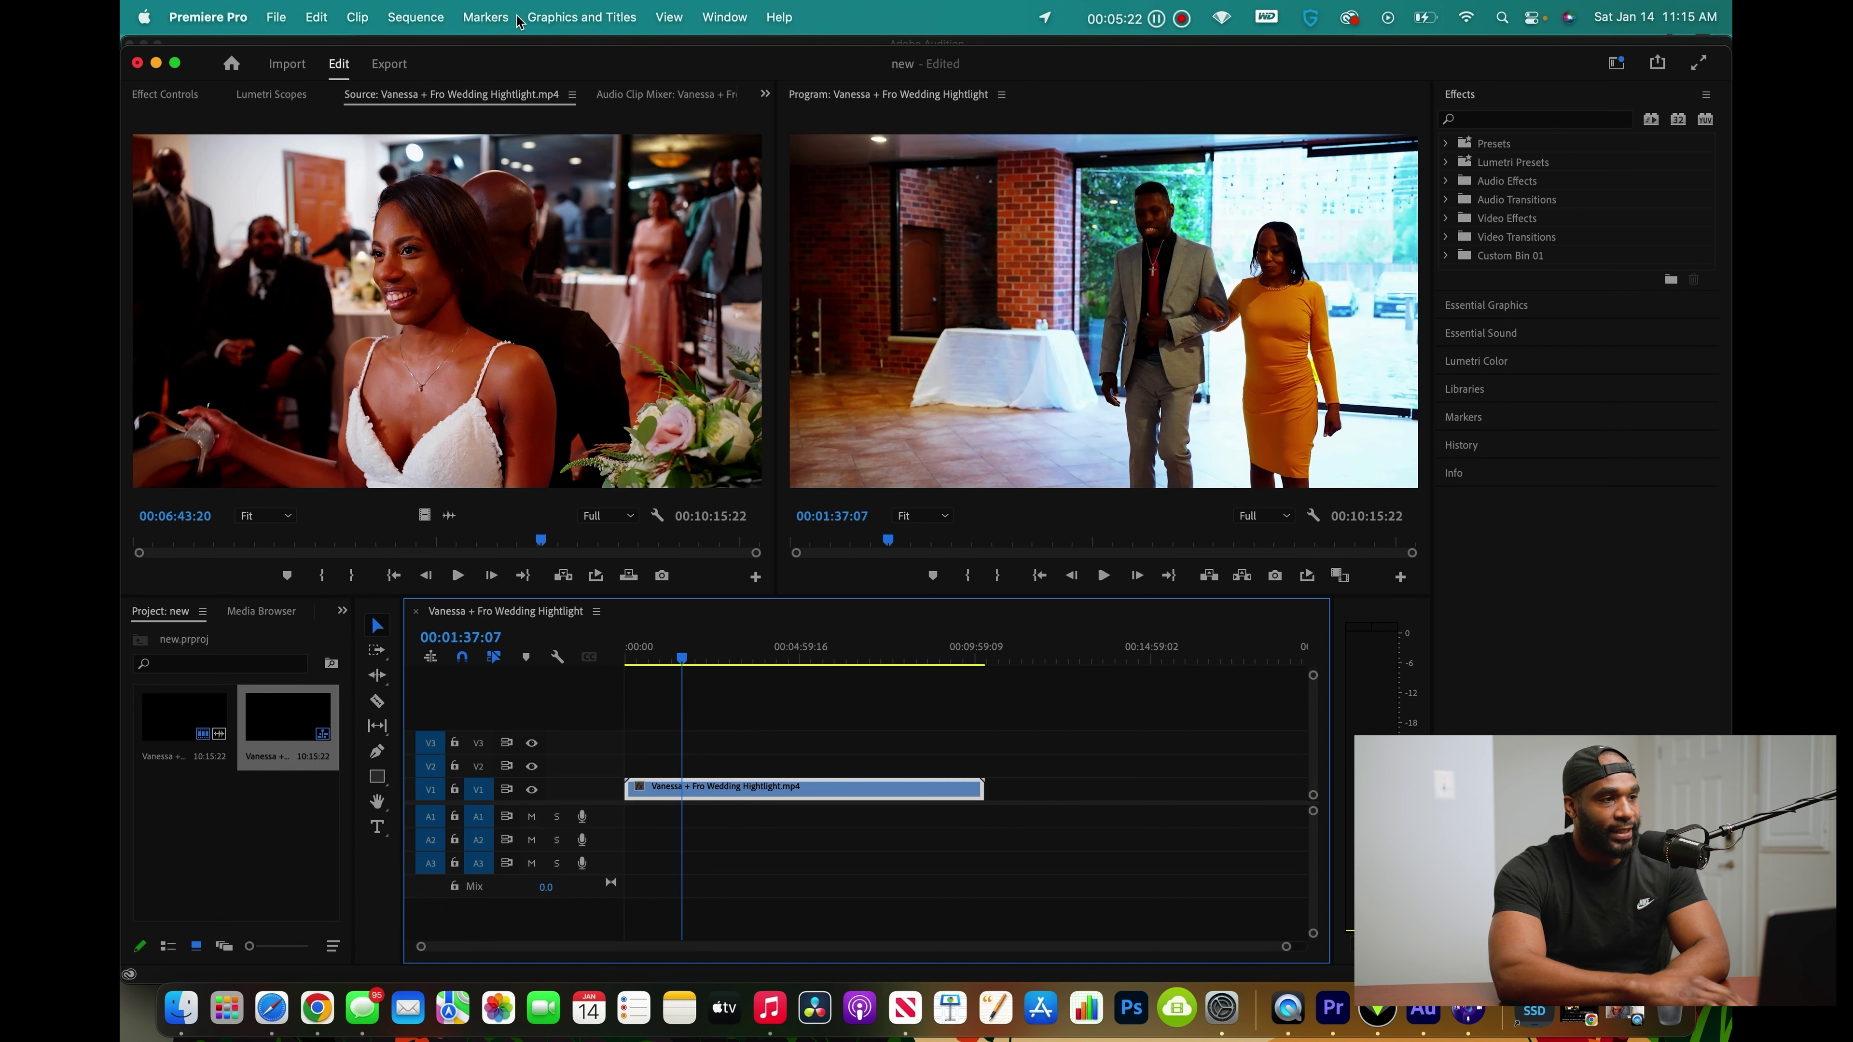
# Set the sequence frame size to 1080 horizontal by 1920 vertical
pyautogui.click(416, 22)
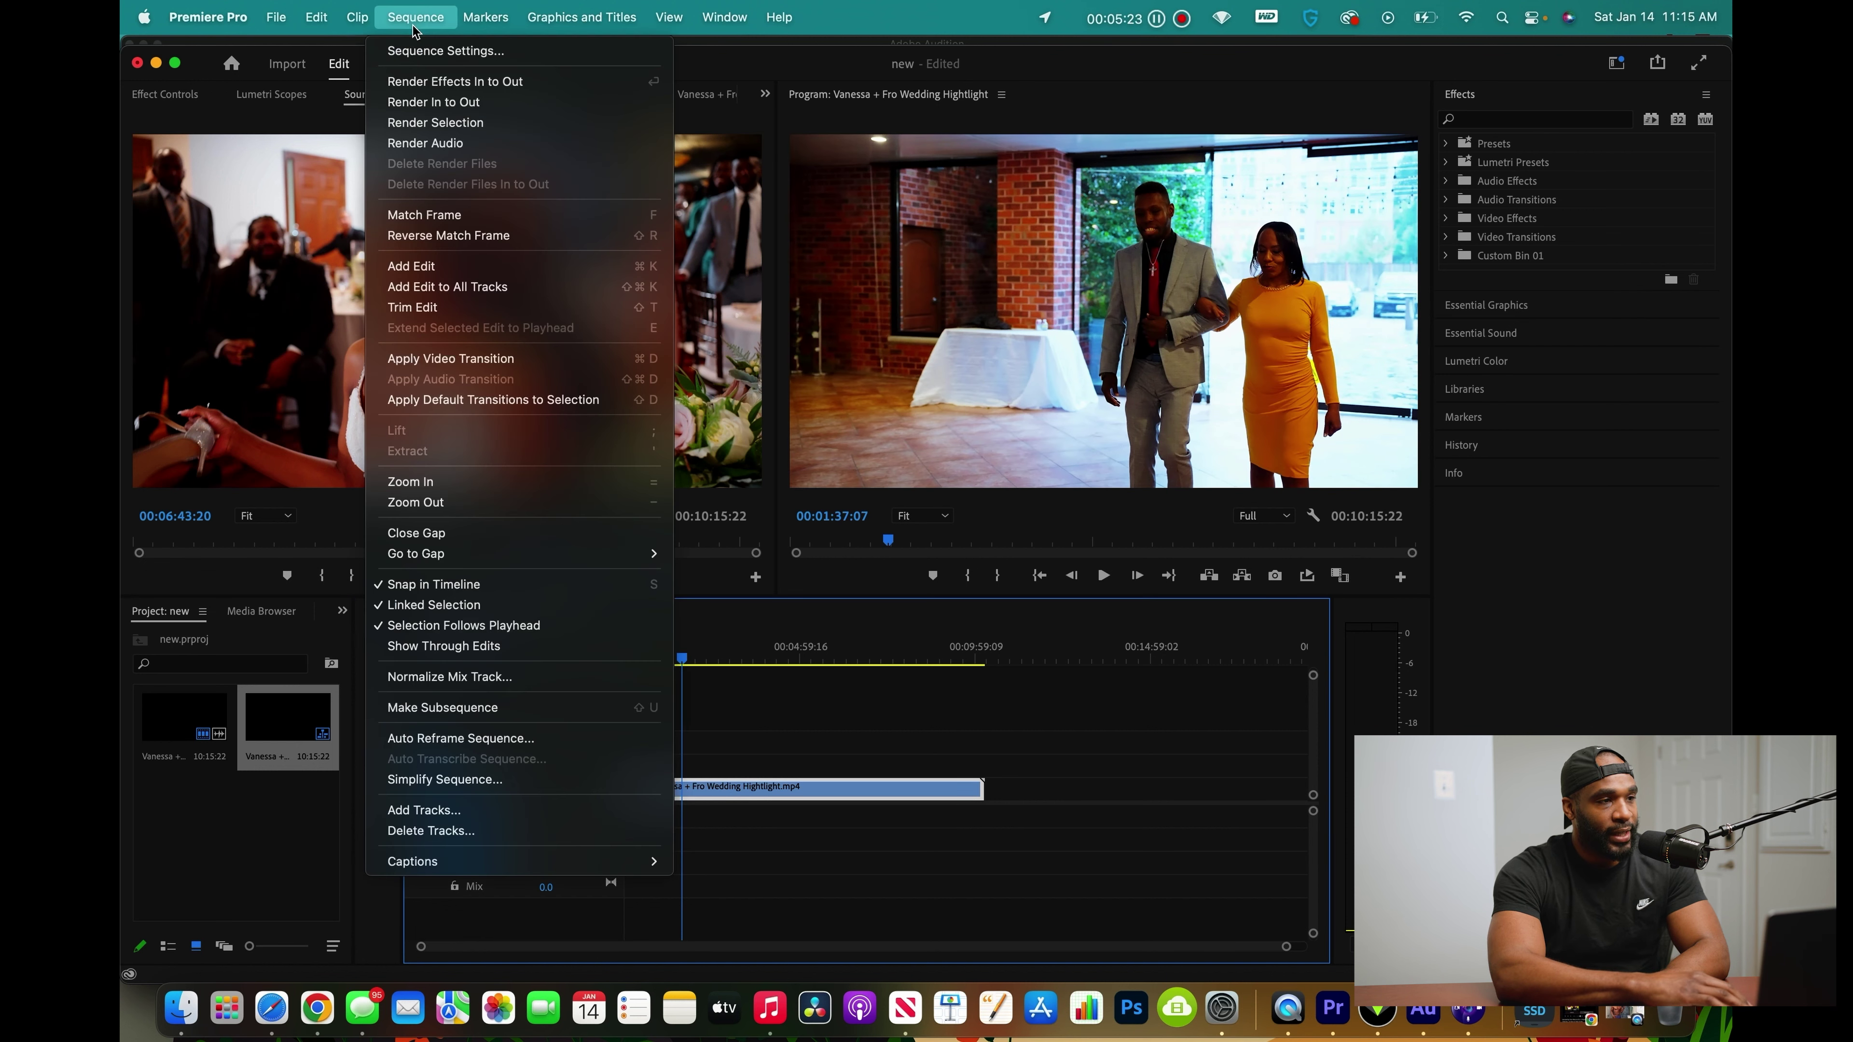
pyautogui.click(416, 51)
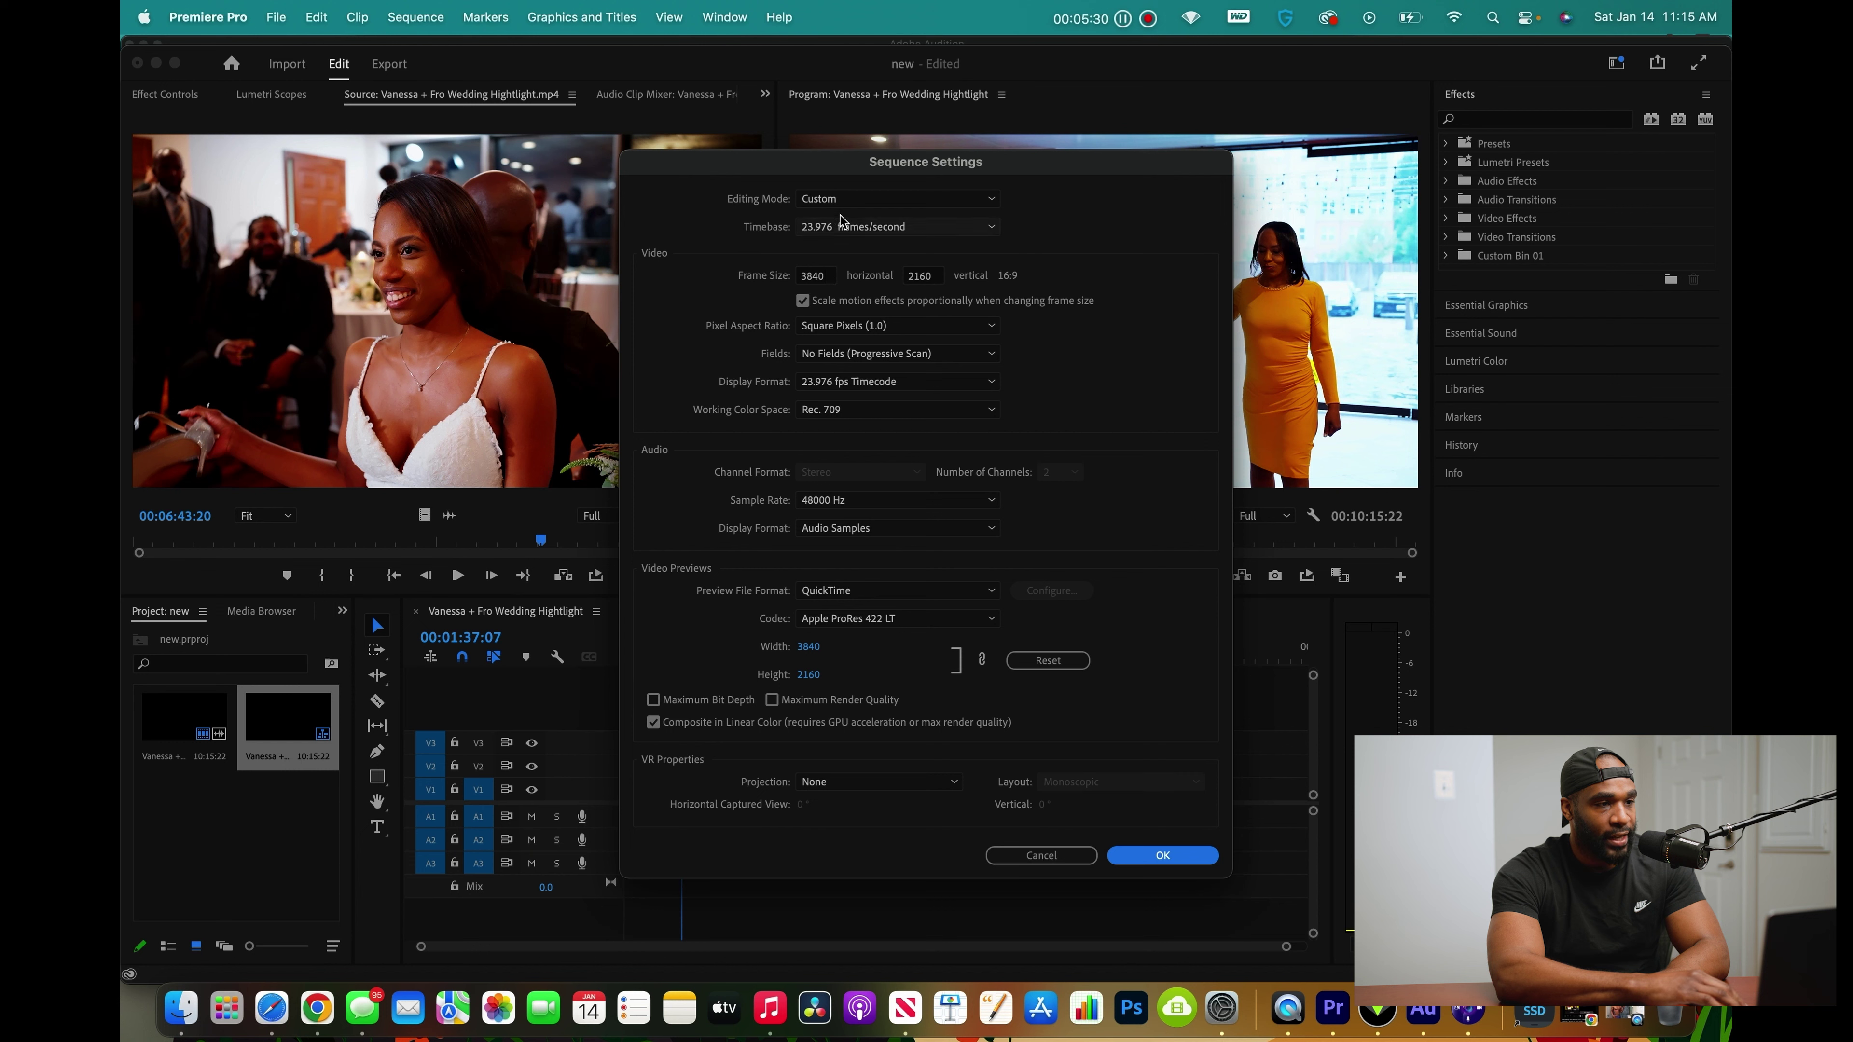
pyautogui.click(822, 280)
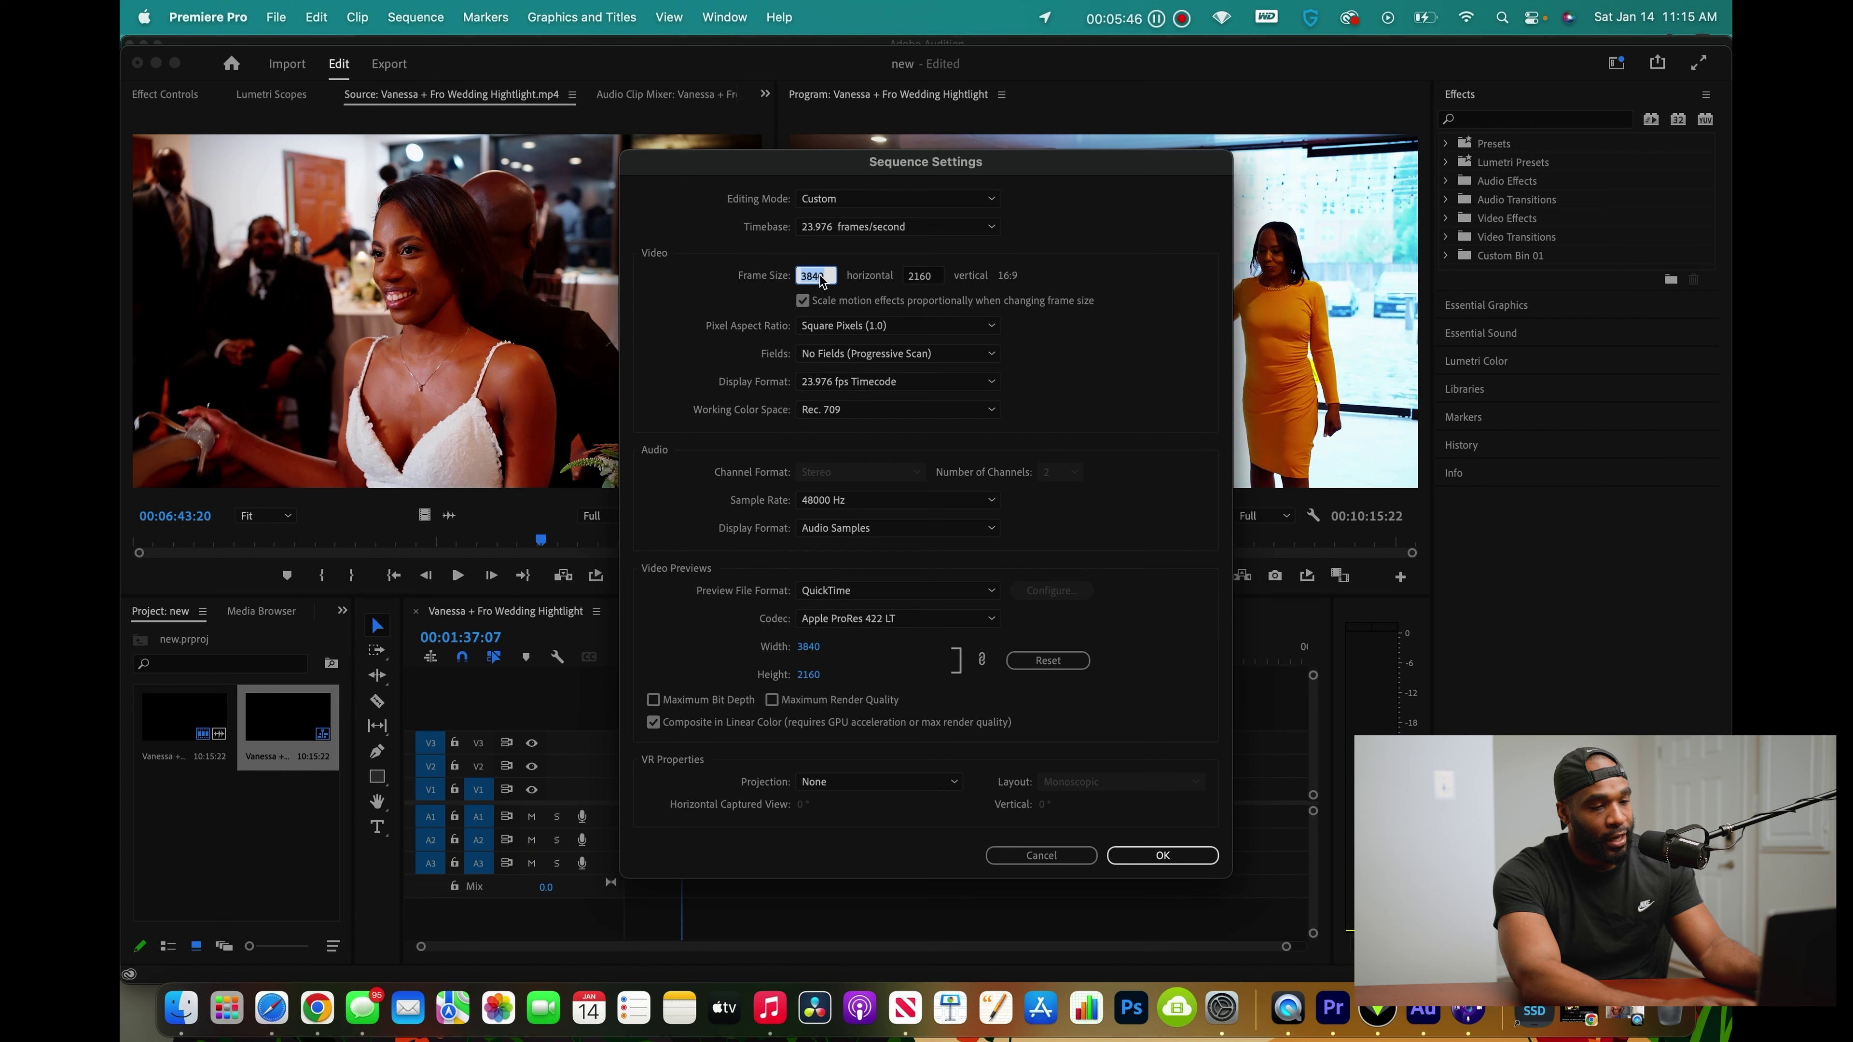
pyautogui.write('1080')
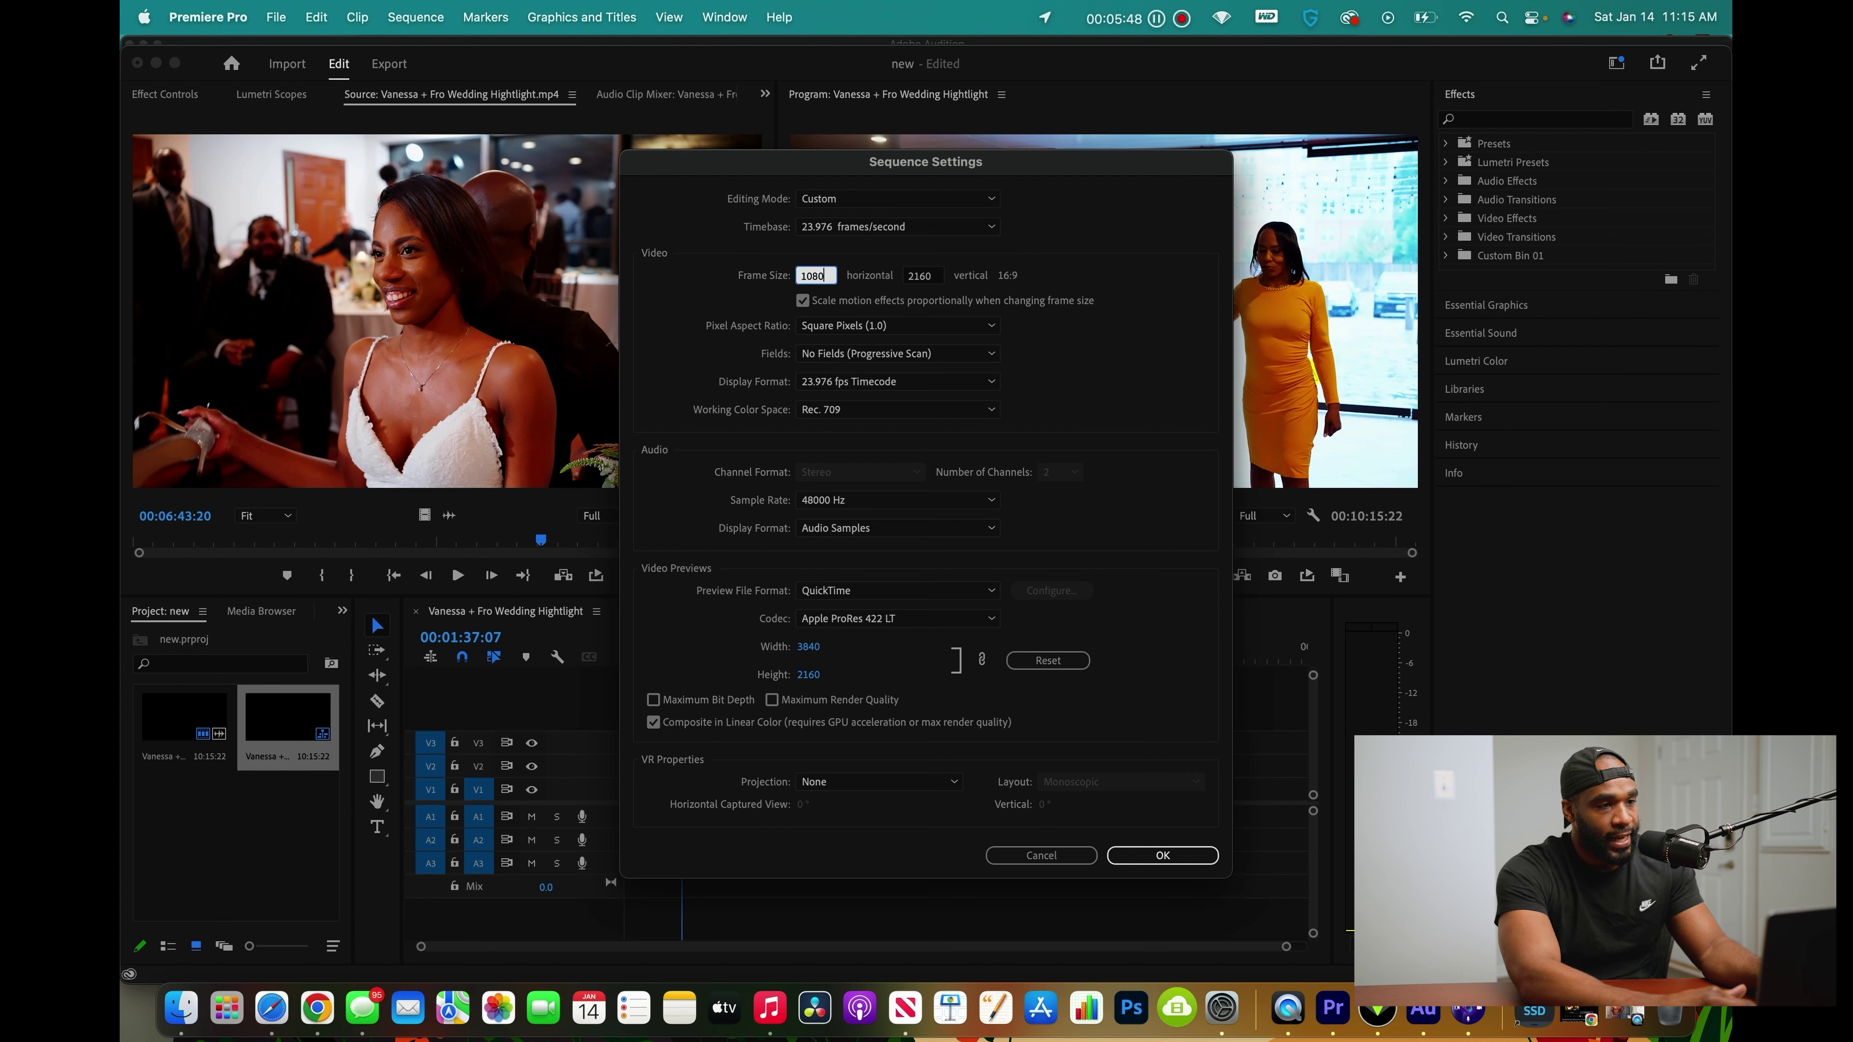
pyautogui.click(910, 276)
pyautogui.write('1920')
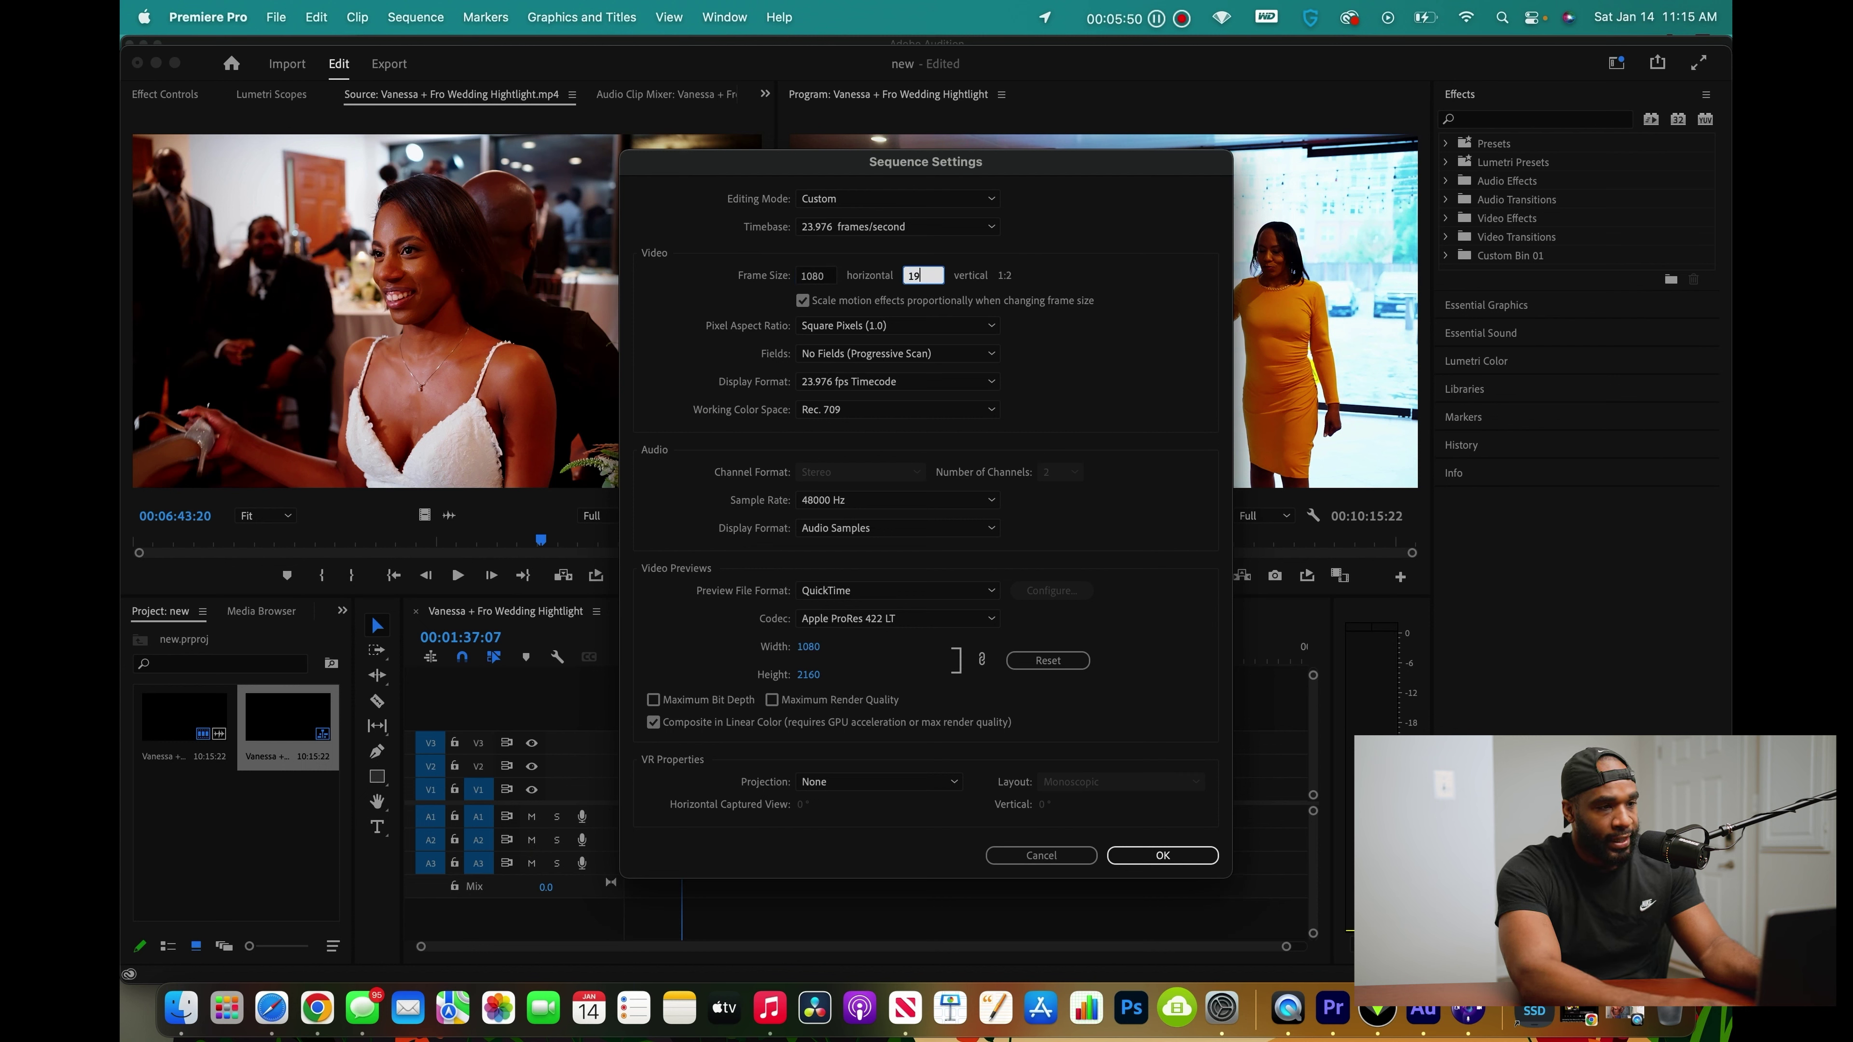
pyautogui.click(1128, 368)
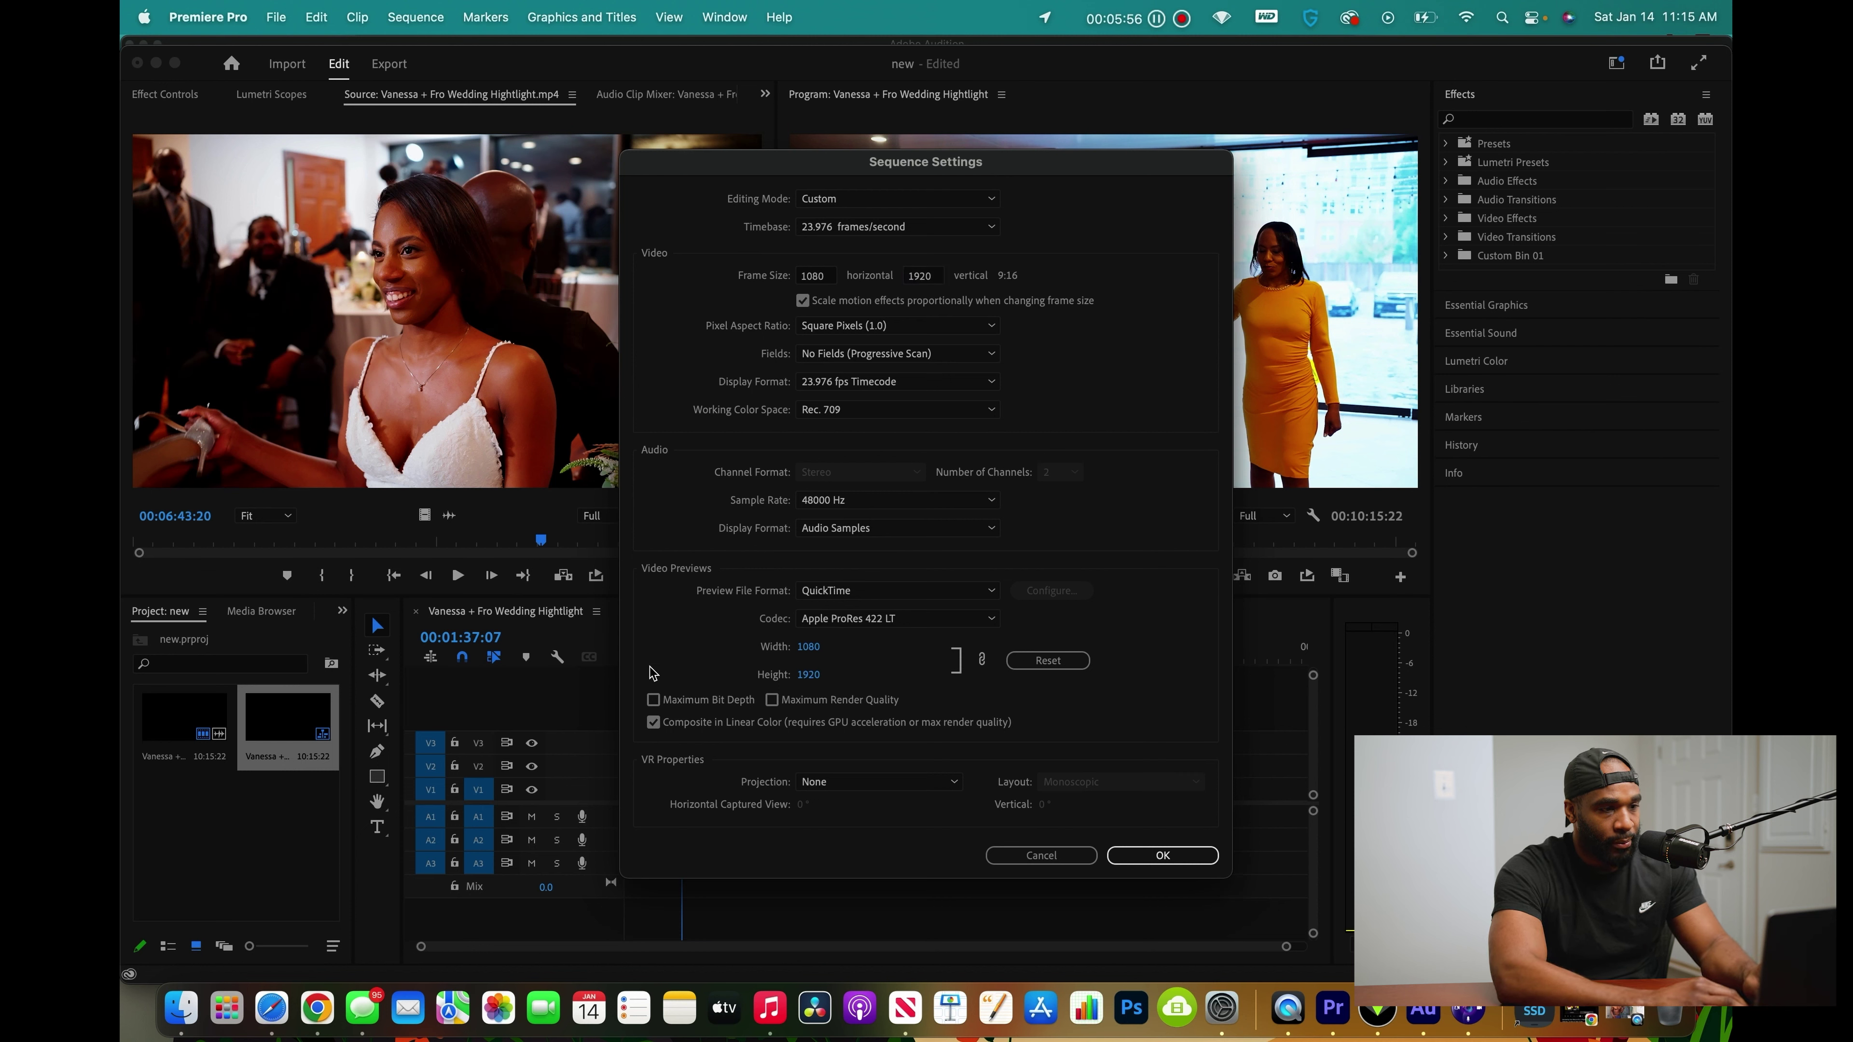
# Enable Maximum Bit Depth and Maximum Render Quality for the video previews and apply the sequence settings
pyautogui.click(653, 699)
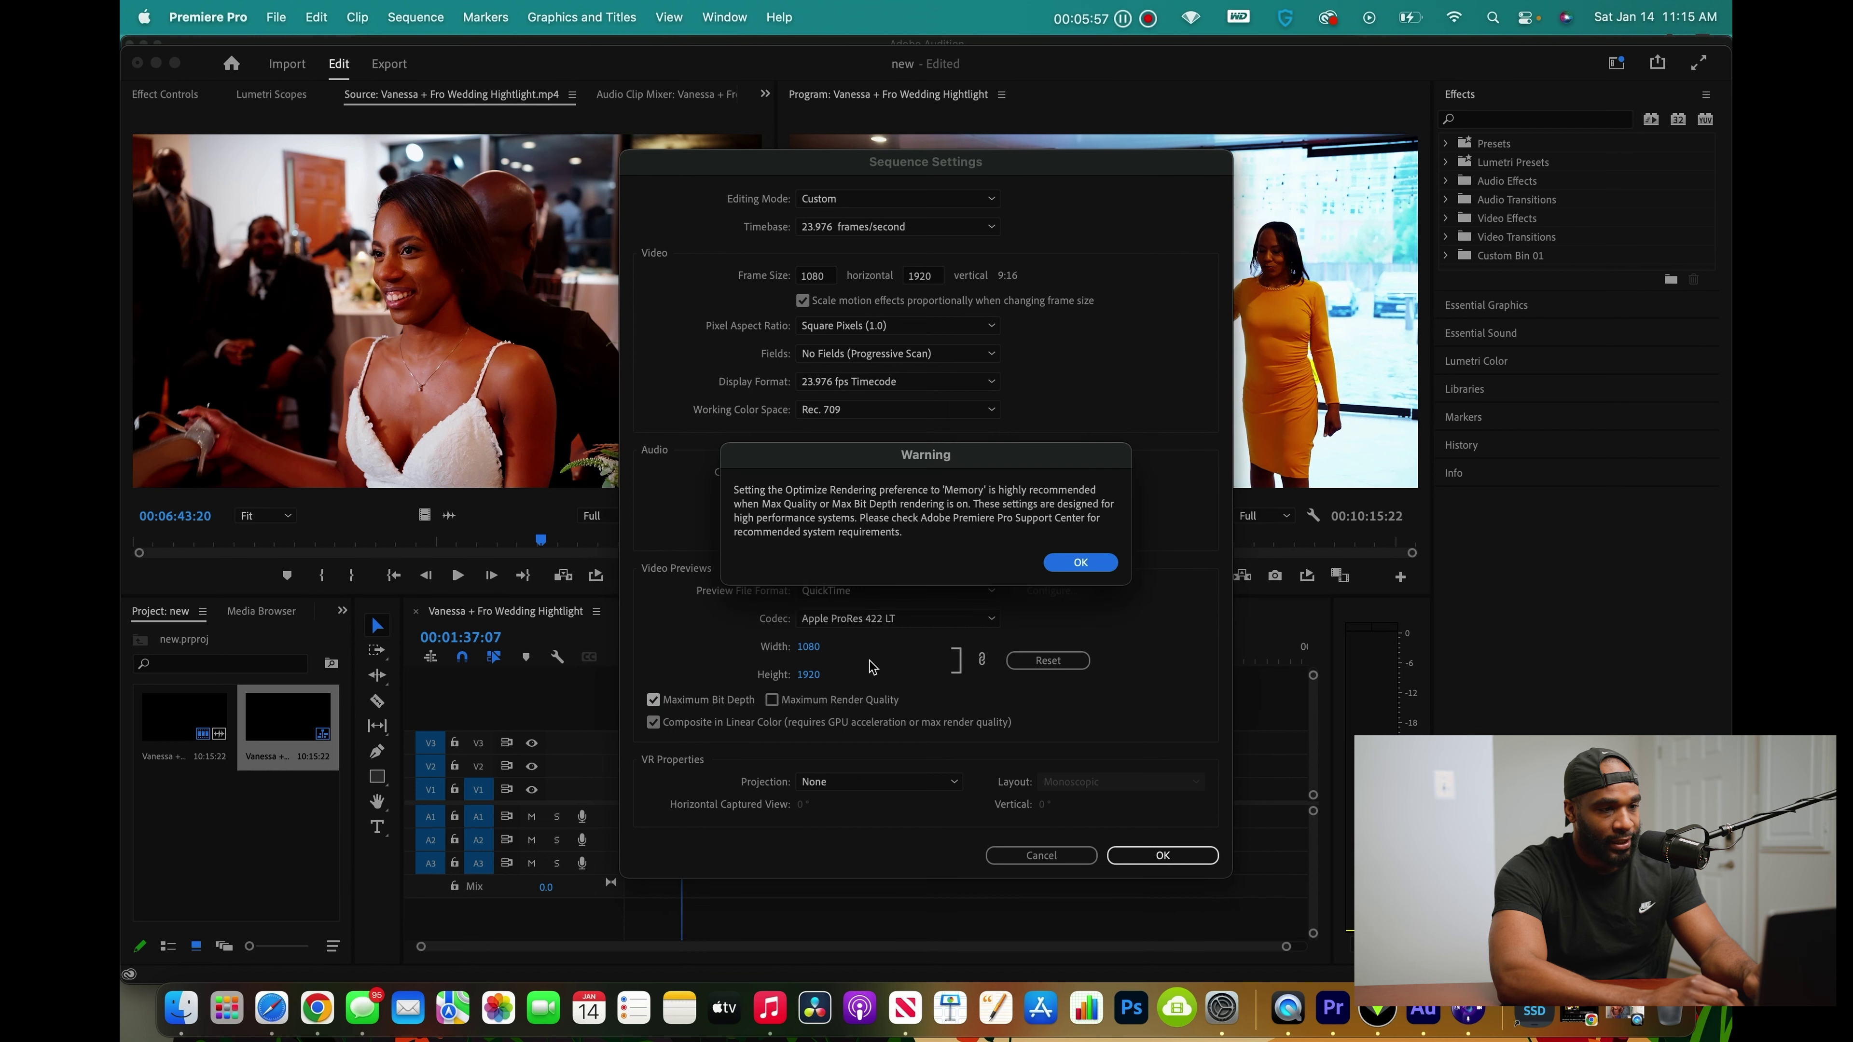
pyautogui.click(1062, 561)
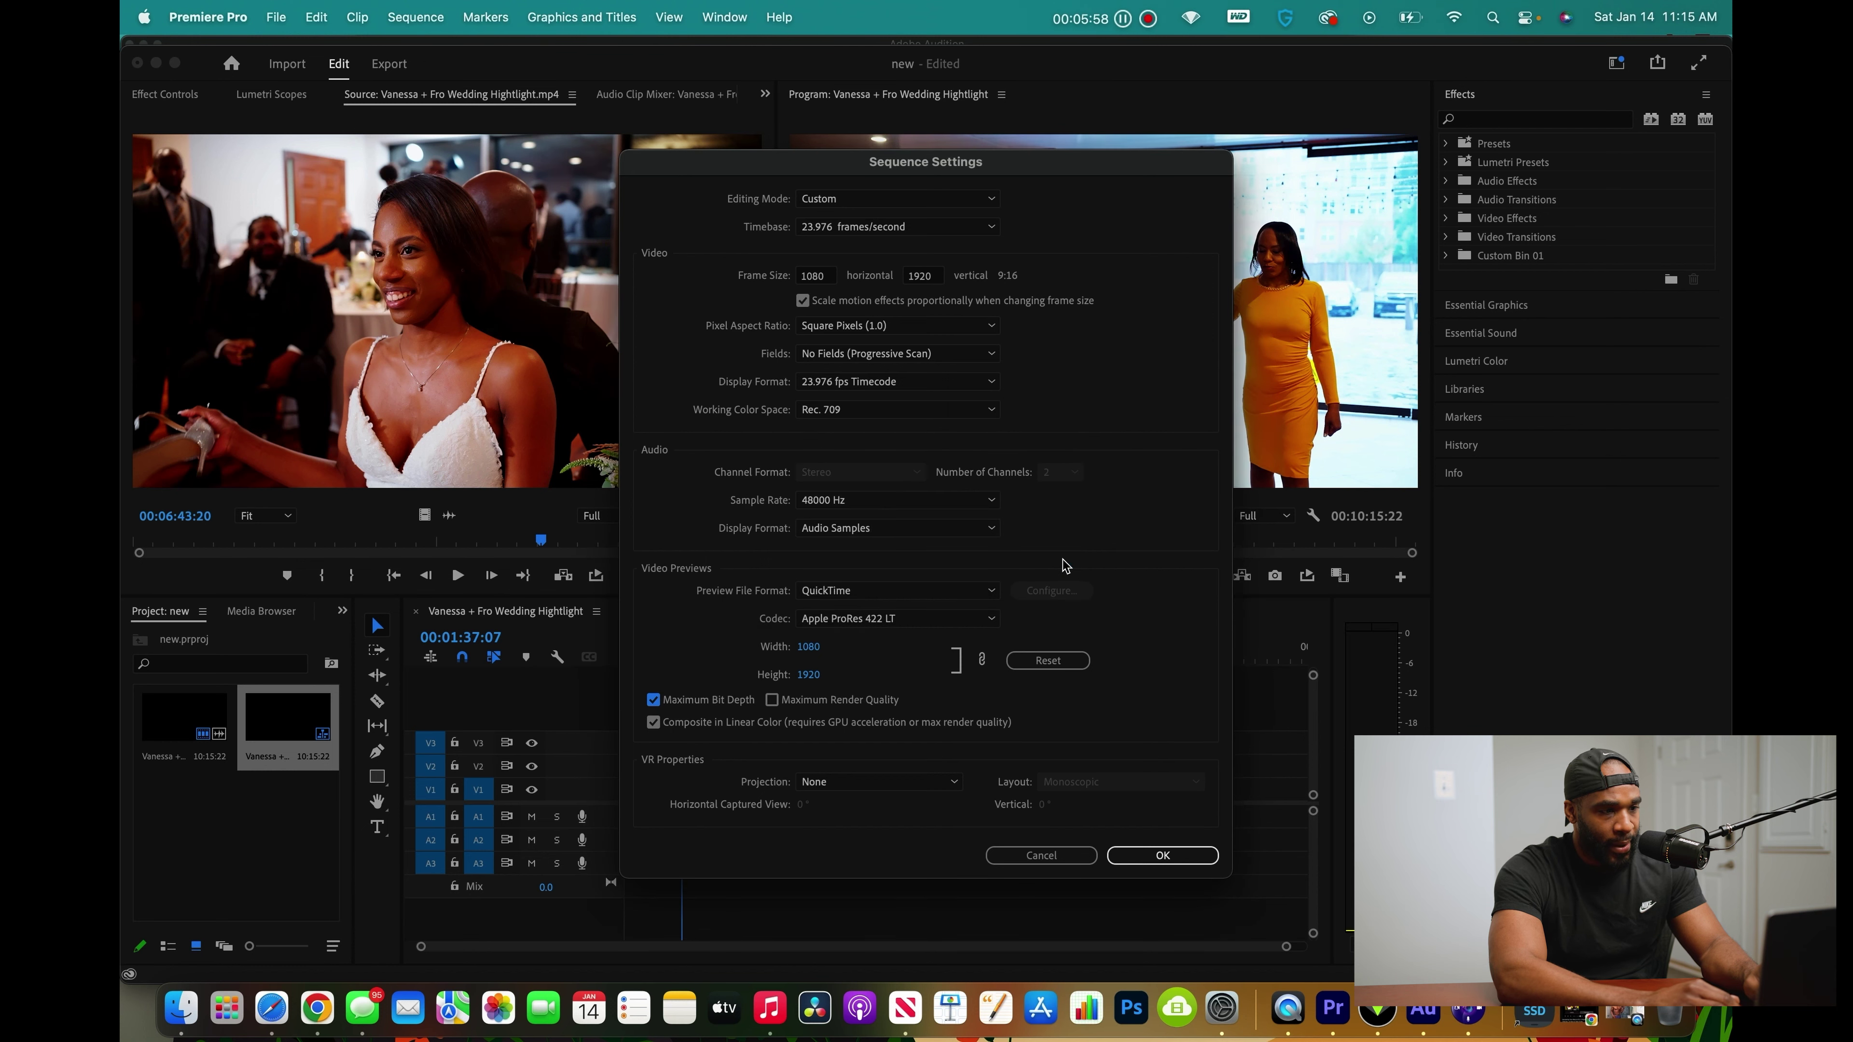
pyautogui.click(773, 701)
pyautogui.click(1103, 566)
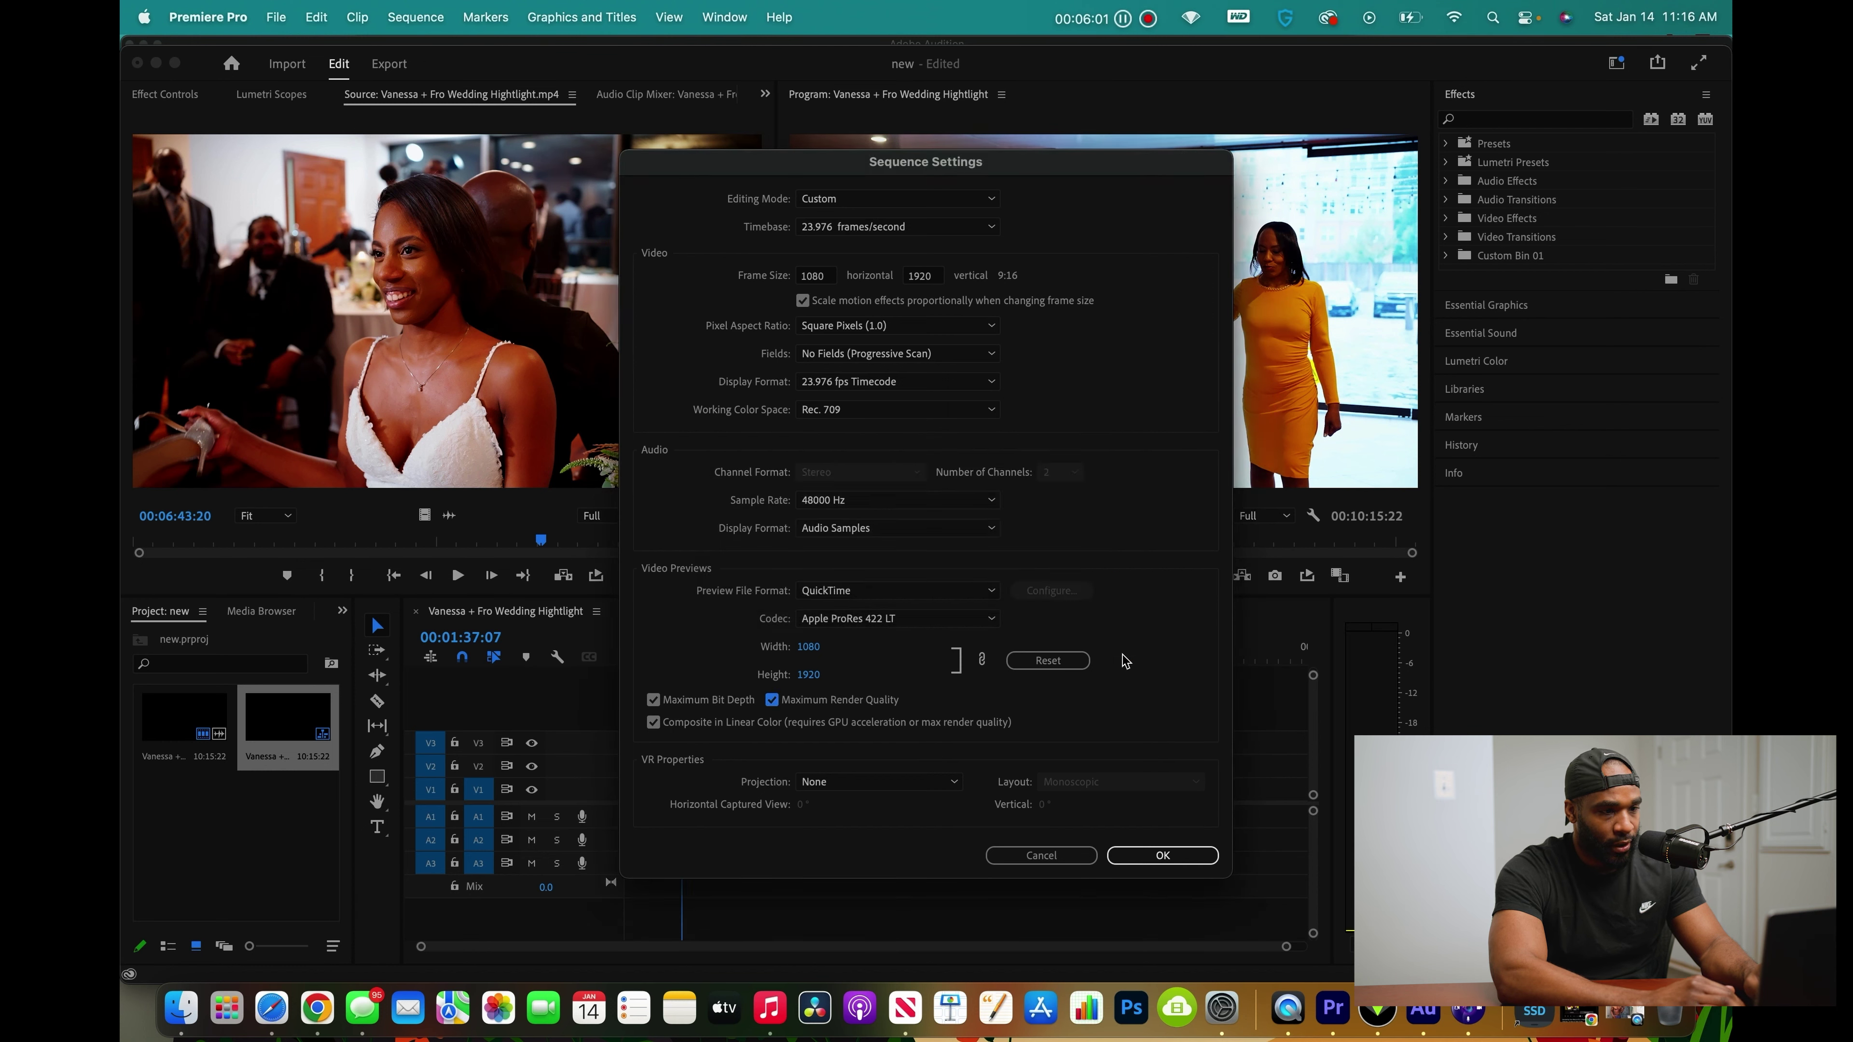
pyautogui.click(1166, 852)
pyautogui.click(1094, 553)
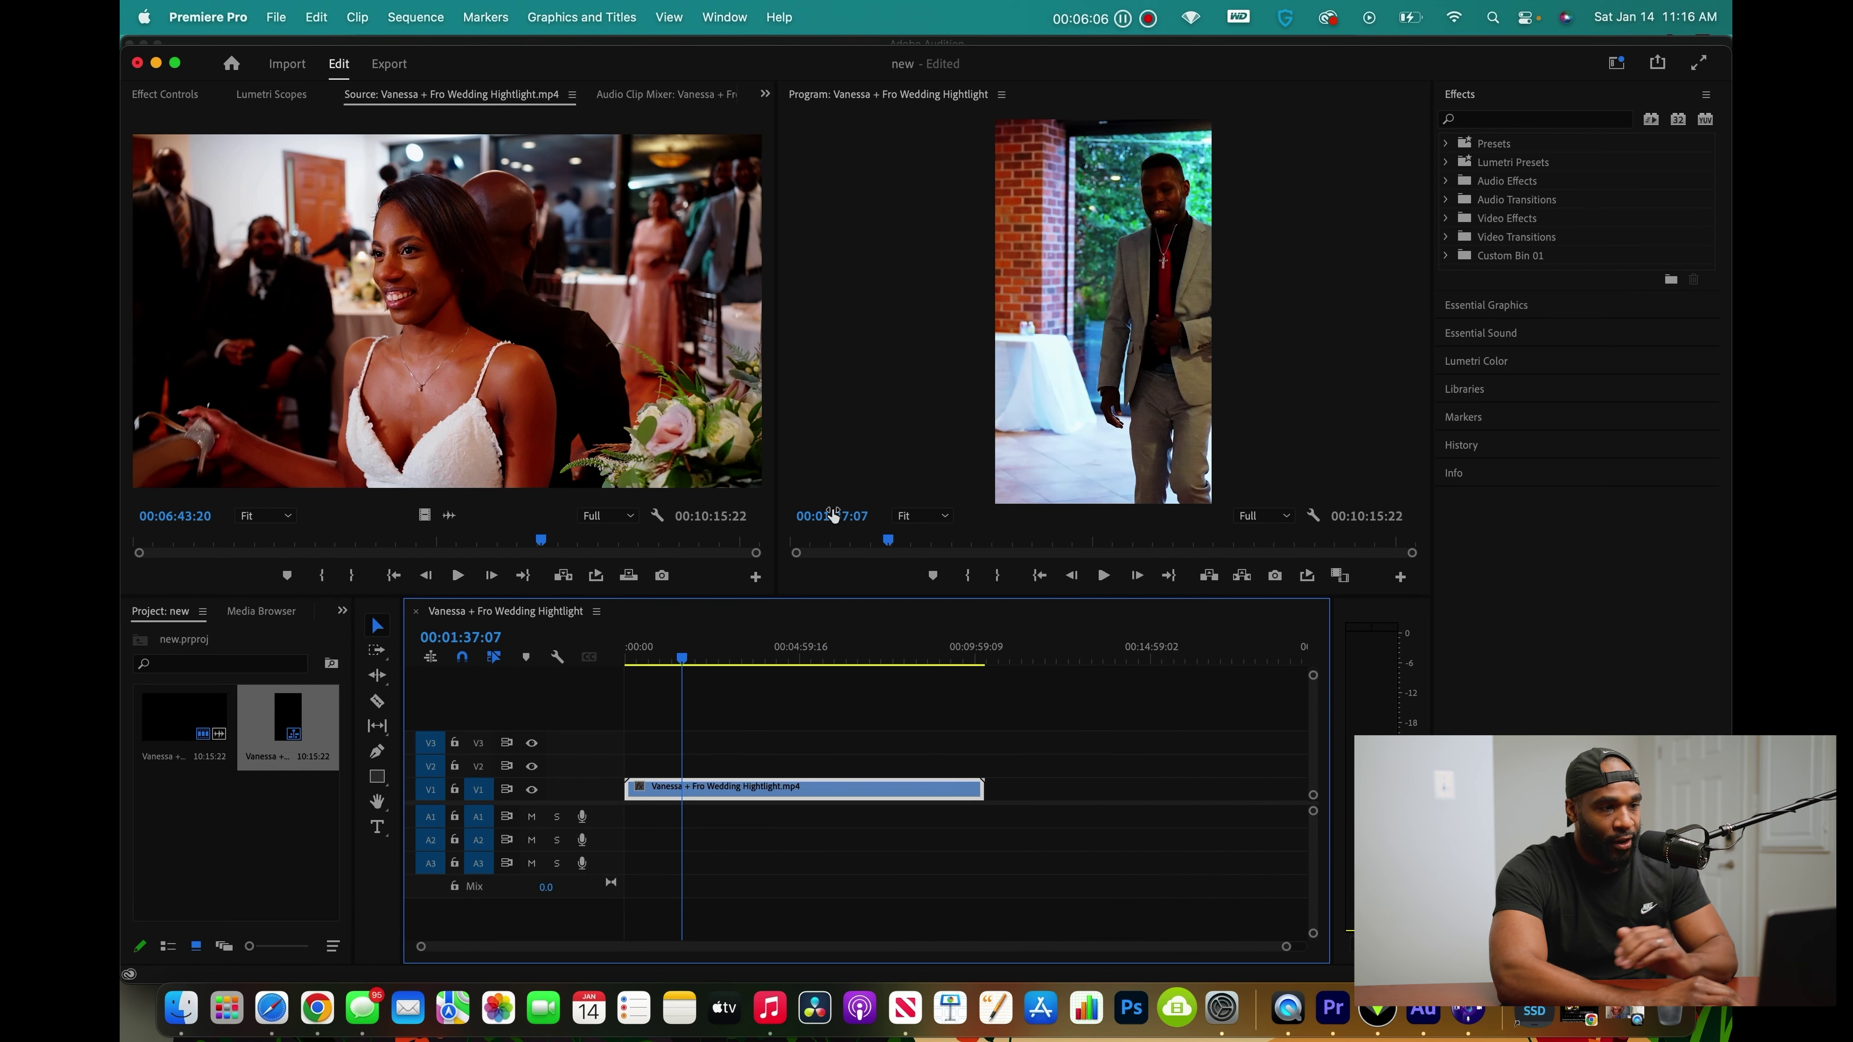
# Move the timeline playhead to the ceremony shot at about 00:03:24:04
pyautogui.moveTo(724, 657); pyautogui.dragTo(751, 690)
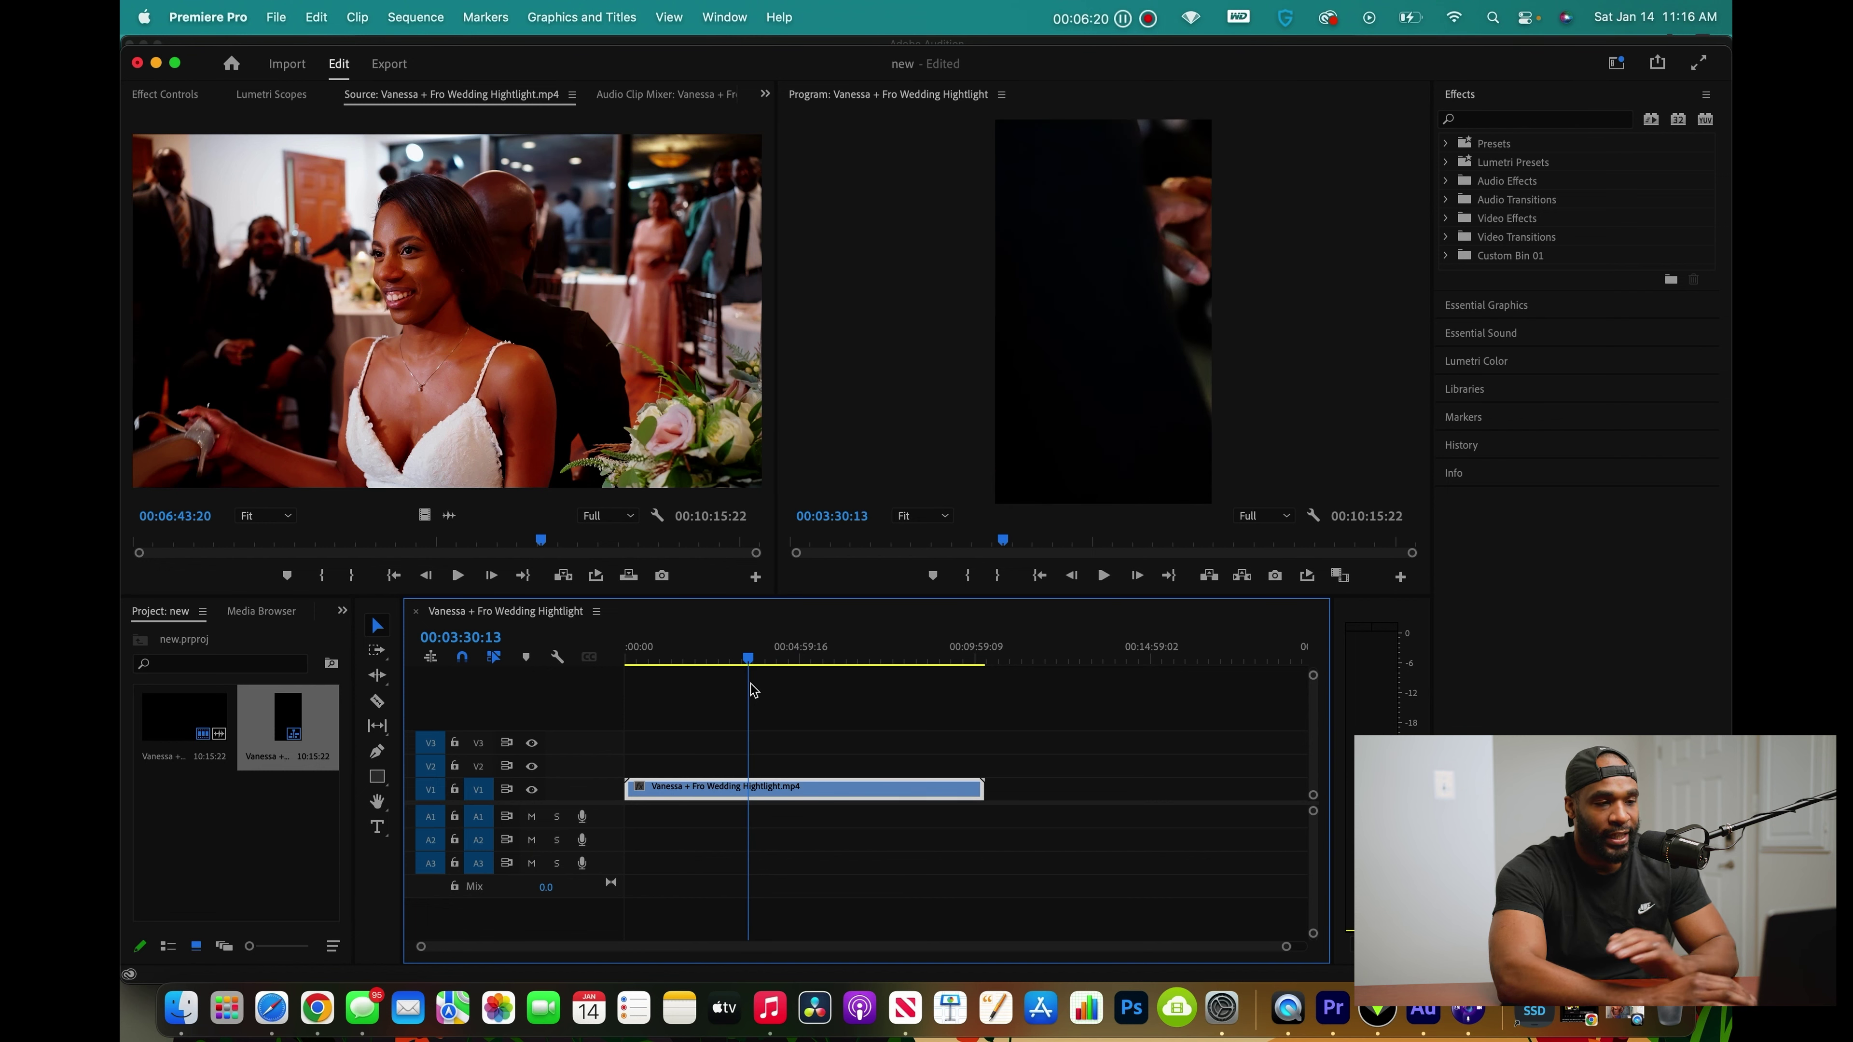
pyautogui.click(752, 661)
pyautogui.moveTo(751, 661); pyautogui.dragTo(744, 661)
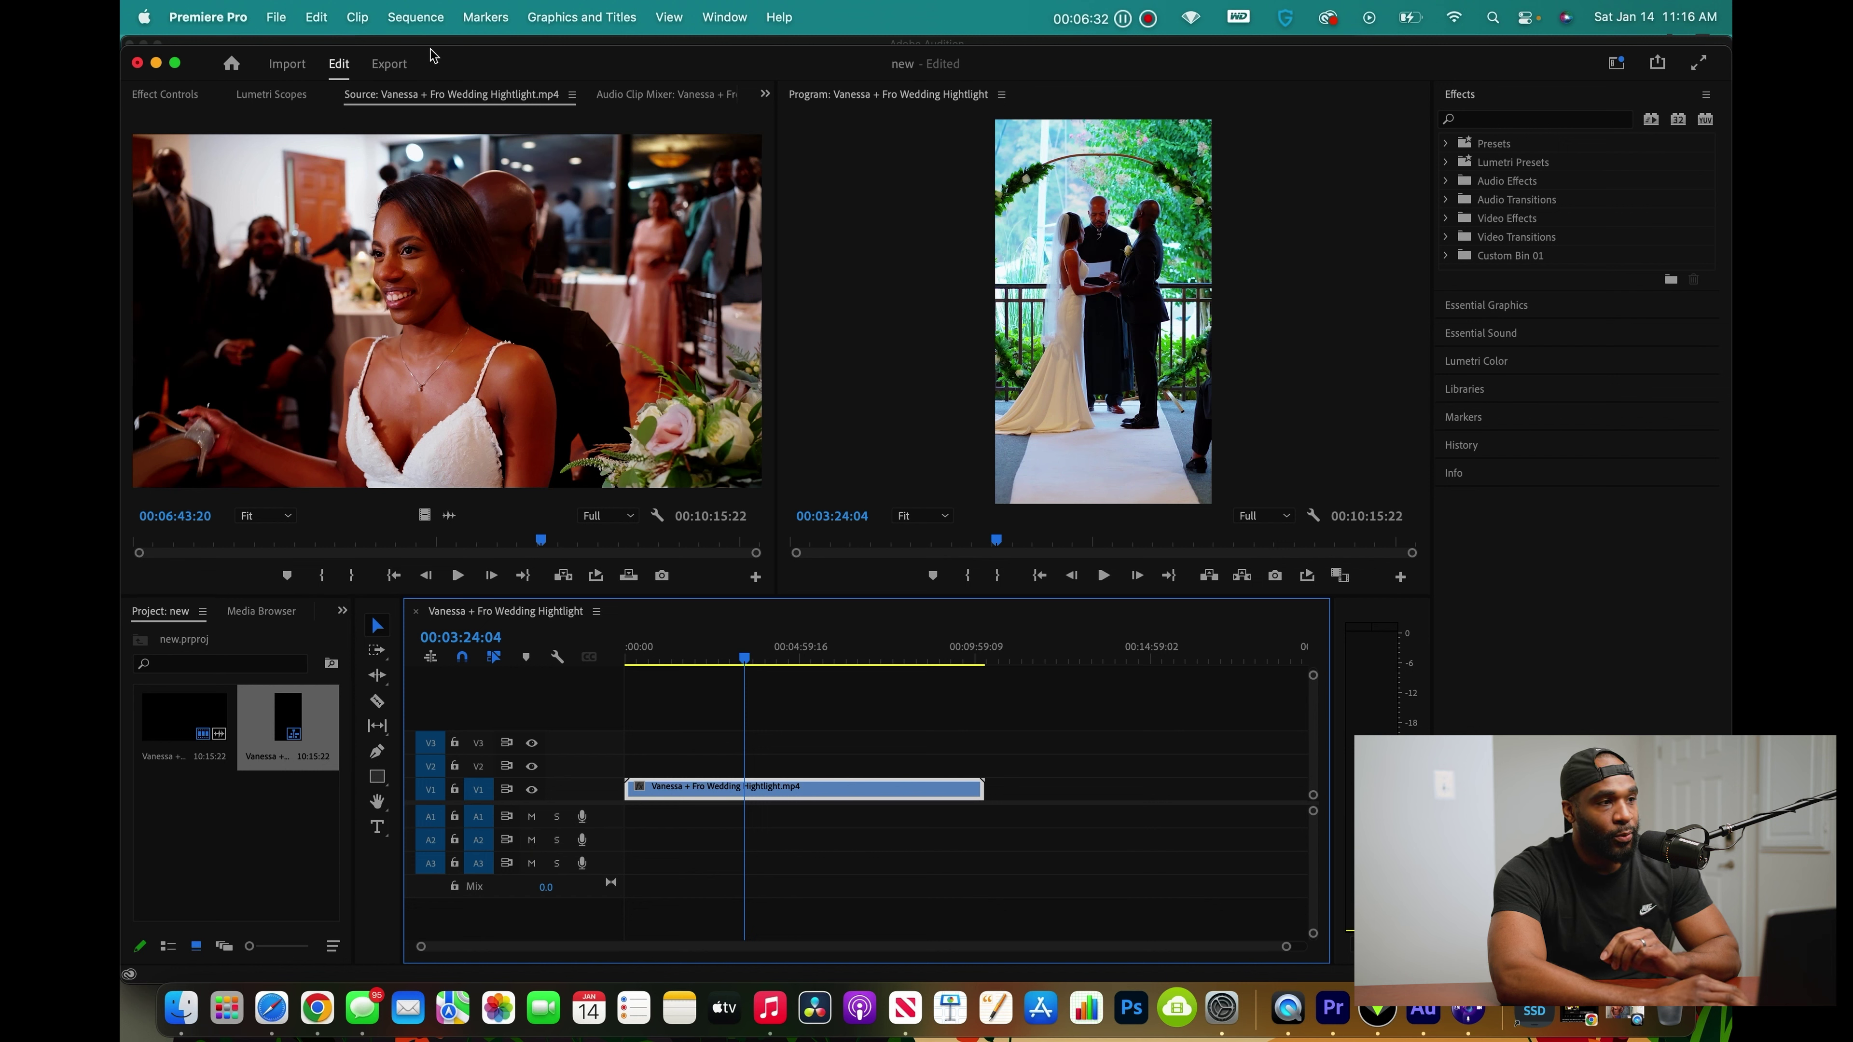
# Show the timeline clip's effect controls and set its Scale to 90
pyautogui.click(191, 95)
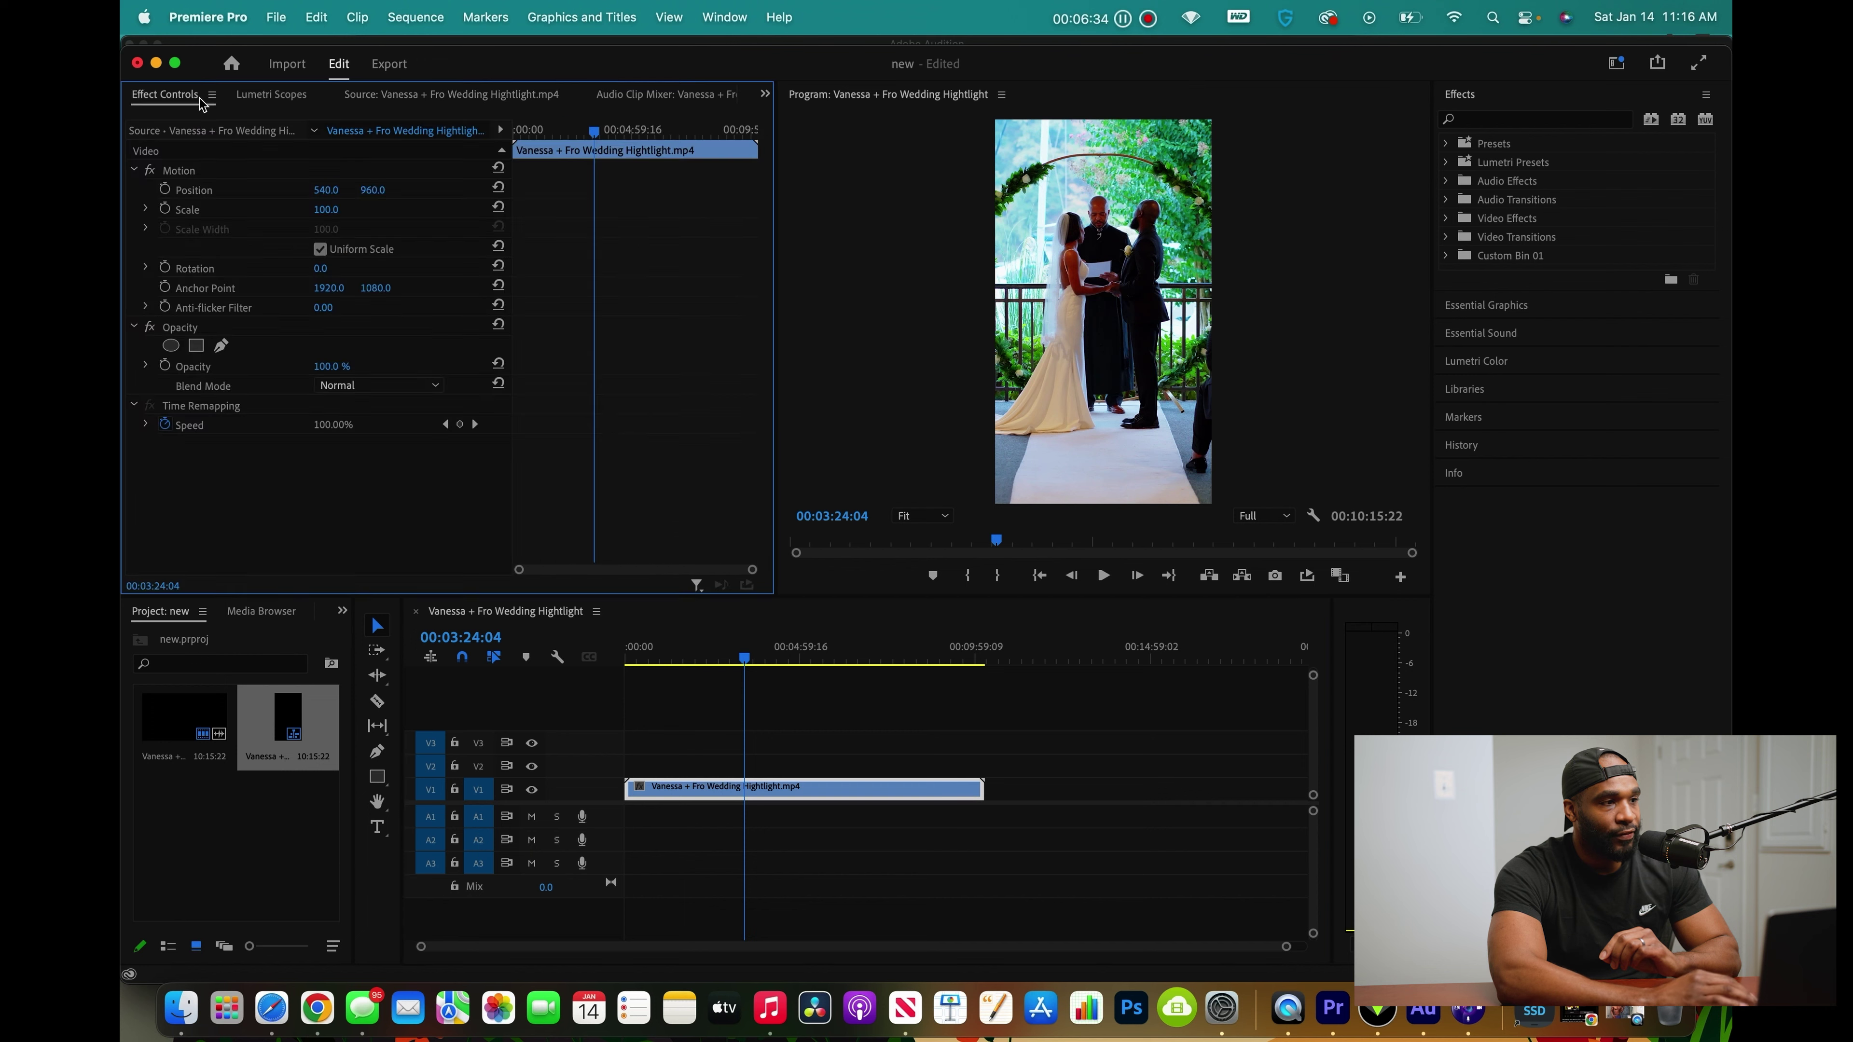
pyautogui.click(326, 209)
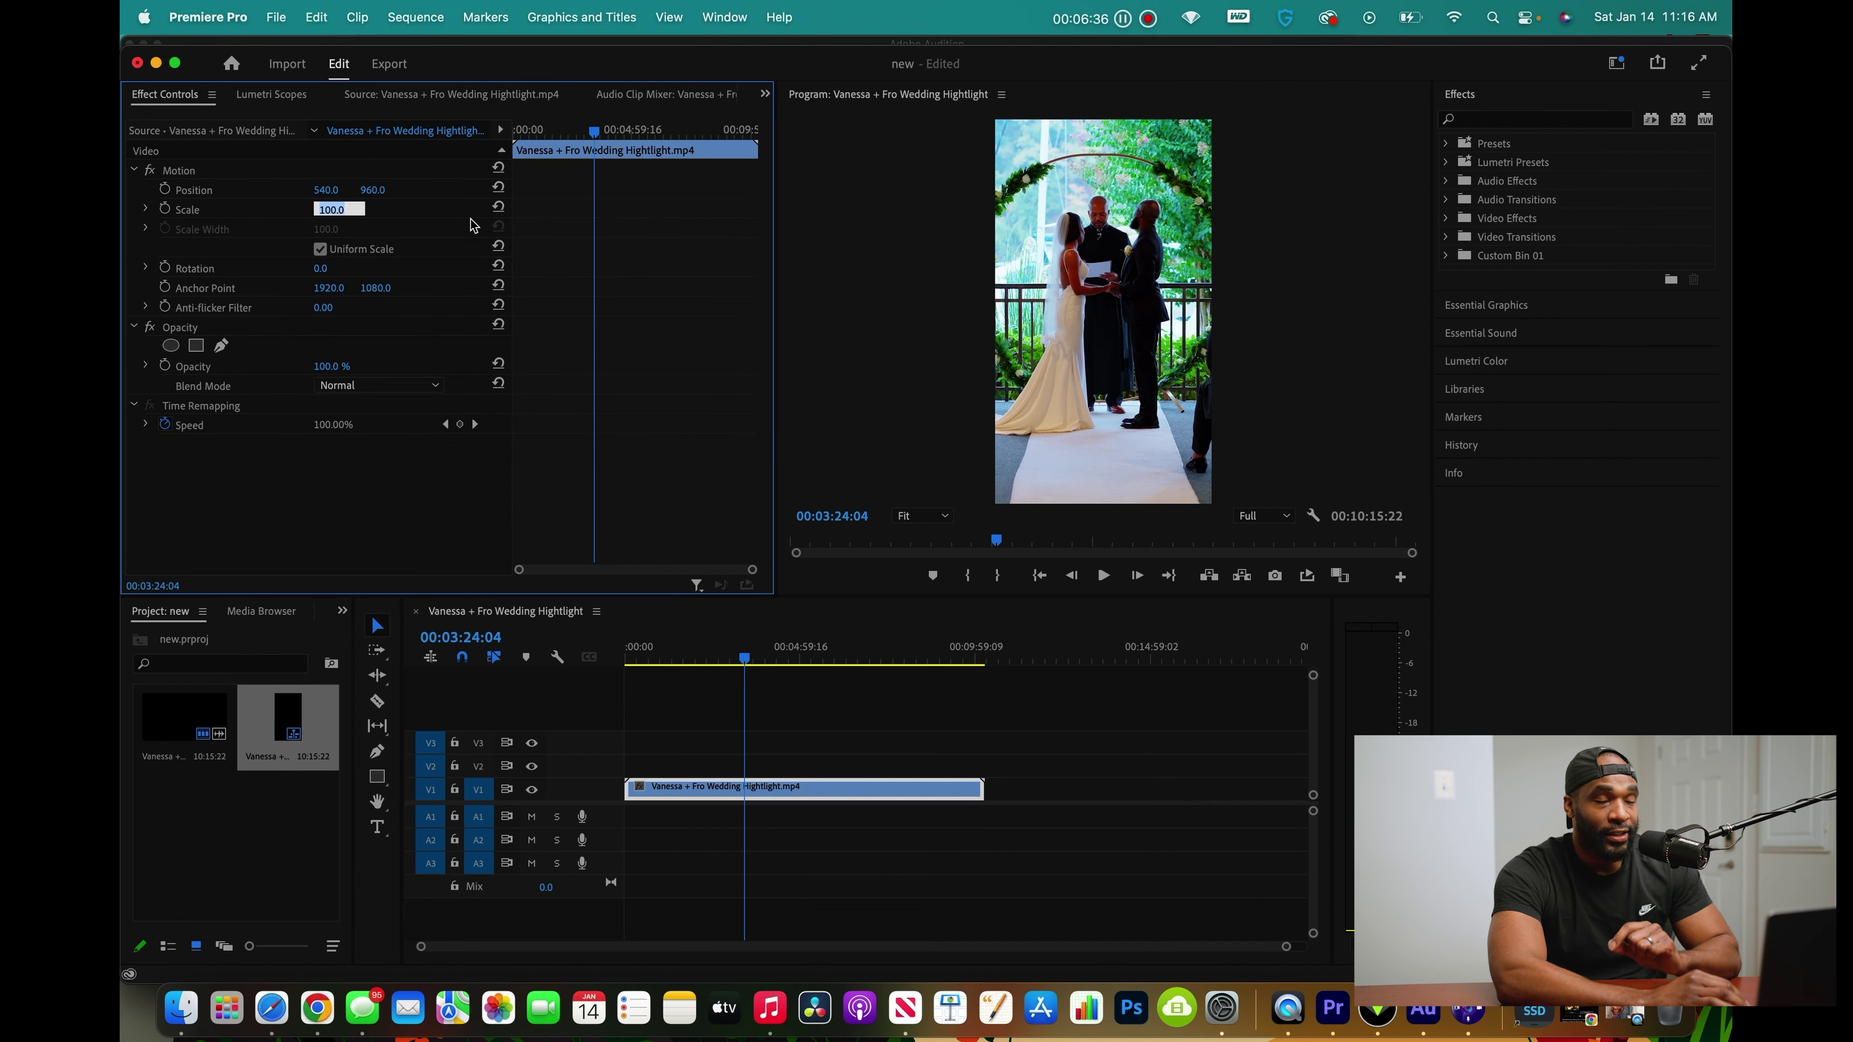
pyautogui.click(510, 218)
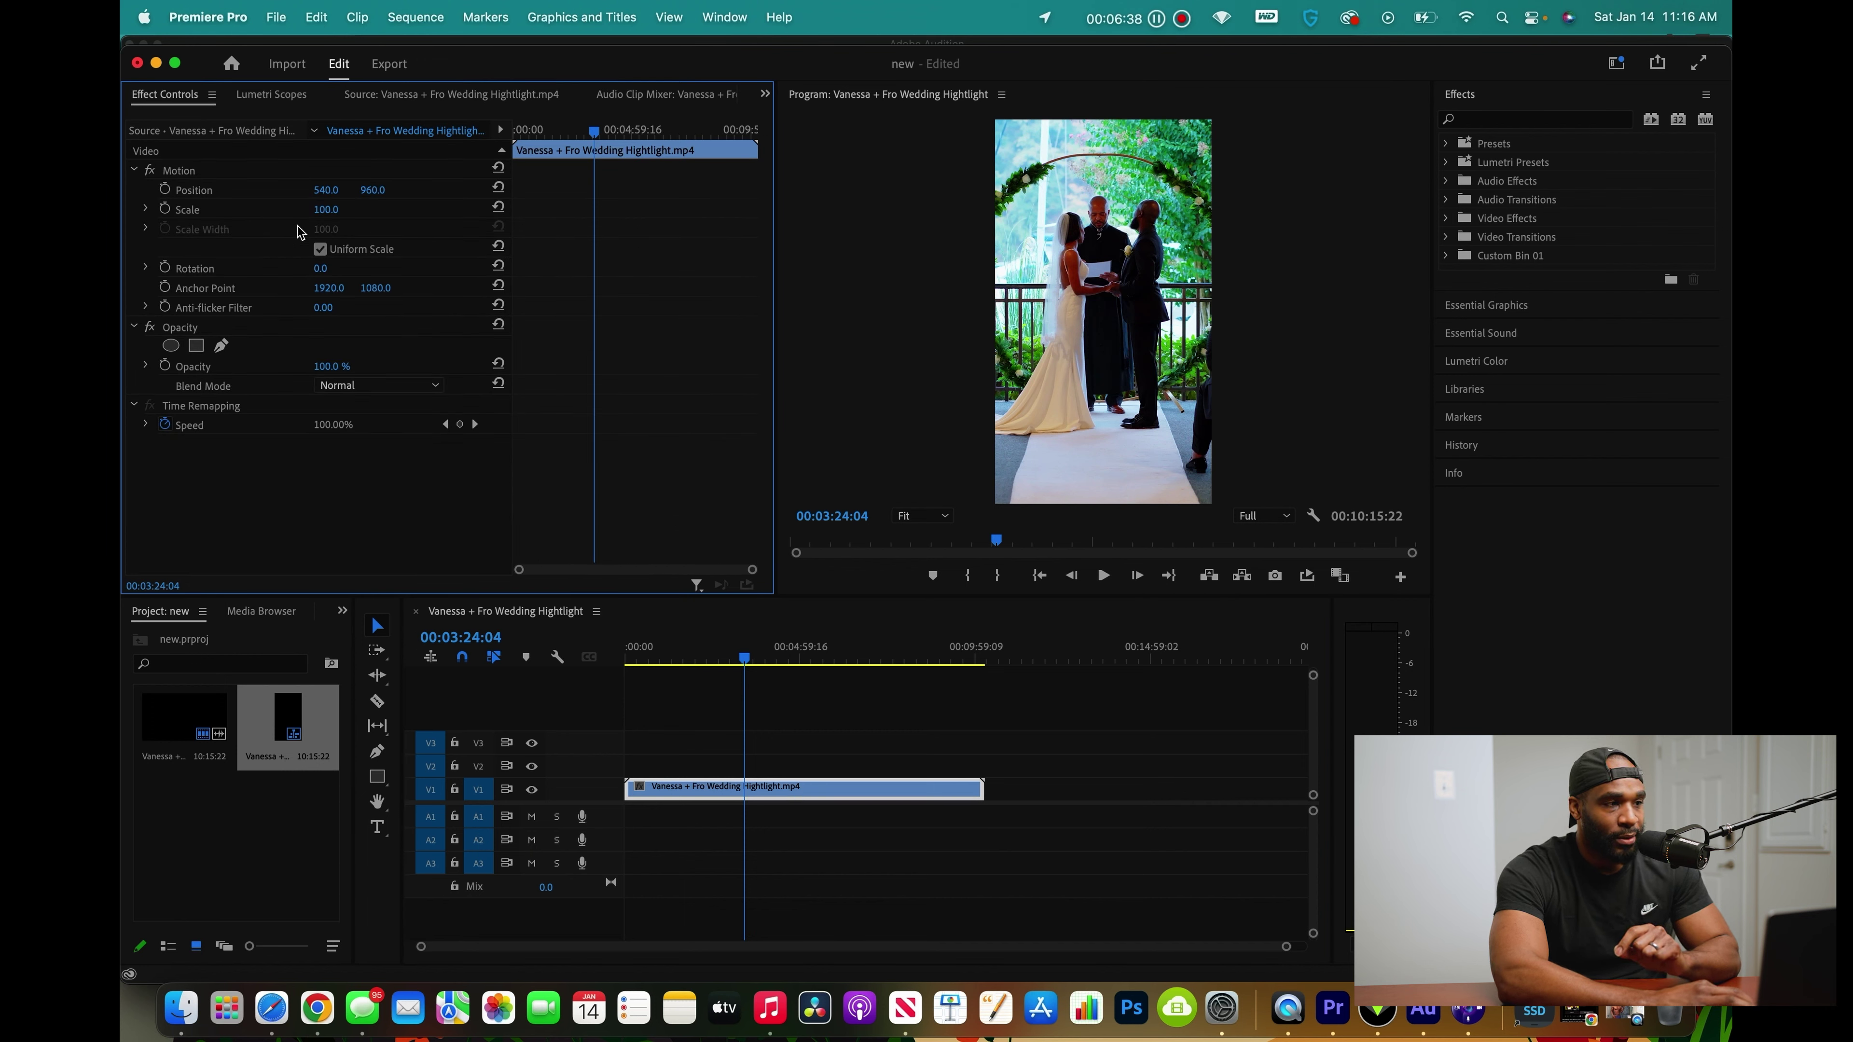
pyautogui.moveTo(324, 212); pyautogui.dragTo(304, 212)
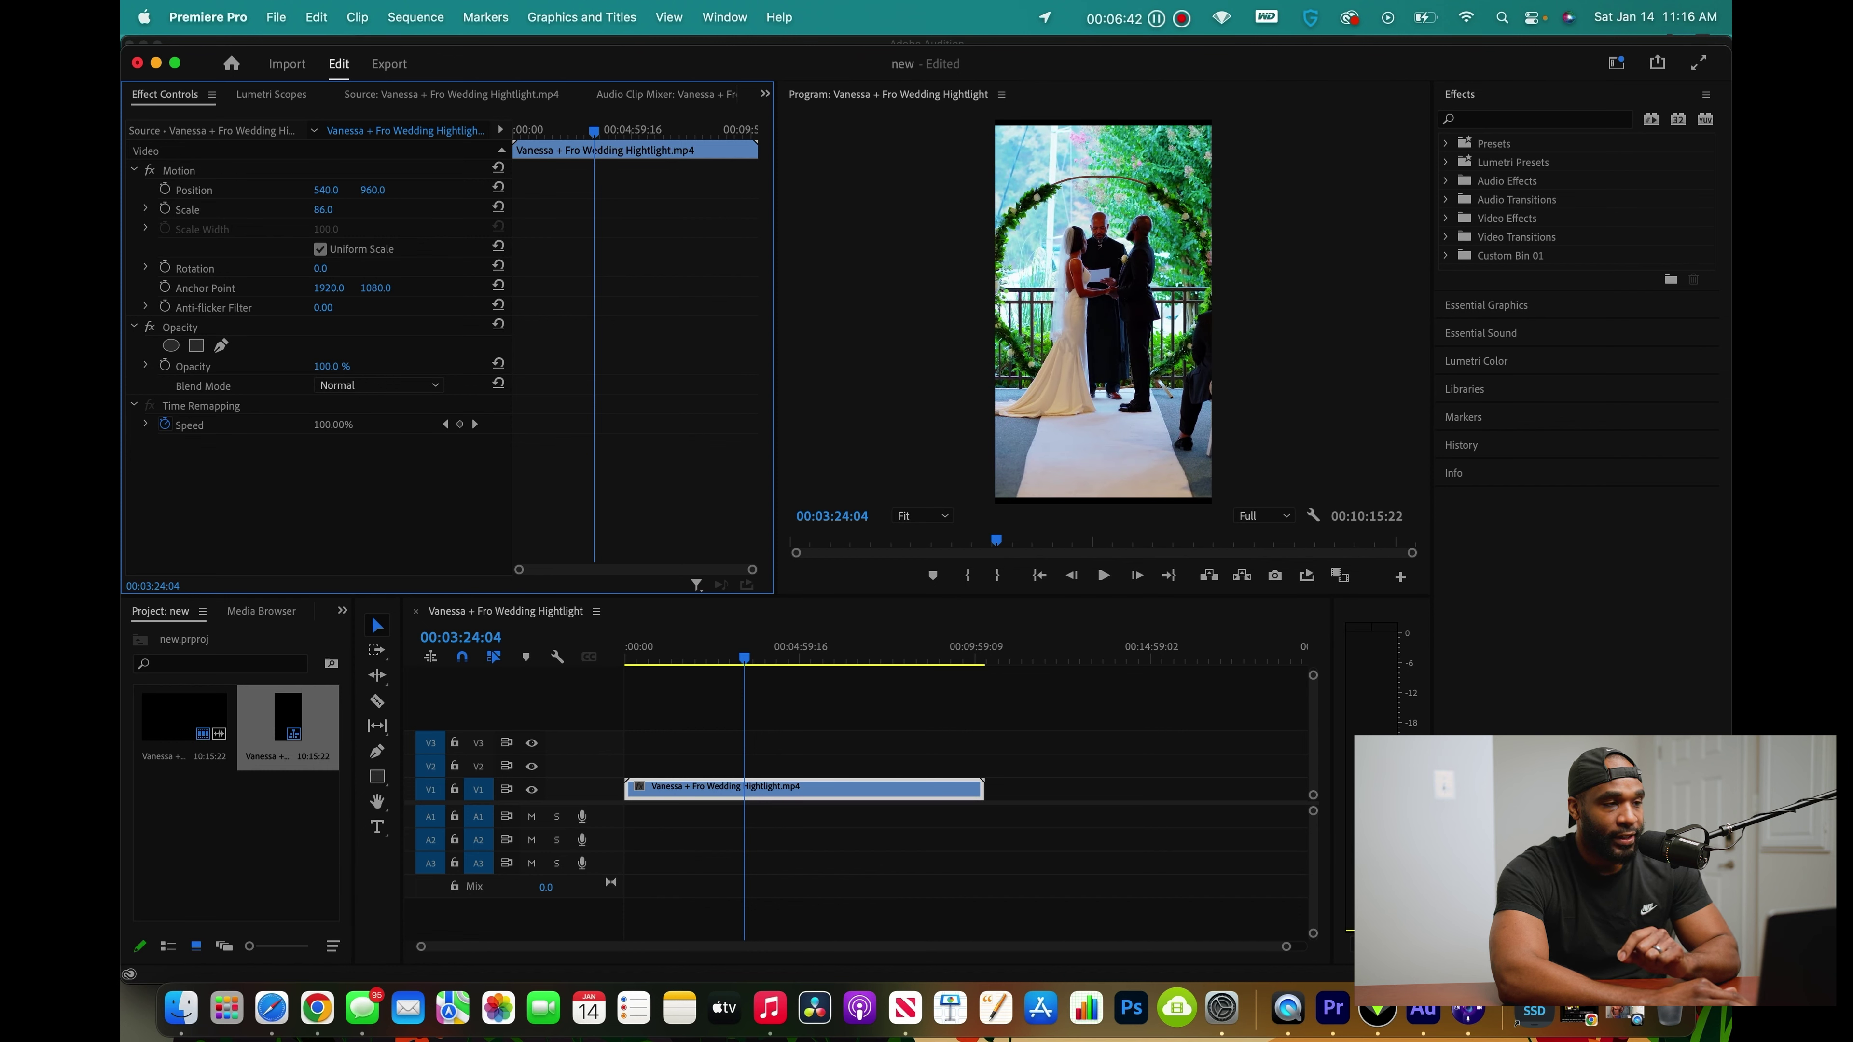
pyautogui.click(339, 204)
pyautogui.write('90')
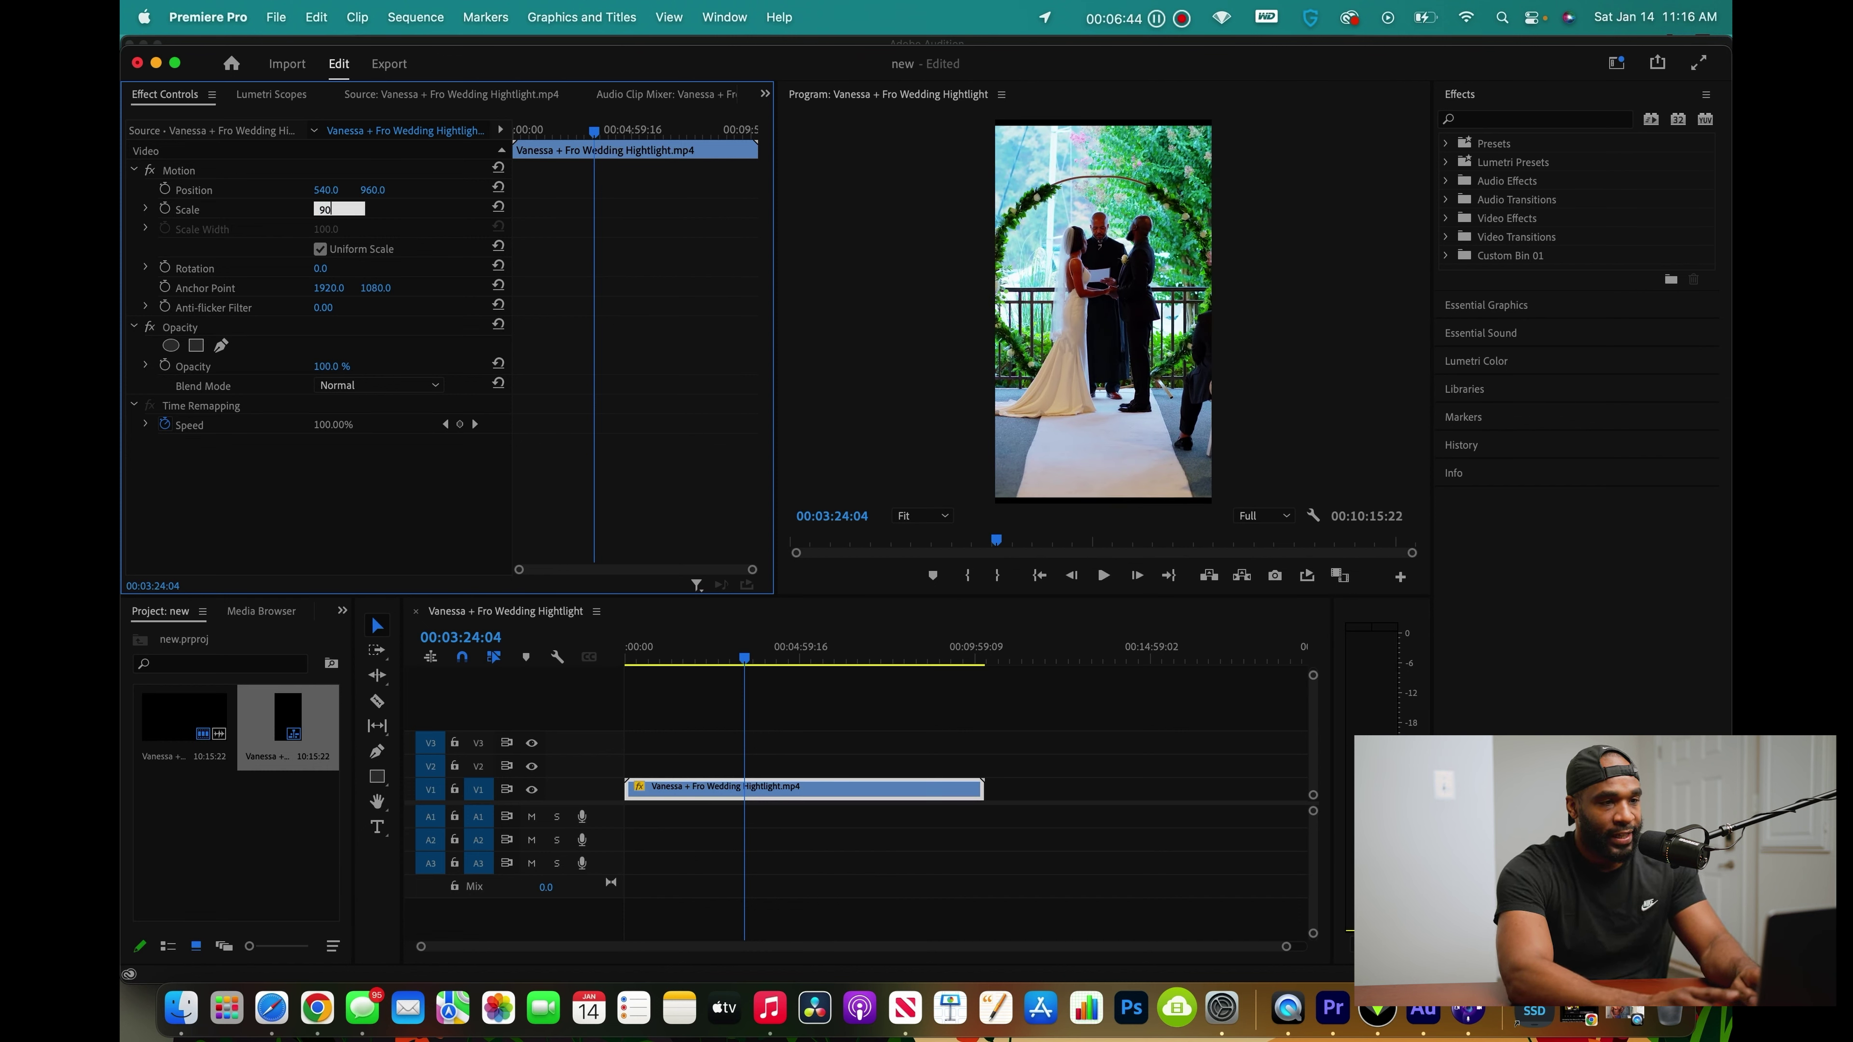
pyautogui.press('Return')
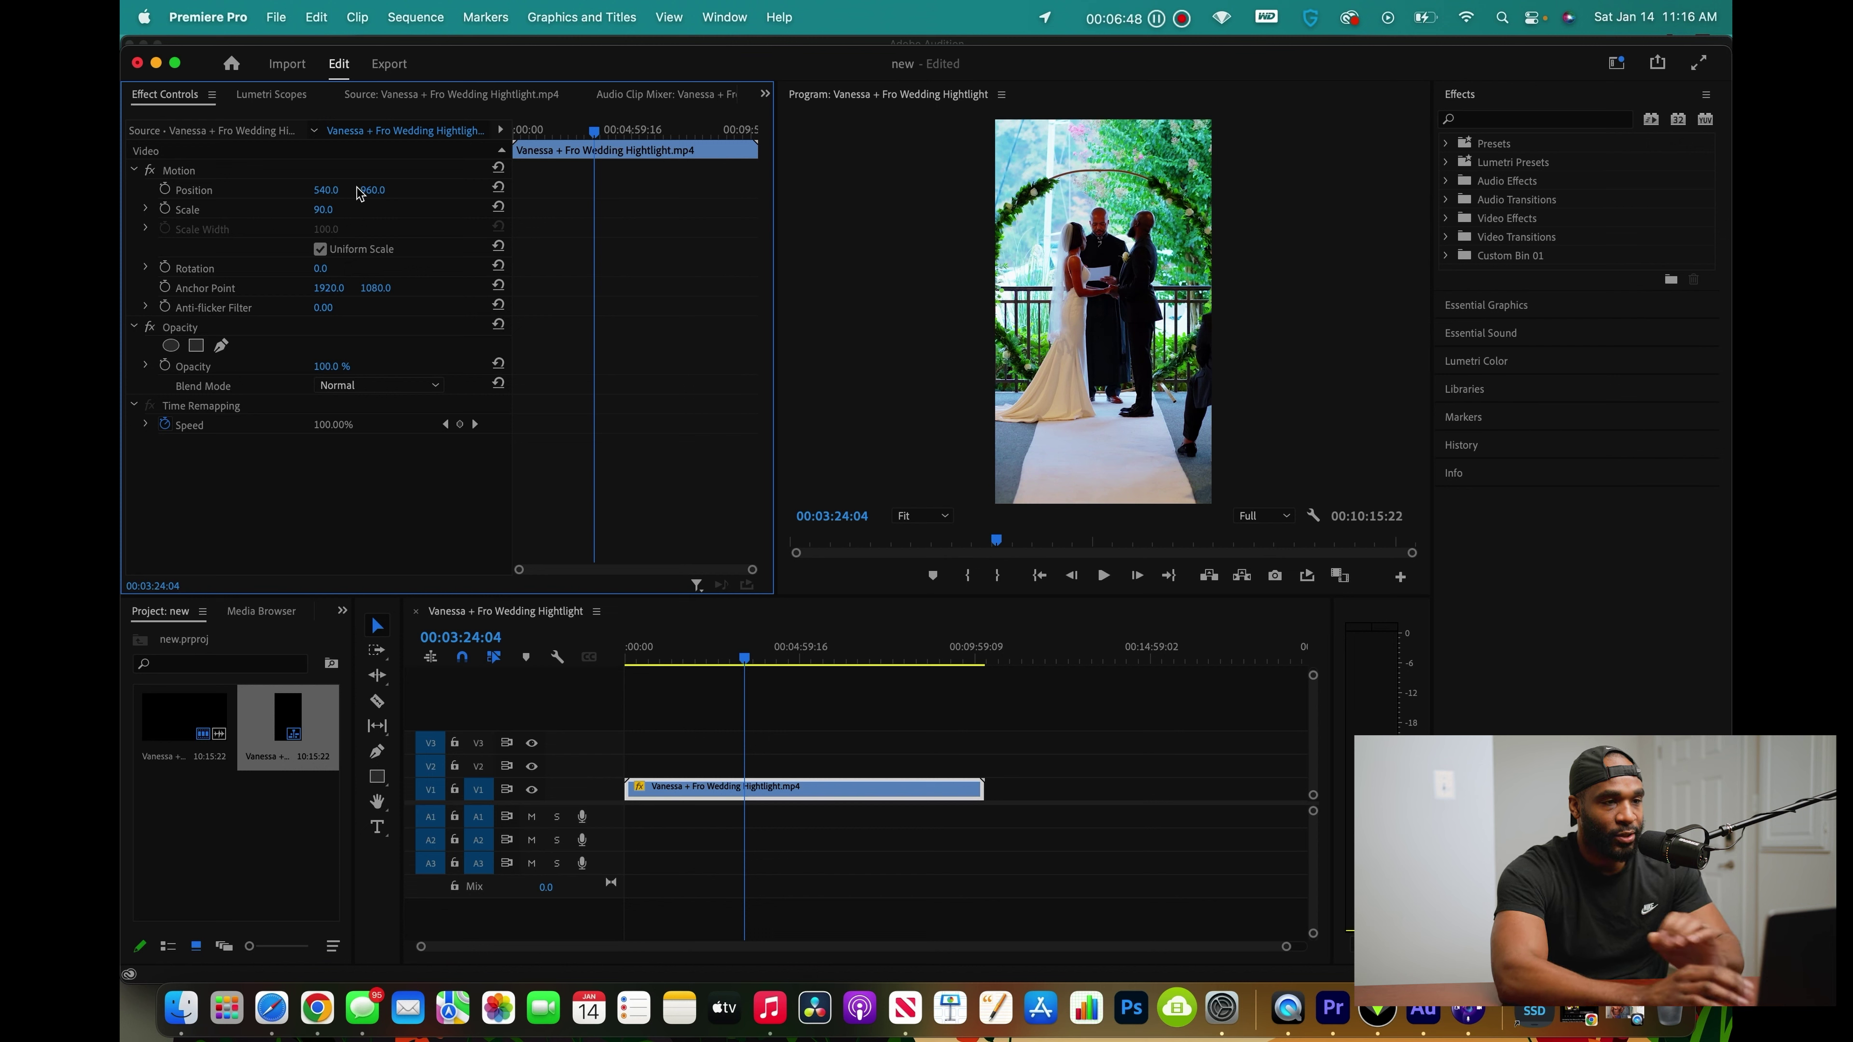
# Shift the clip's horizontal Position to about 495 to reframe the couple in the vertical frame
pyautogui.moveTo(327, 190); pyautogui.dragTo(496, 191)
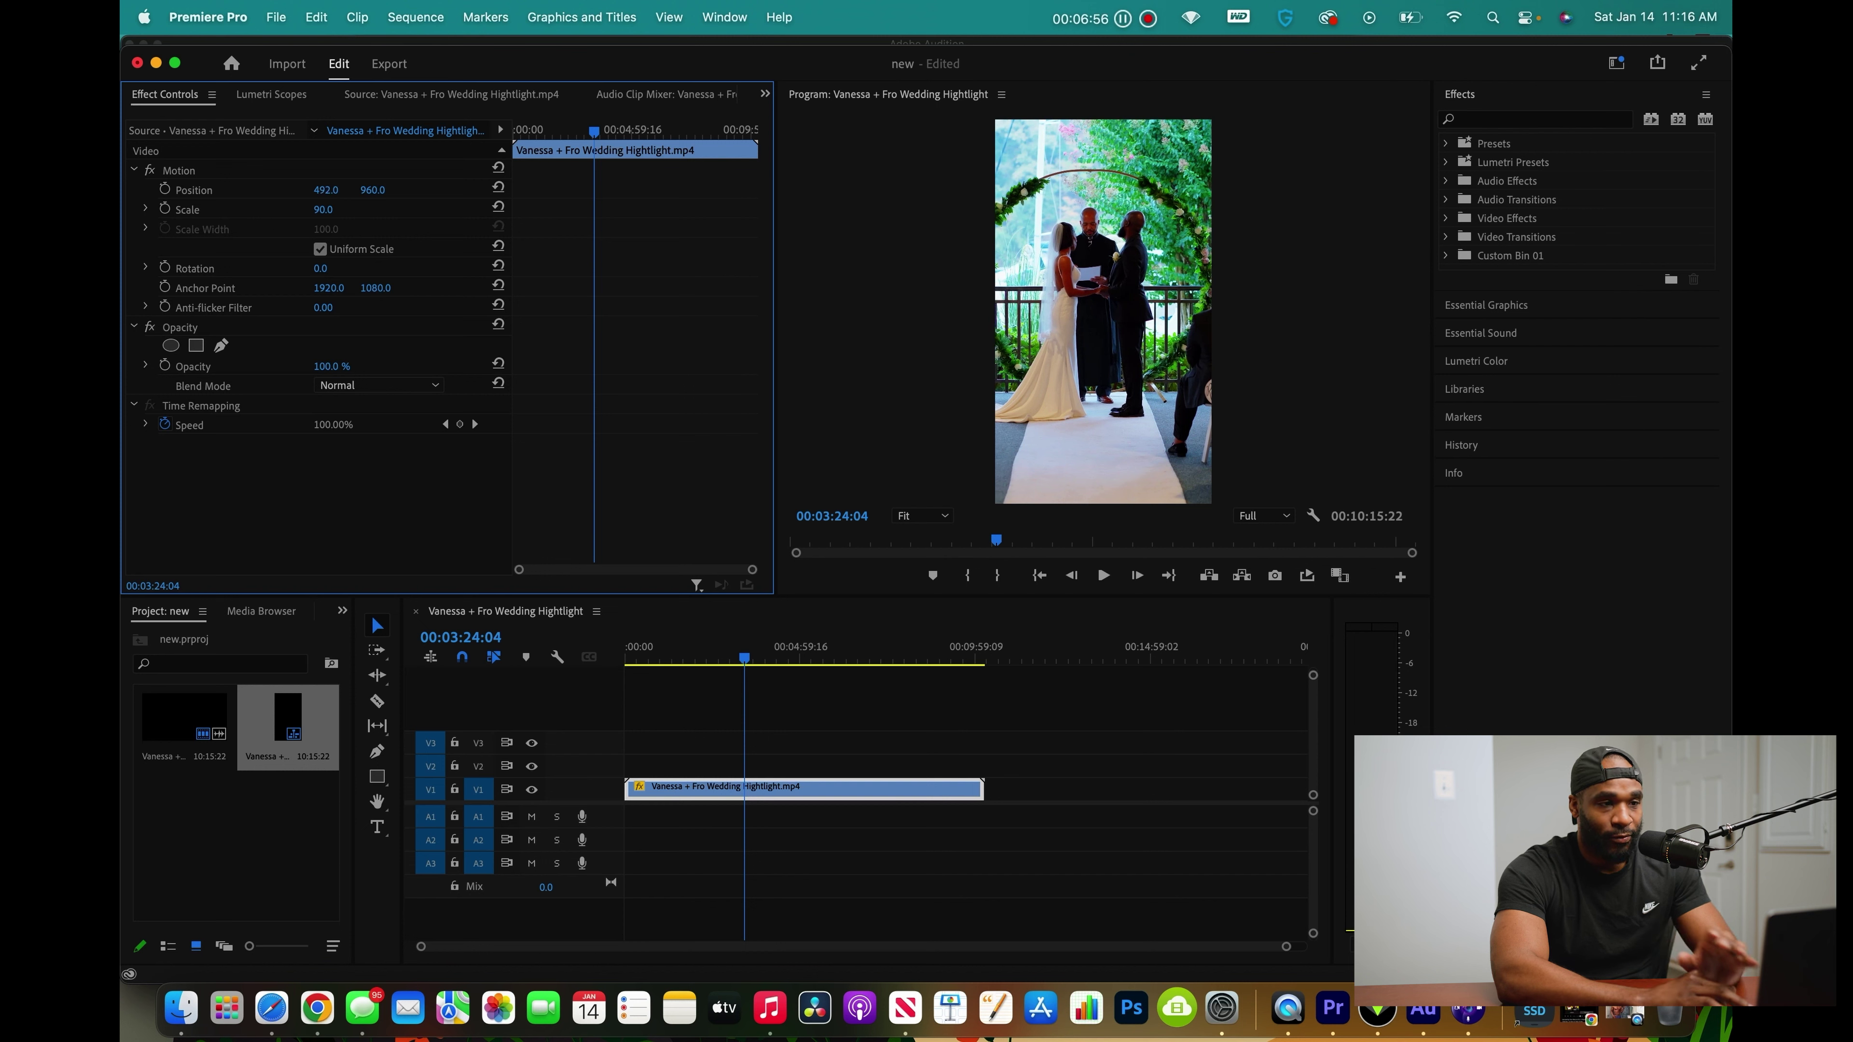
pyautogui.moveTo(495, 191); pyautogui.dragTo(498, 191)
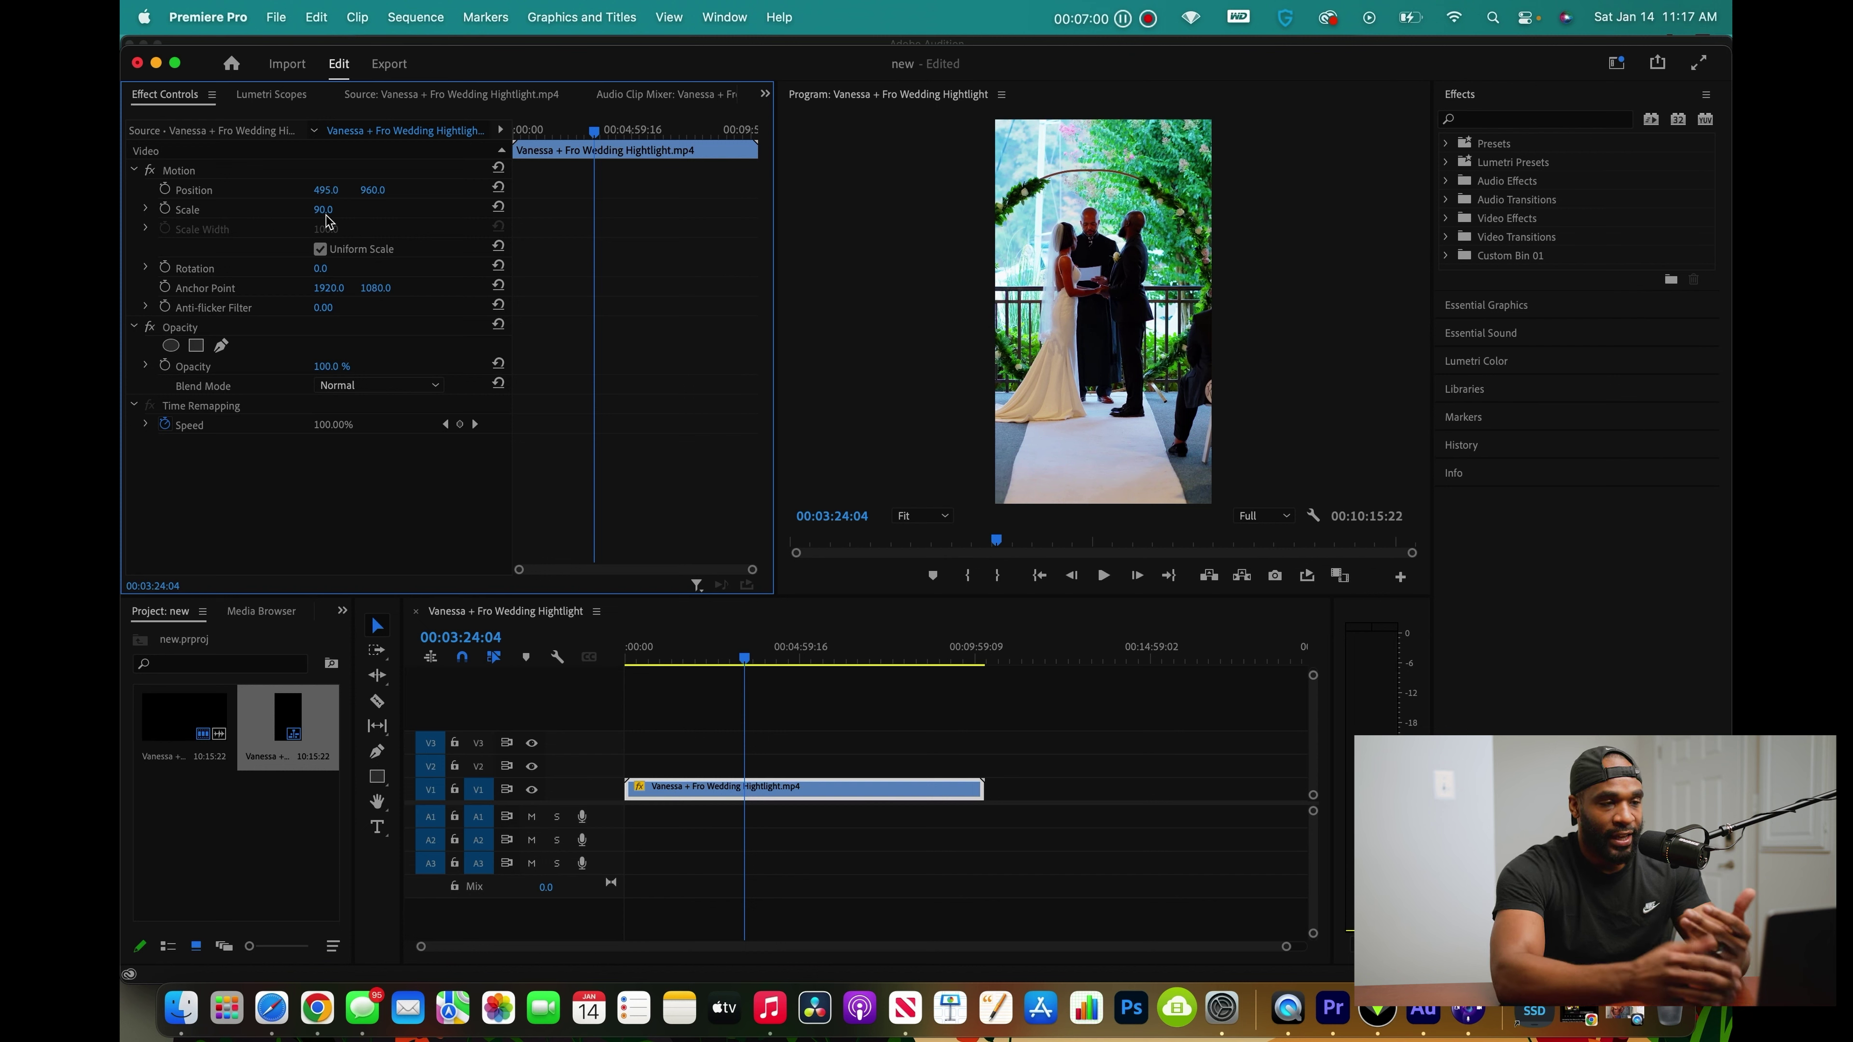
pyautogui.moveTo(373, 189)
pyautogui.mouseDown()
pyautogui.moveTo(499, 189)
pyautogui.moveTo(370, 190)
pyautogui.mouseUp()
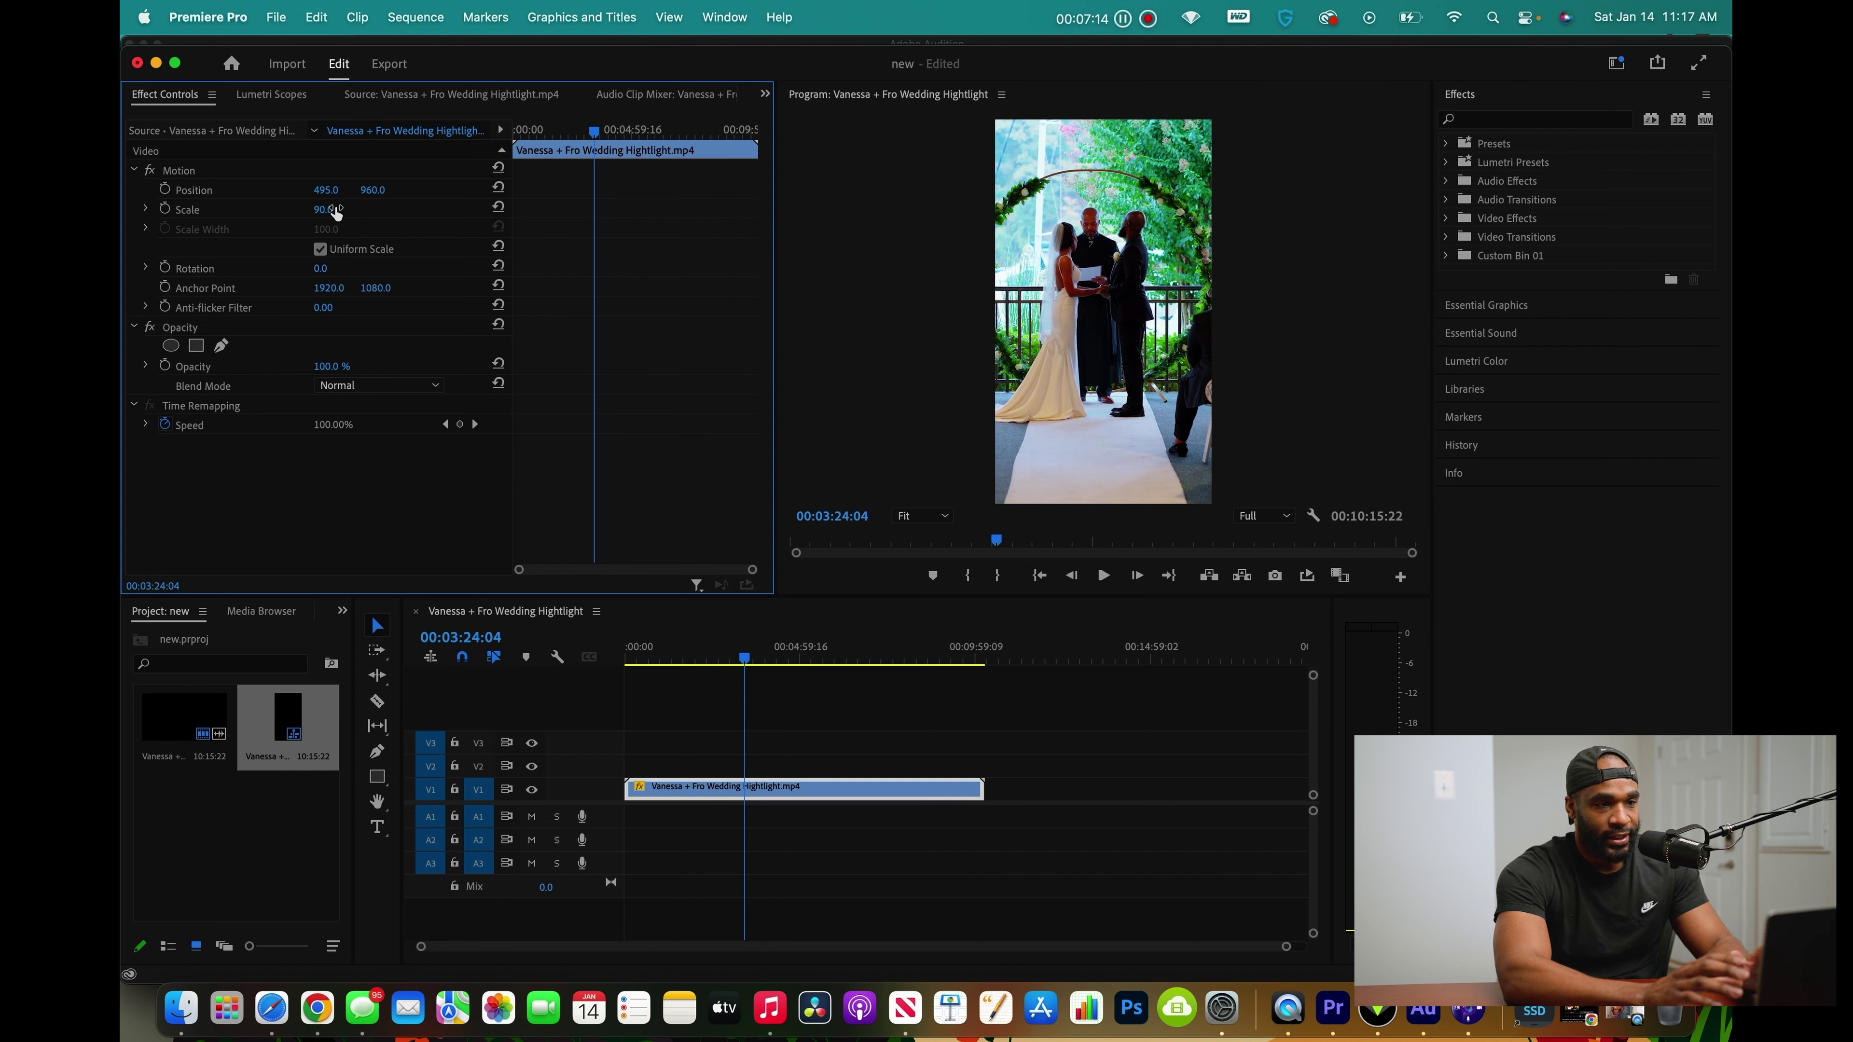
# Zoom in the timeline and reduce the clip's Scale to 40 to fit more of the shot in the vertical frame
pyautogui.moveTo(335, 212); pyautogui.dragTo(296, 212)
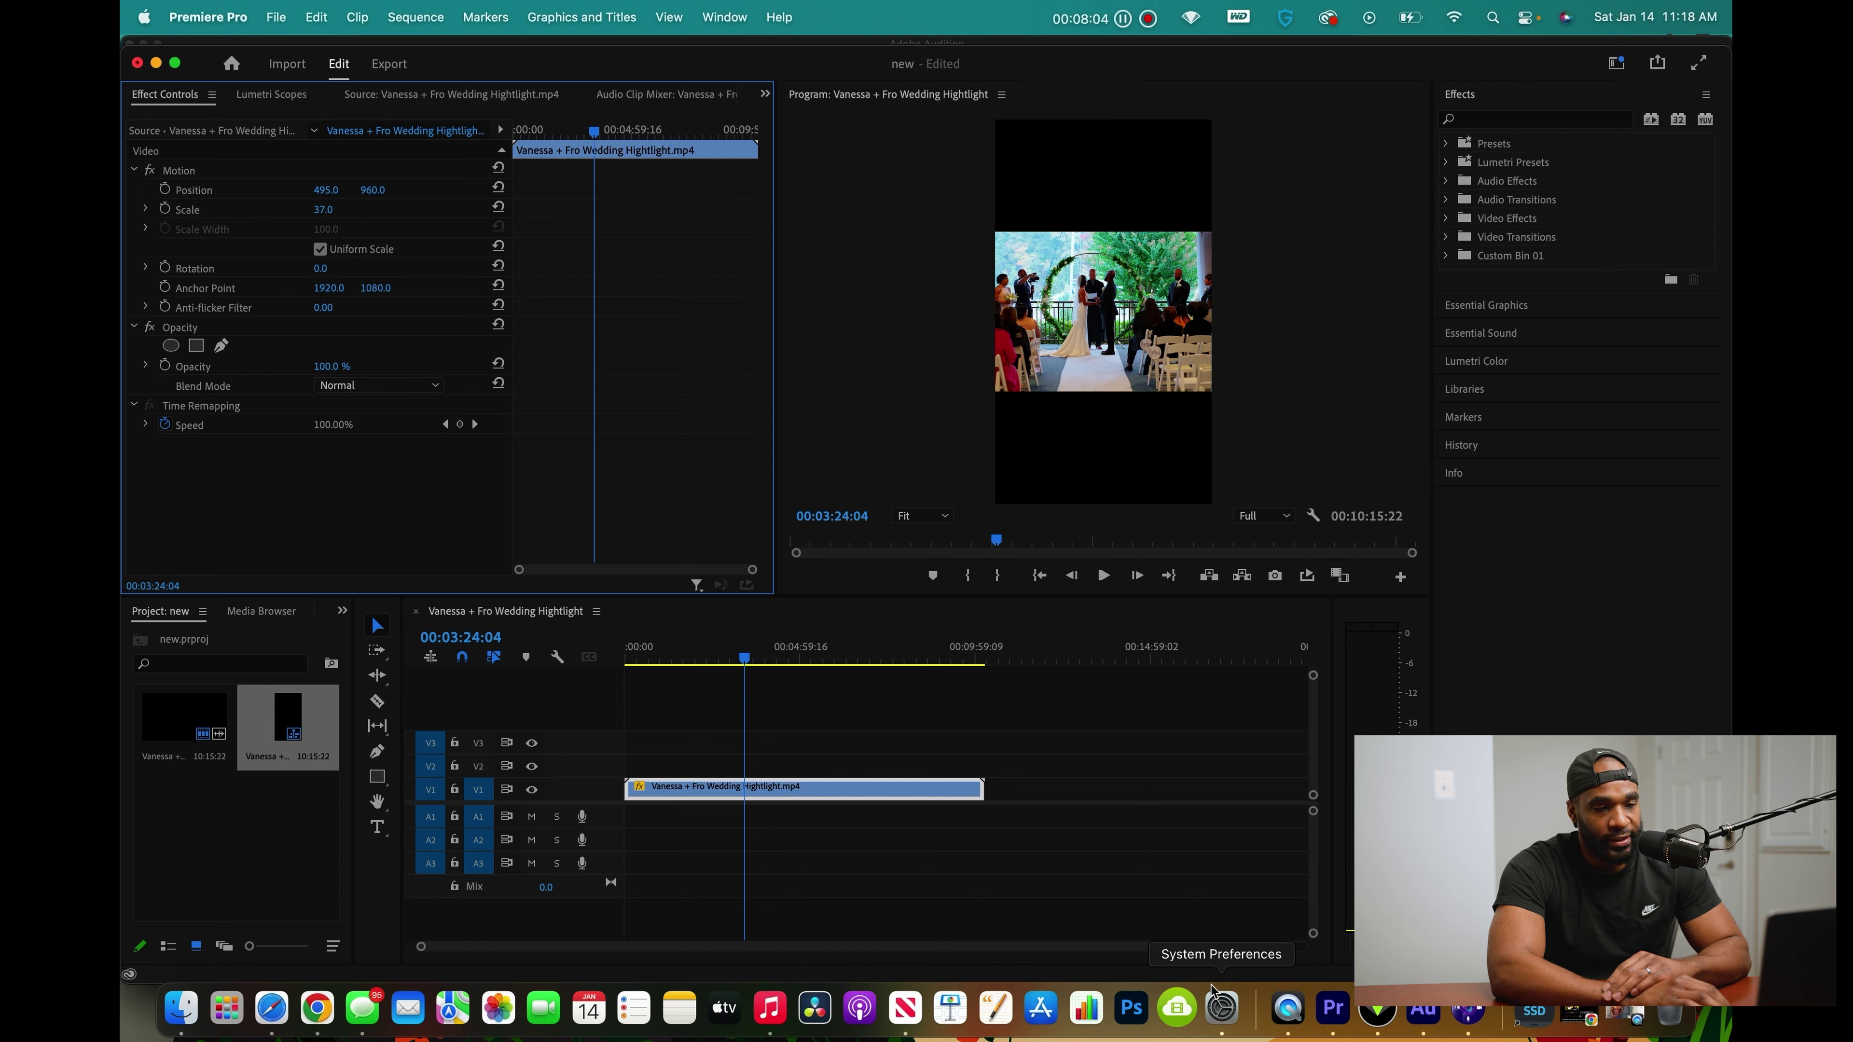
pyautogui.moveTo(1275, 949); pyautogui.dragTo(1079, 960)
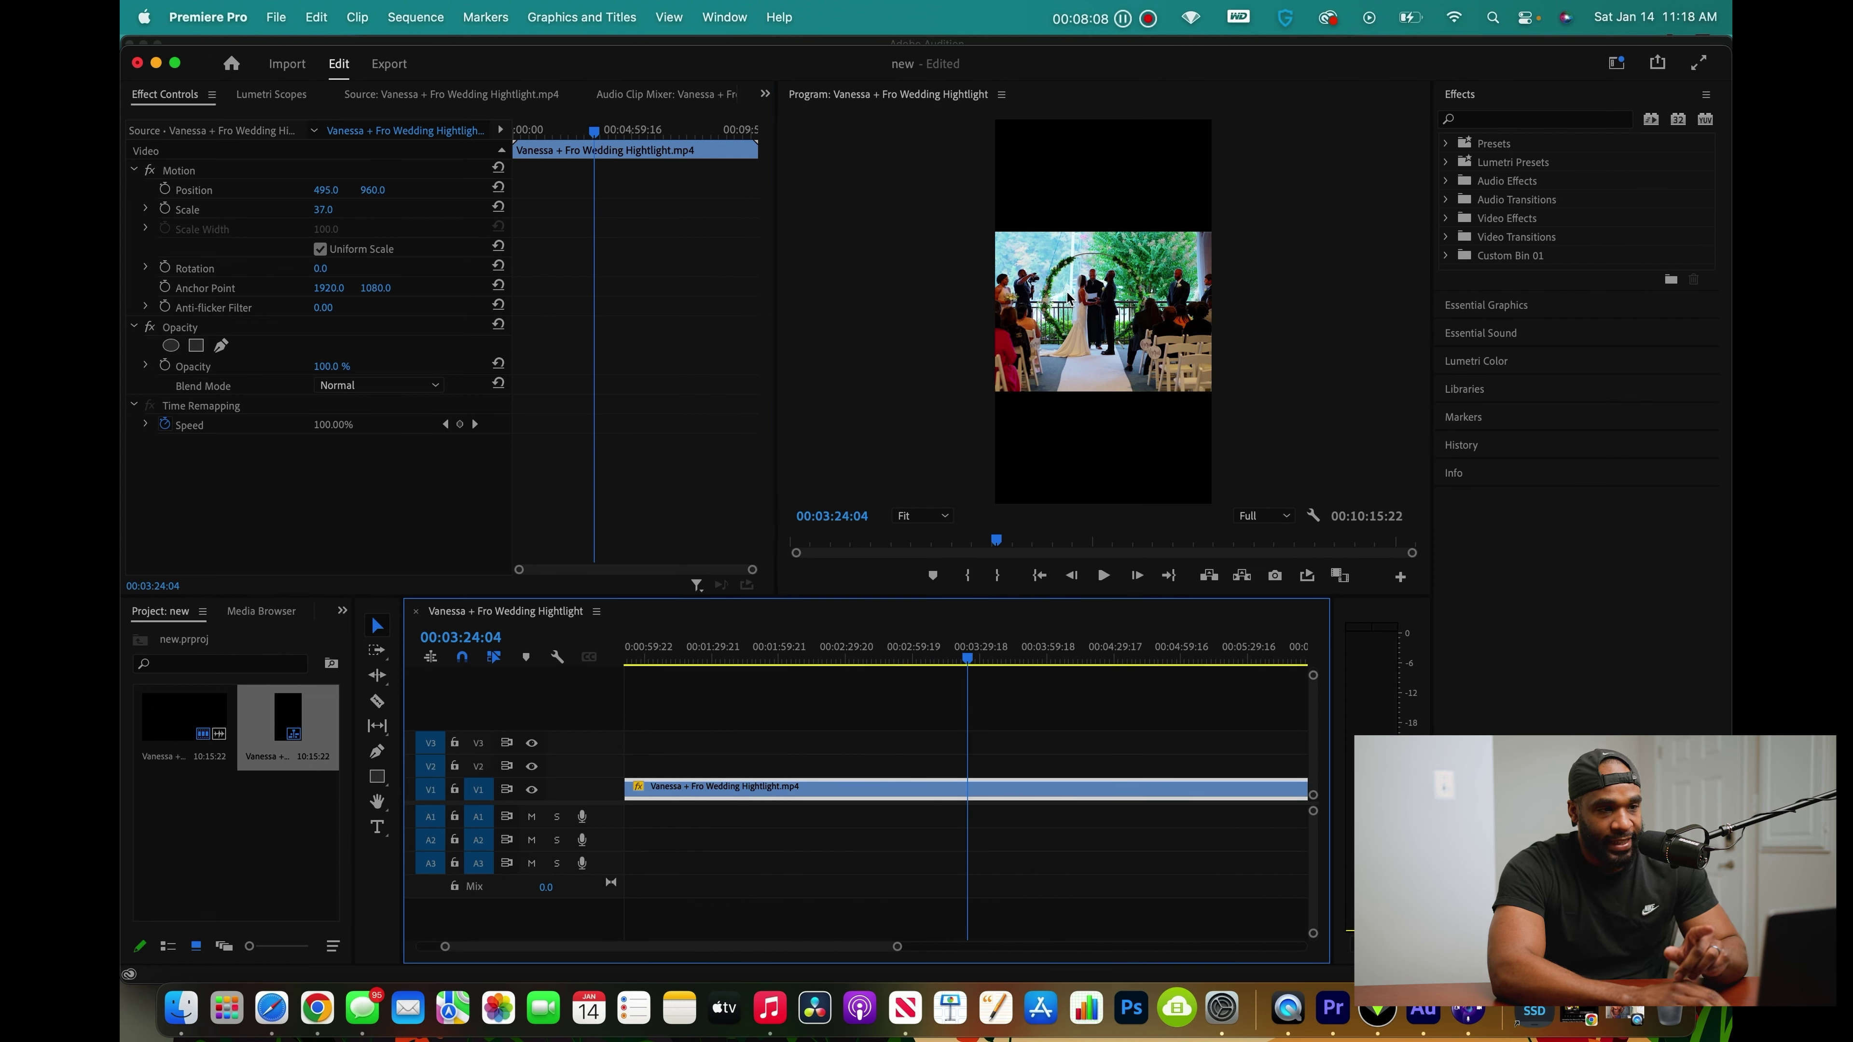
pyautogui.click(323, 209)
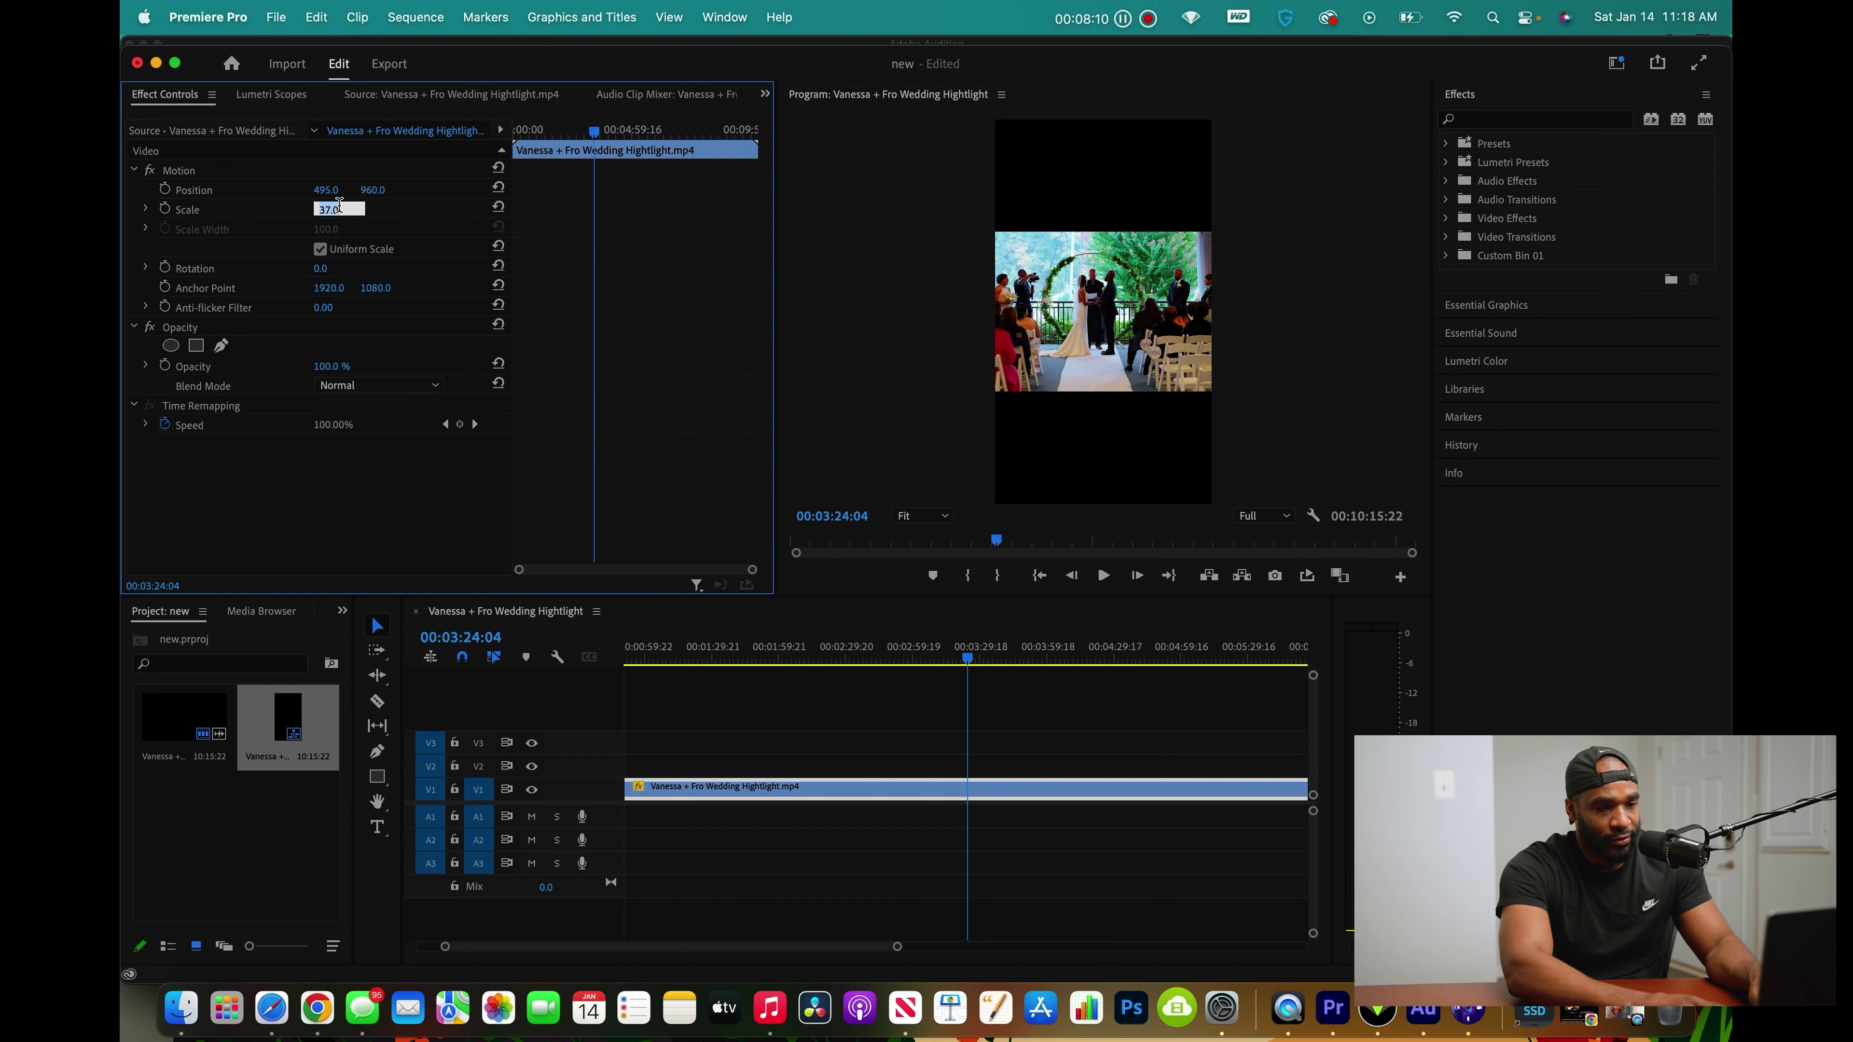
pyautogui.write('40')
pyautogui.press('Return')
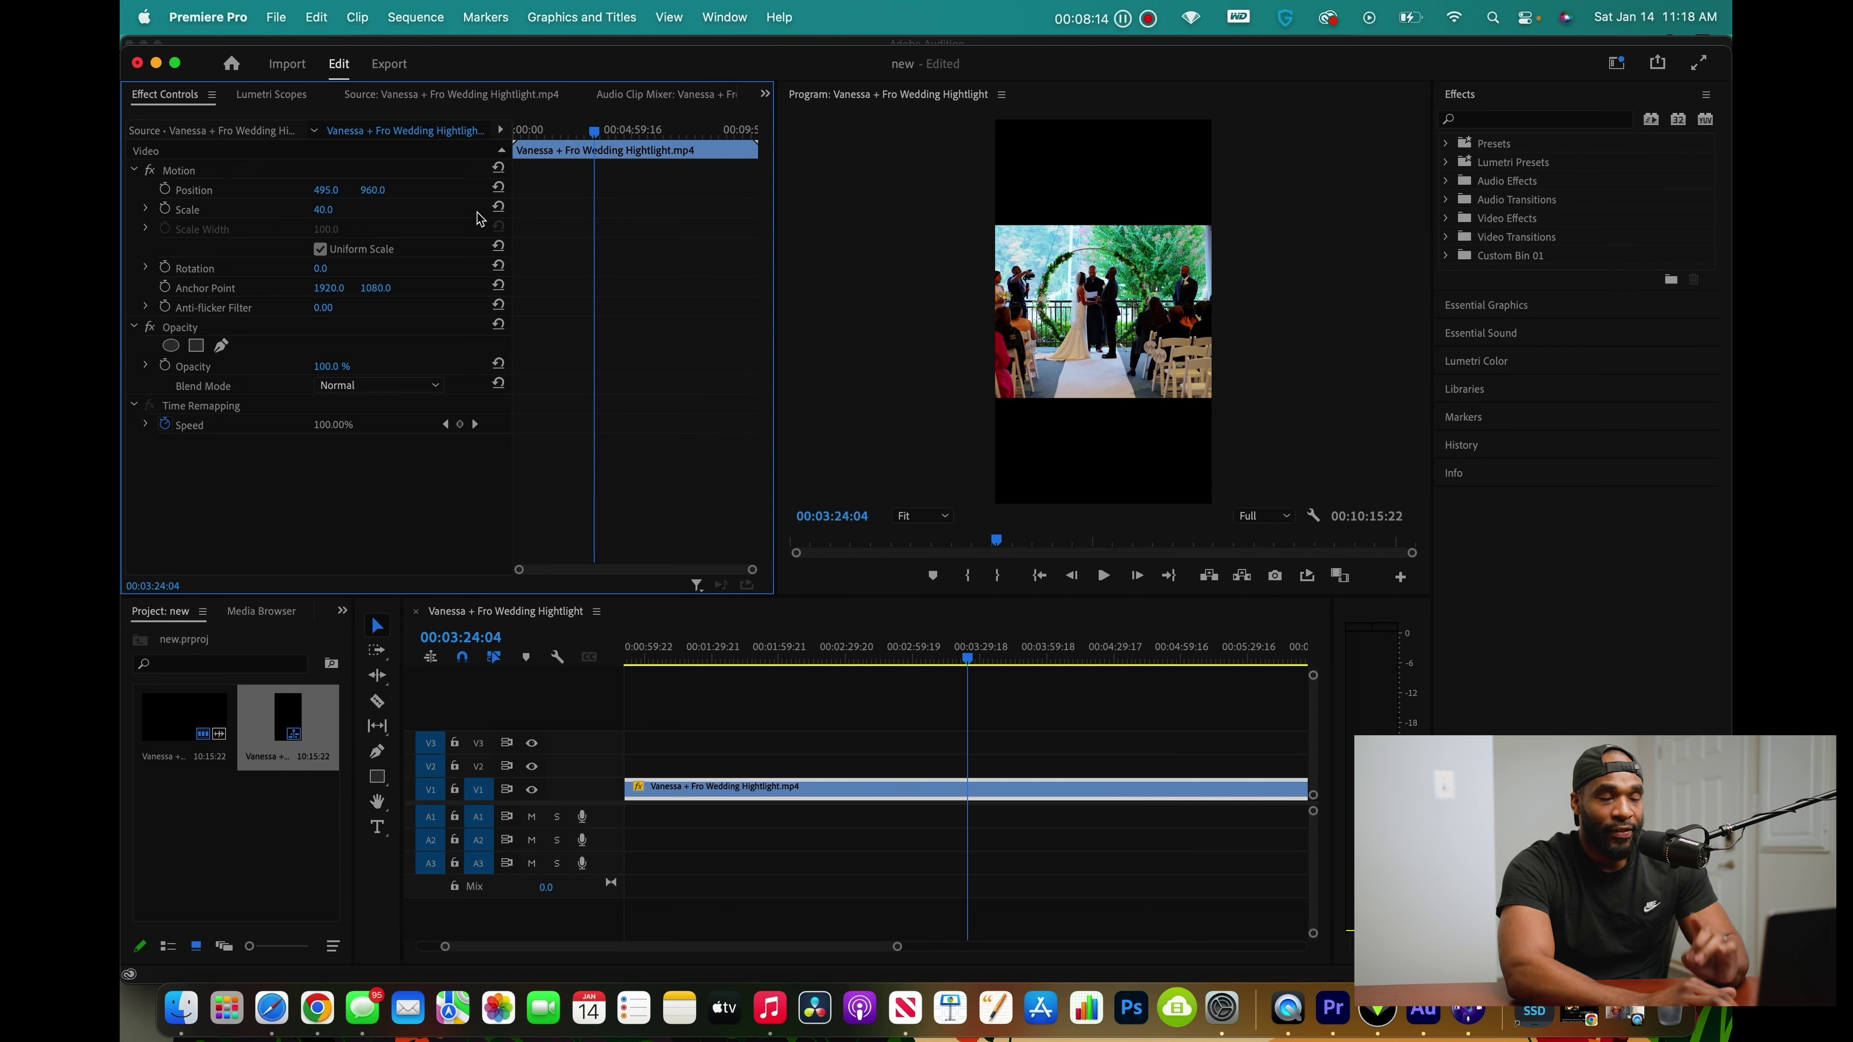
# Try Scale values of 30 and 50 on the ceremony clip and undo a trial shift of its Position
pyautogui.click(340, 207)
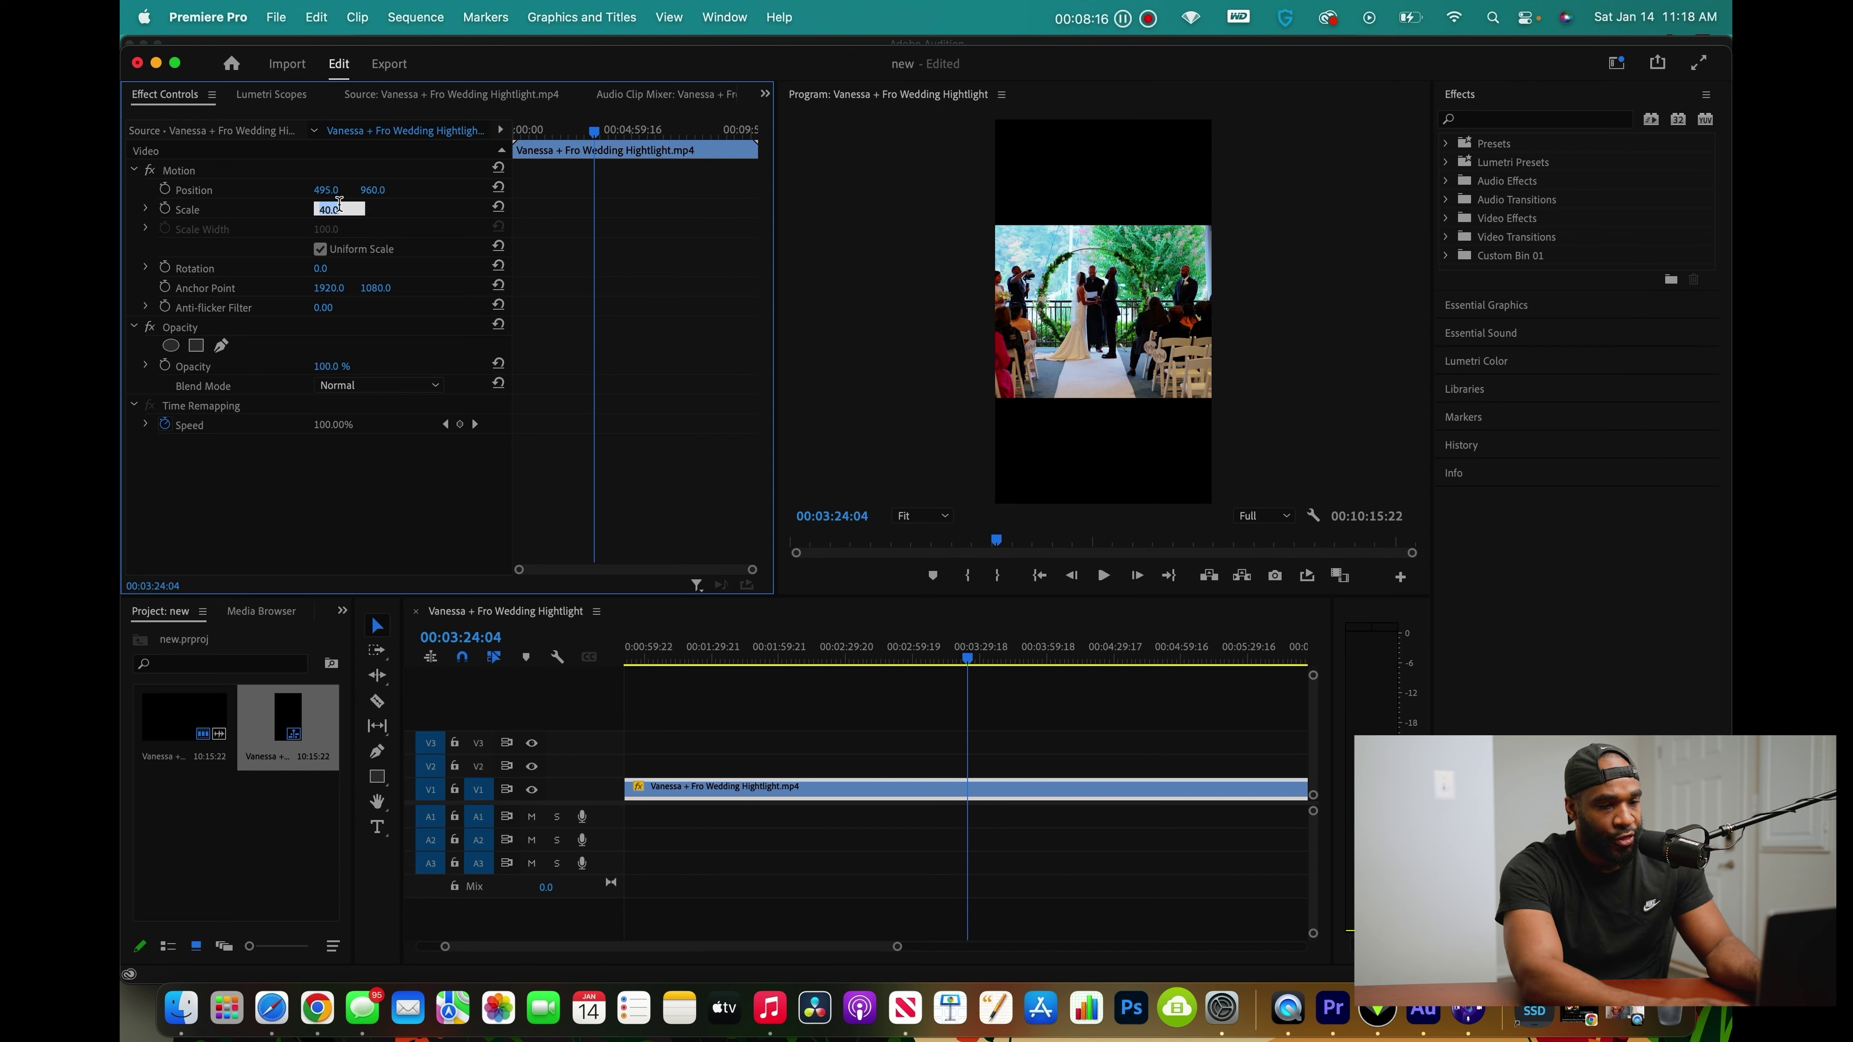
pyautogui.press('Return')
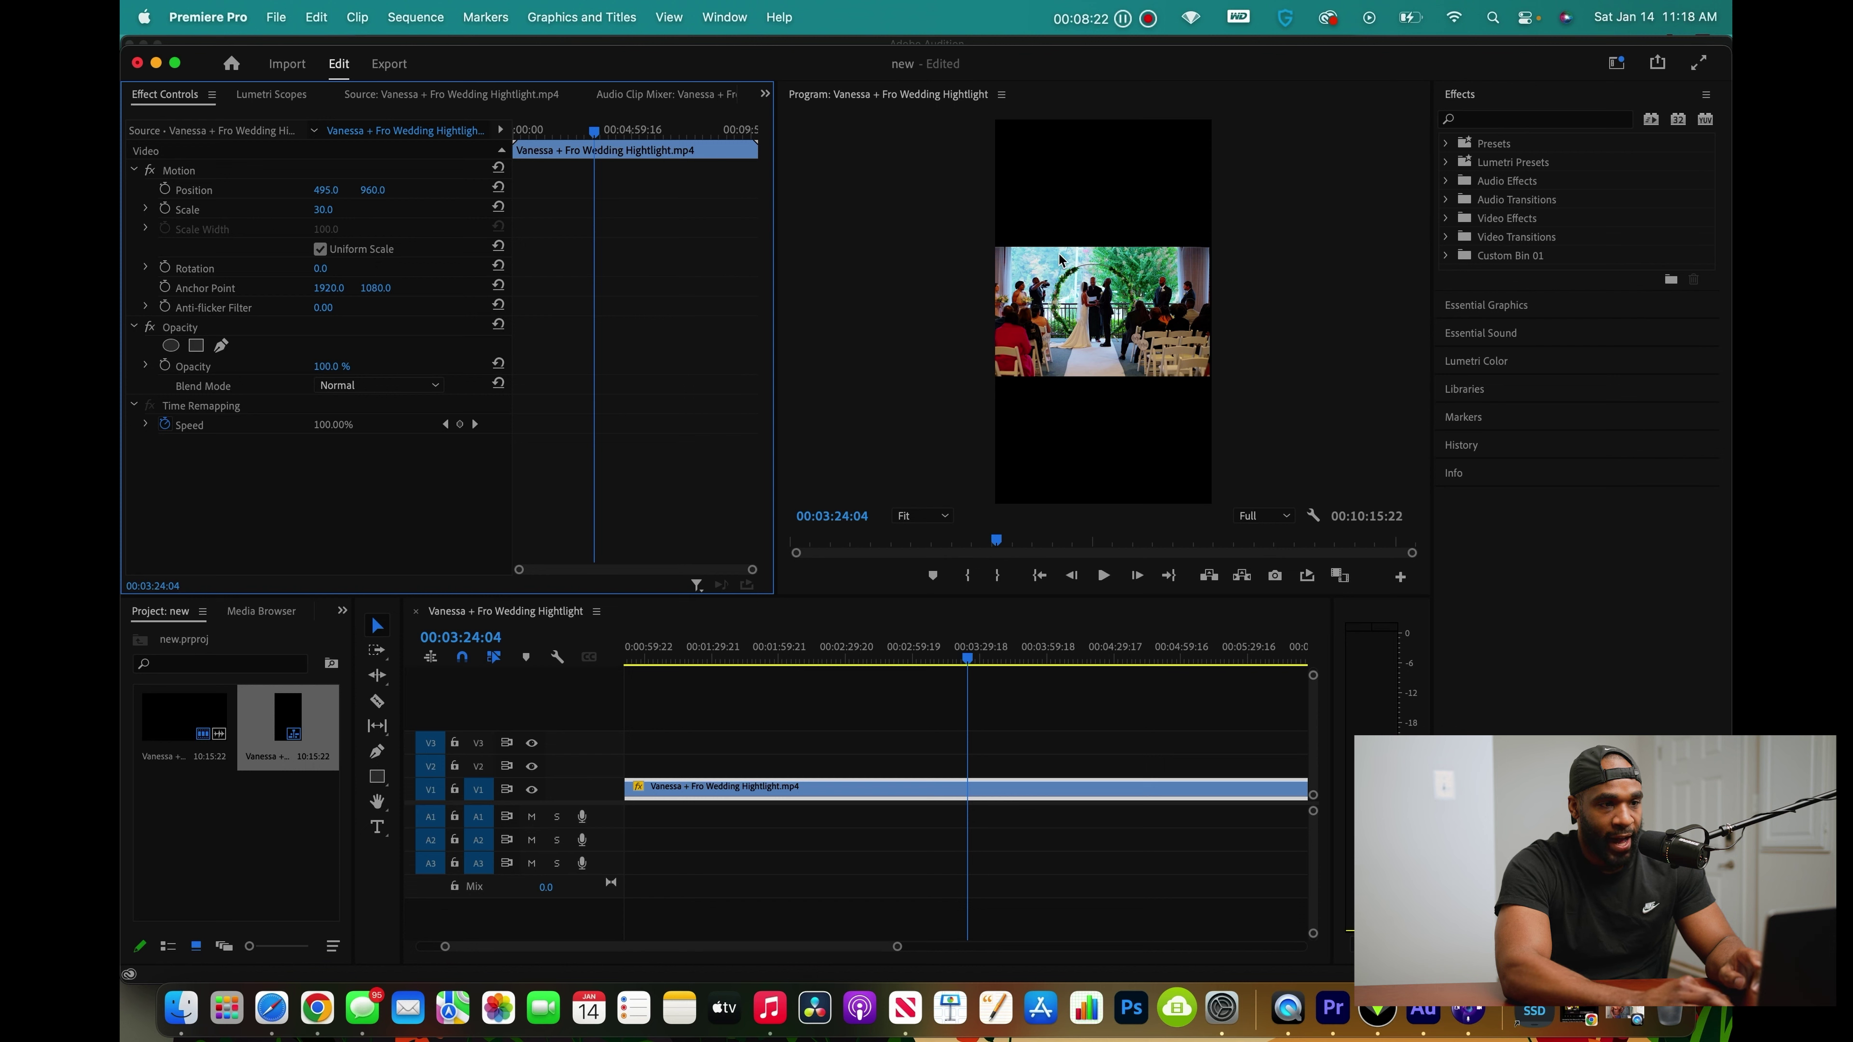
pyautogui.moveTo(322, 194); pyautogui.dragTo(382, 191)
pyautogui.press('super+z')
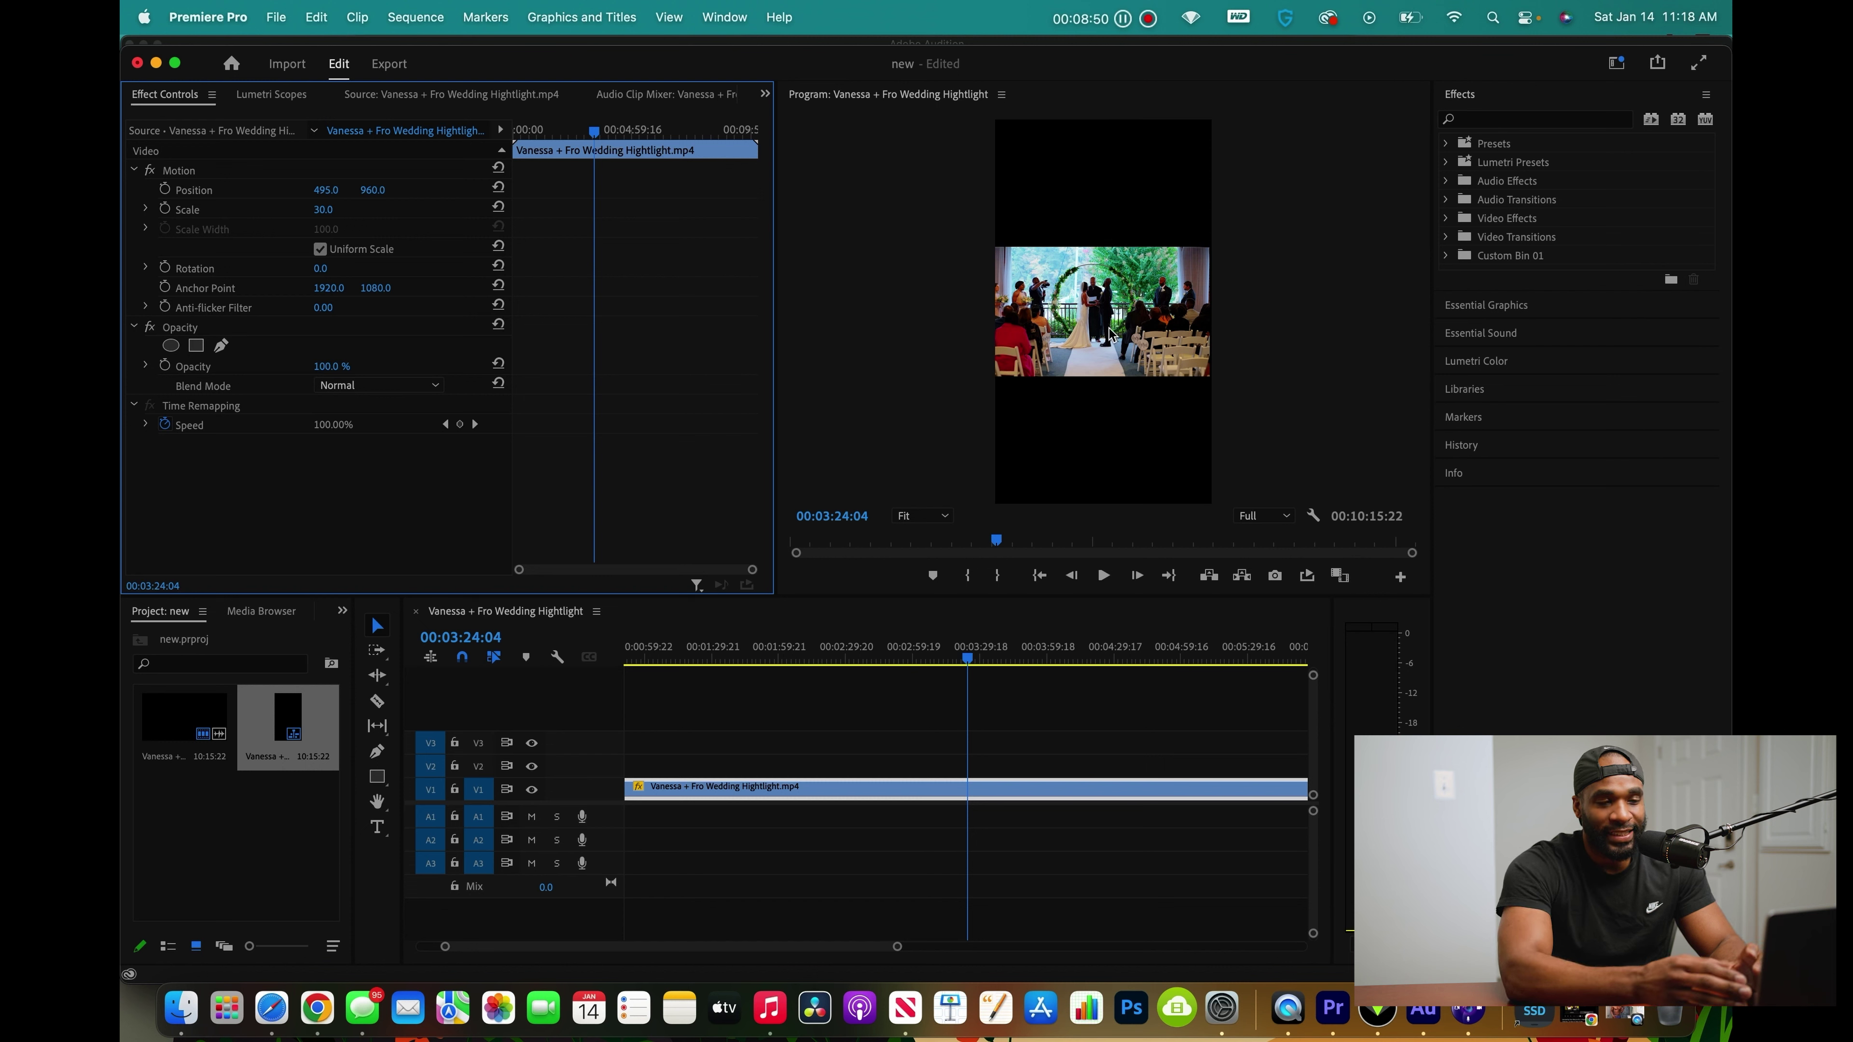
pyautogui.click(323, 210)
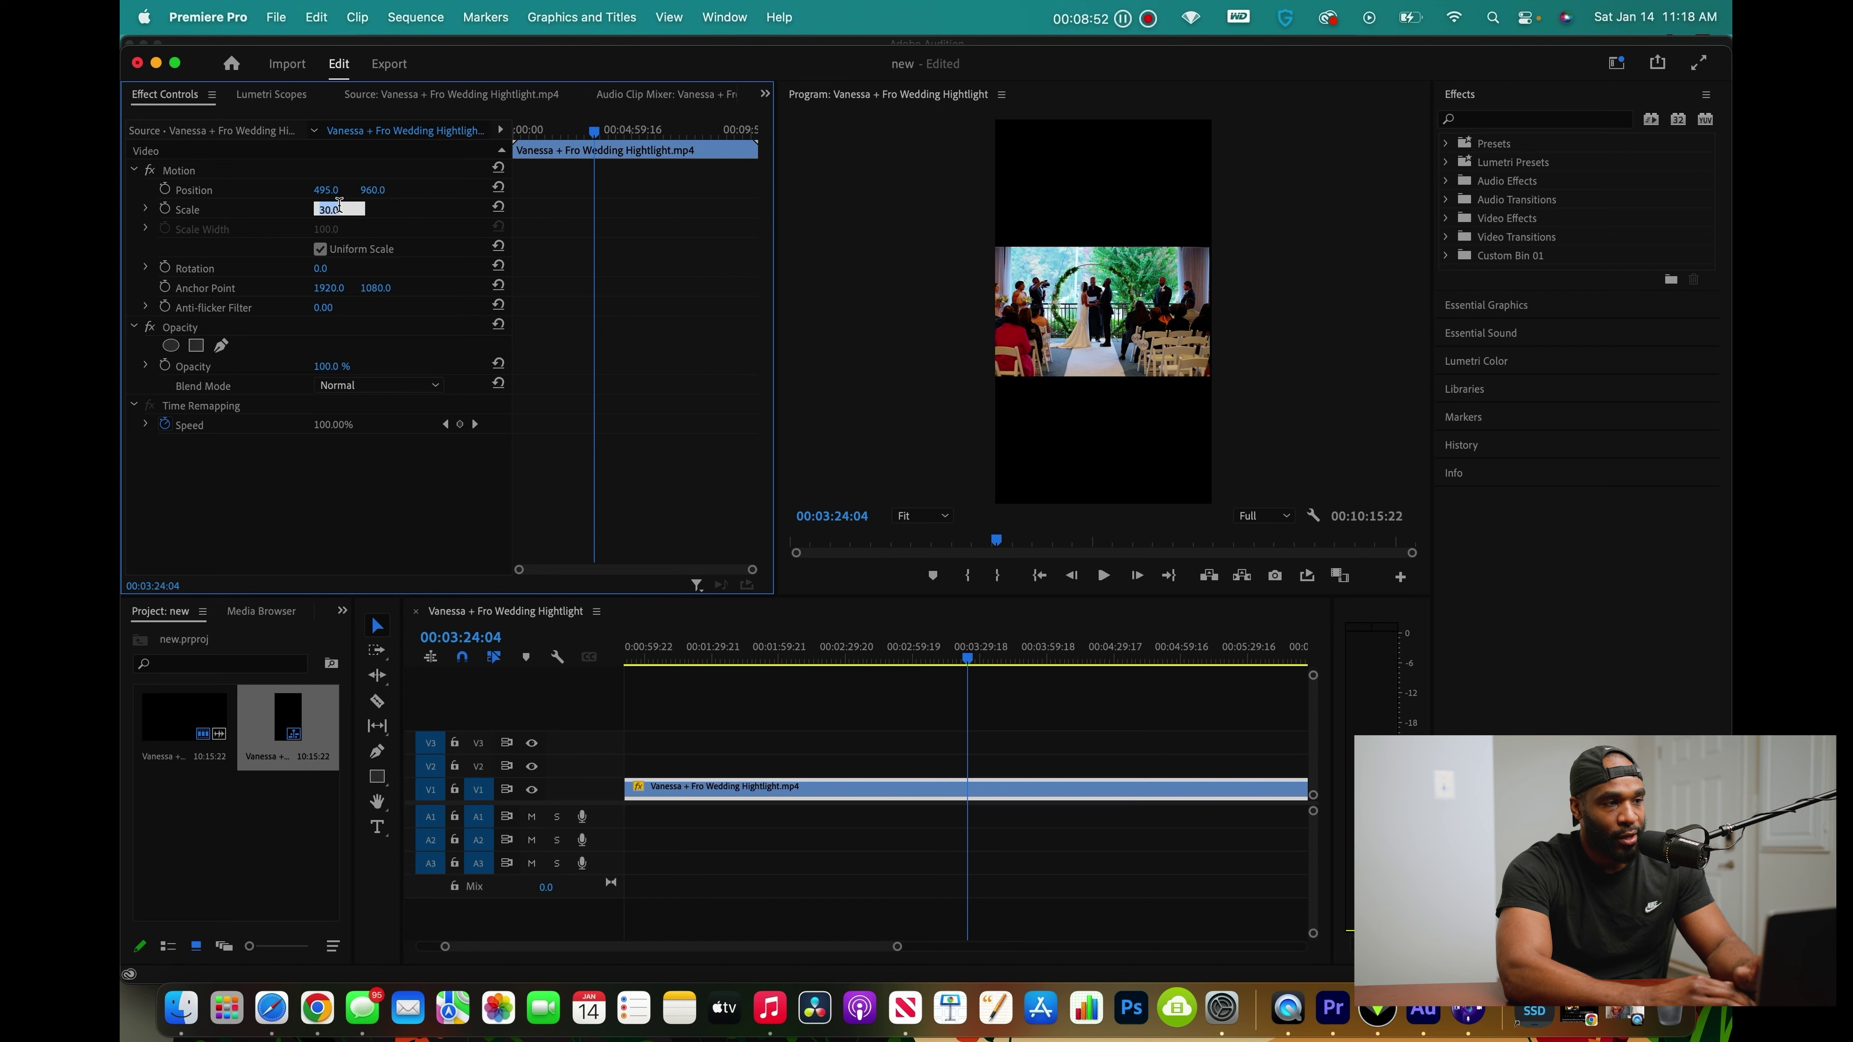
pyautogui.press('Return')
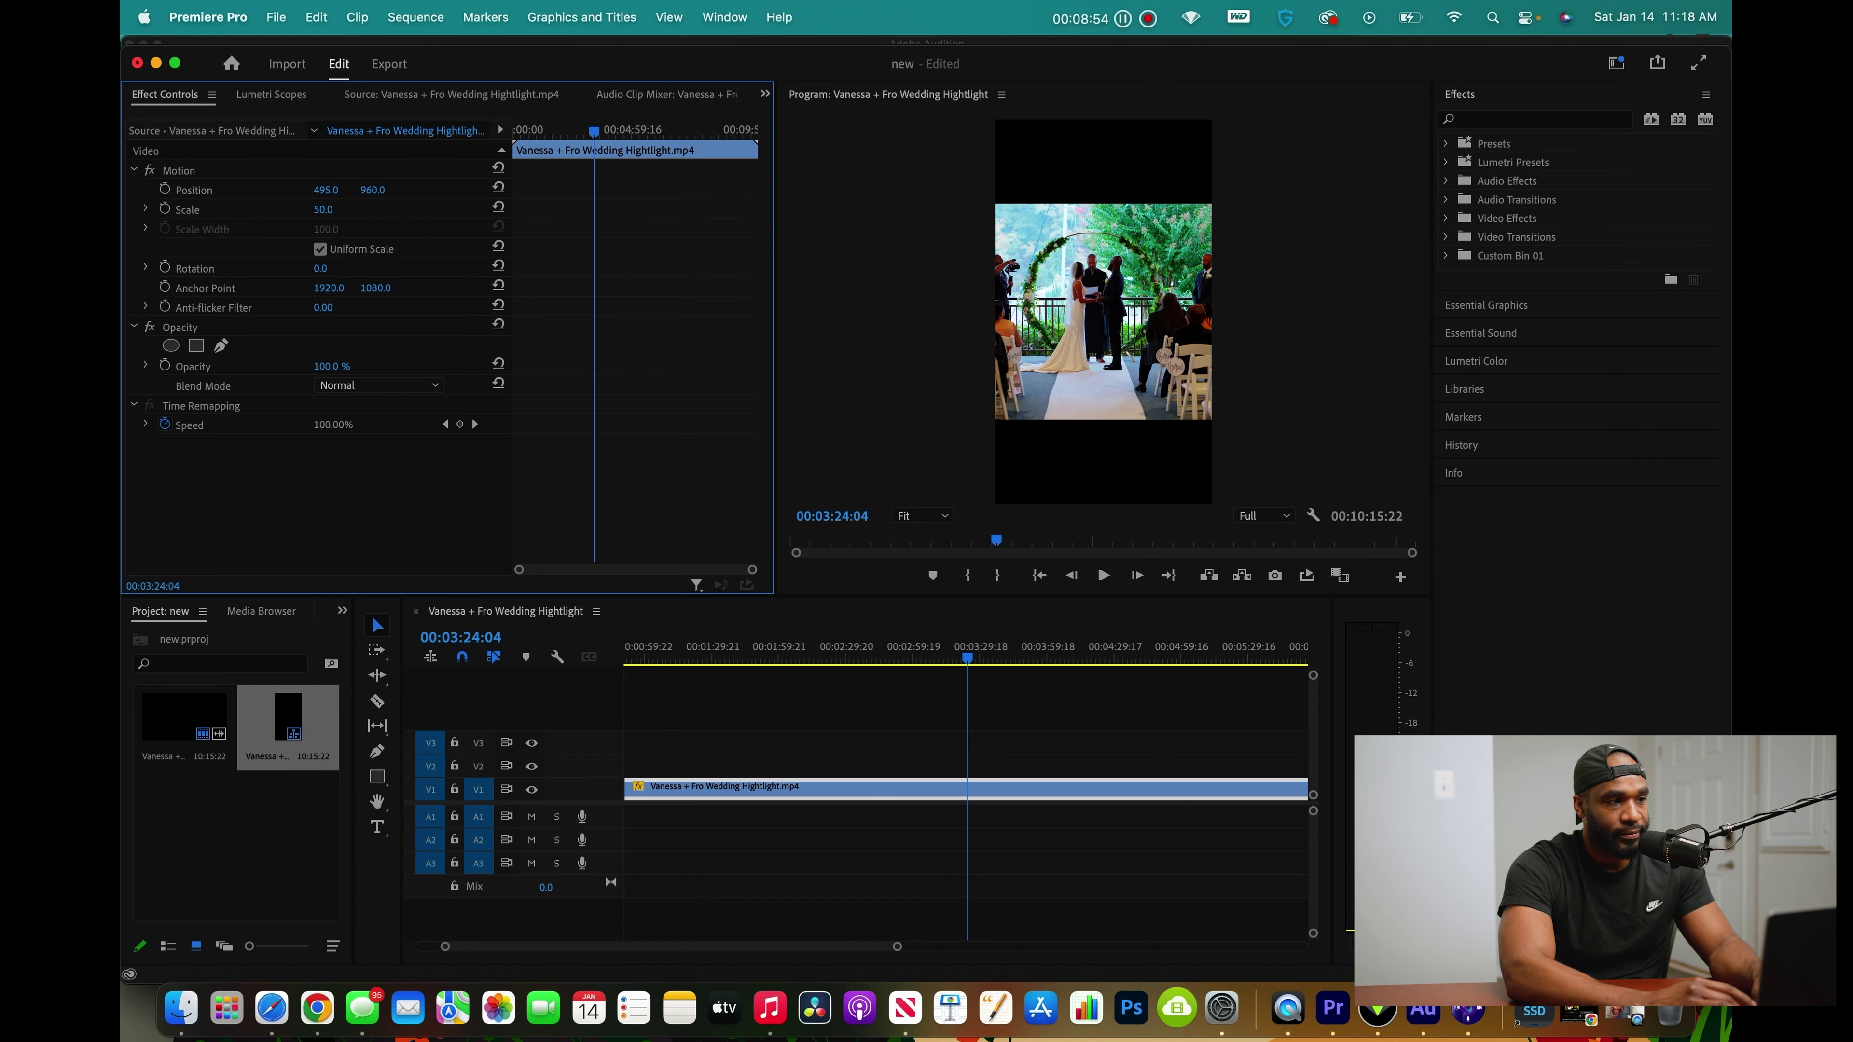
# Set the ceremony clip's Scale to 40 and shift its horizontal Position to about 541
pyautogui.click(323, 210)
pyautogui.write('40')
pyautogui.press('Return')
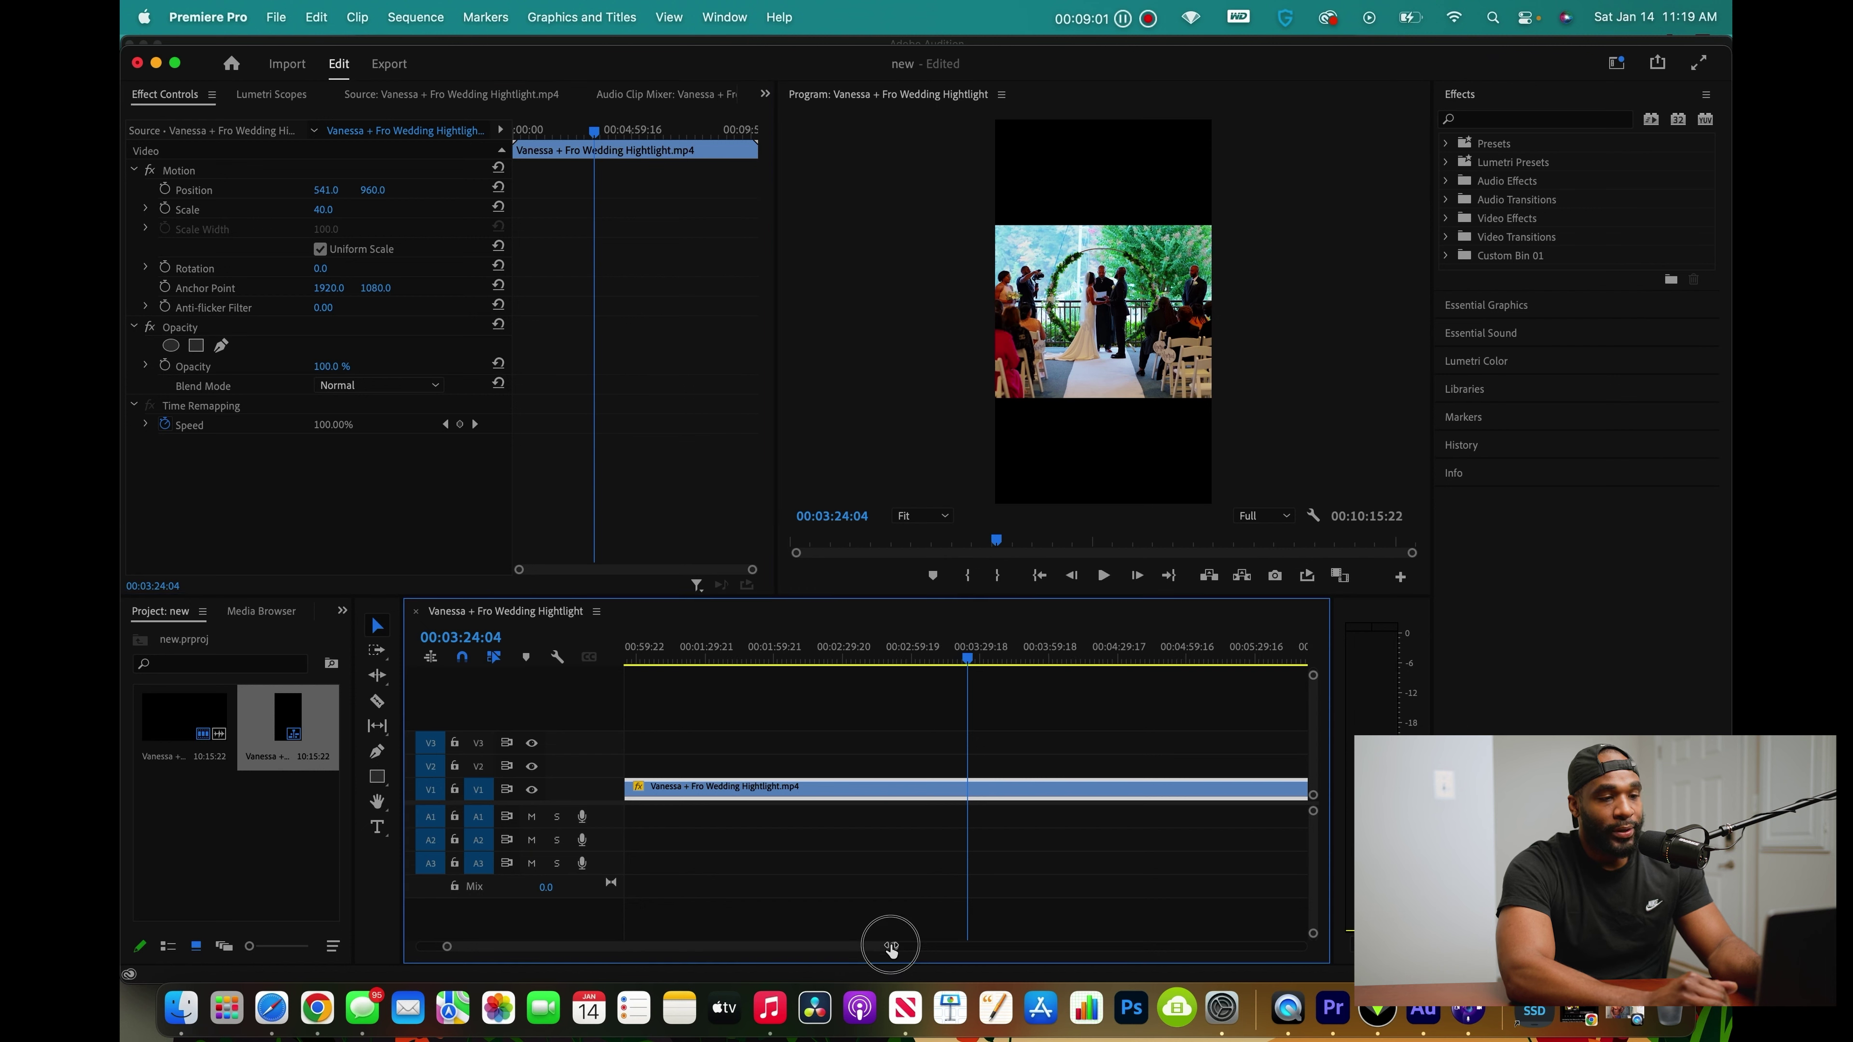
# Cut the clip at 00:03:24:04 and 00:03:26:04 to isolate a two-second ceremony segment
pyautogui.moveTo(890, 945); pyautogui.dragTo(777, 947)
pyautogui.press('c')
pyautogui.click(972, 790)
pyautogui.press('space')
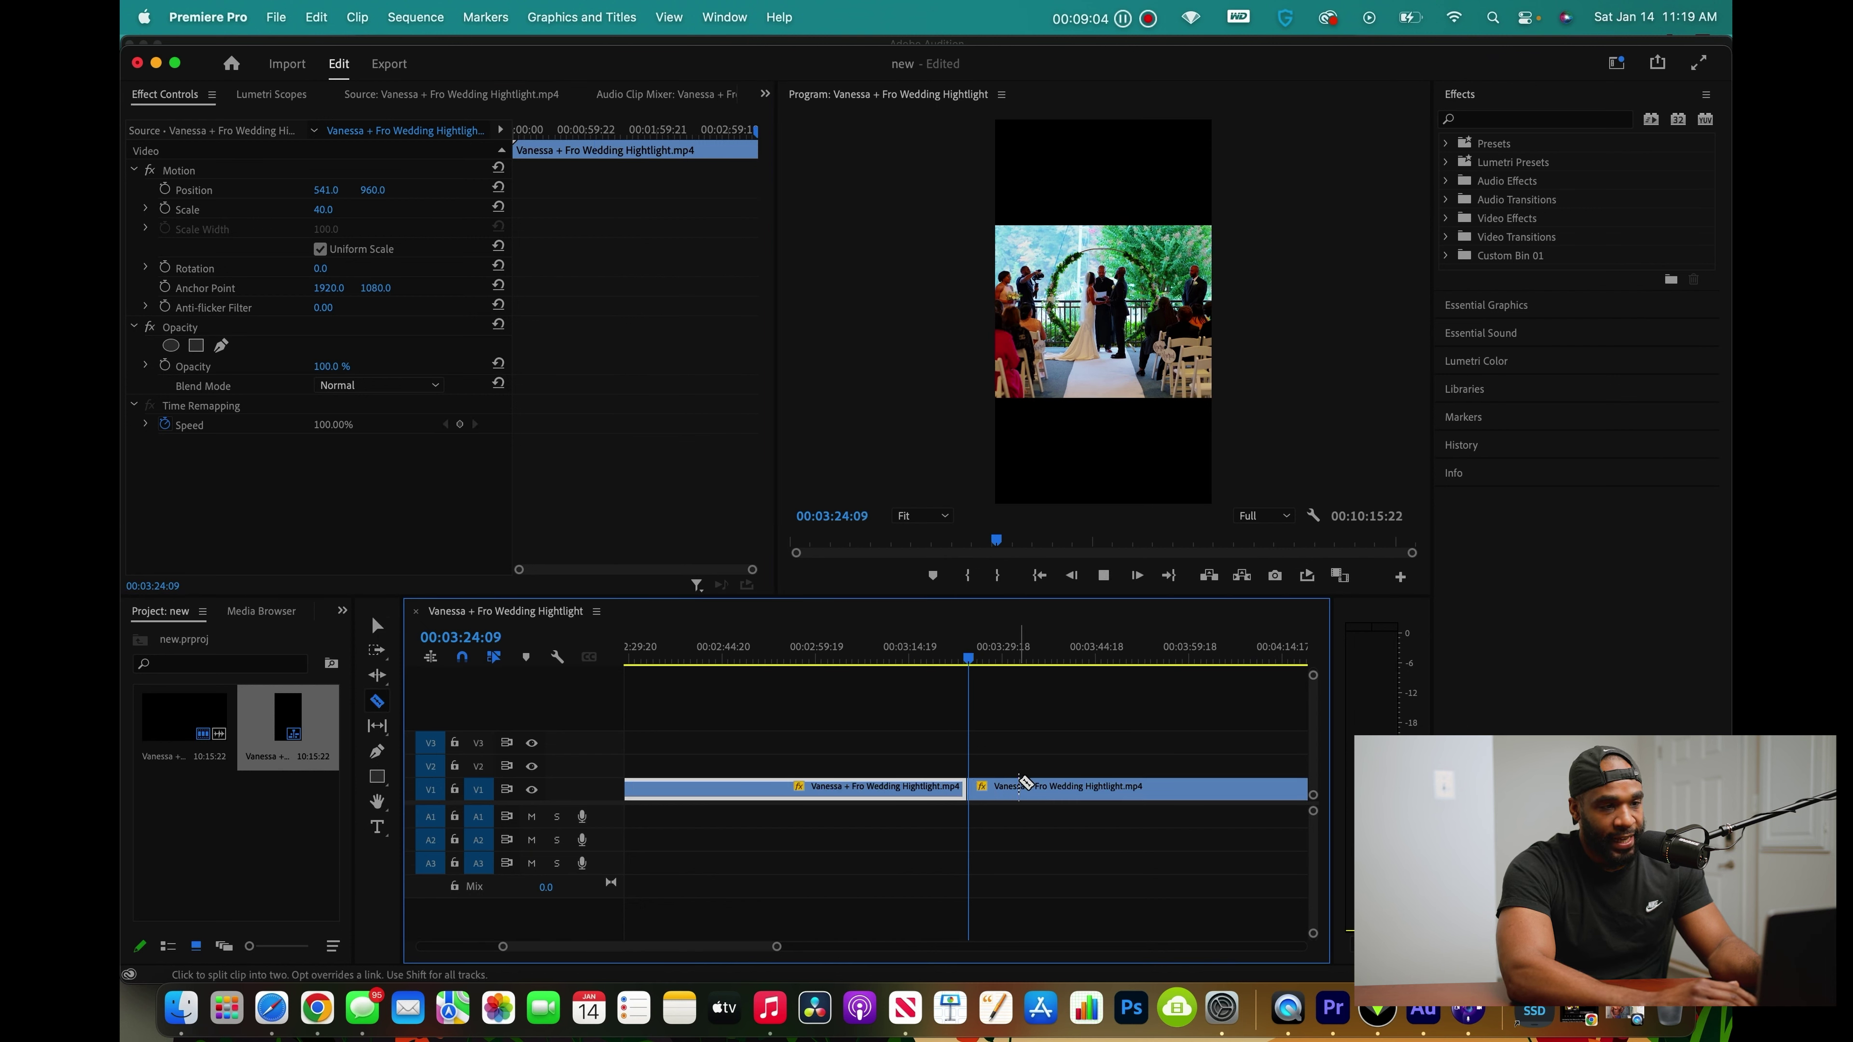
pyautogui.press('space')
pyautogui.hotkey('shift', 'Left')
pyautogui.hotkey('shift', 'Left')
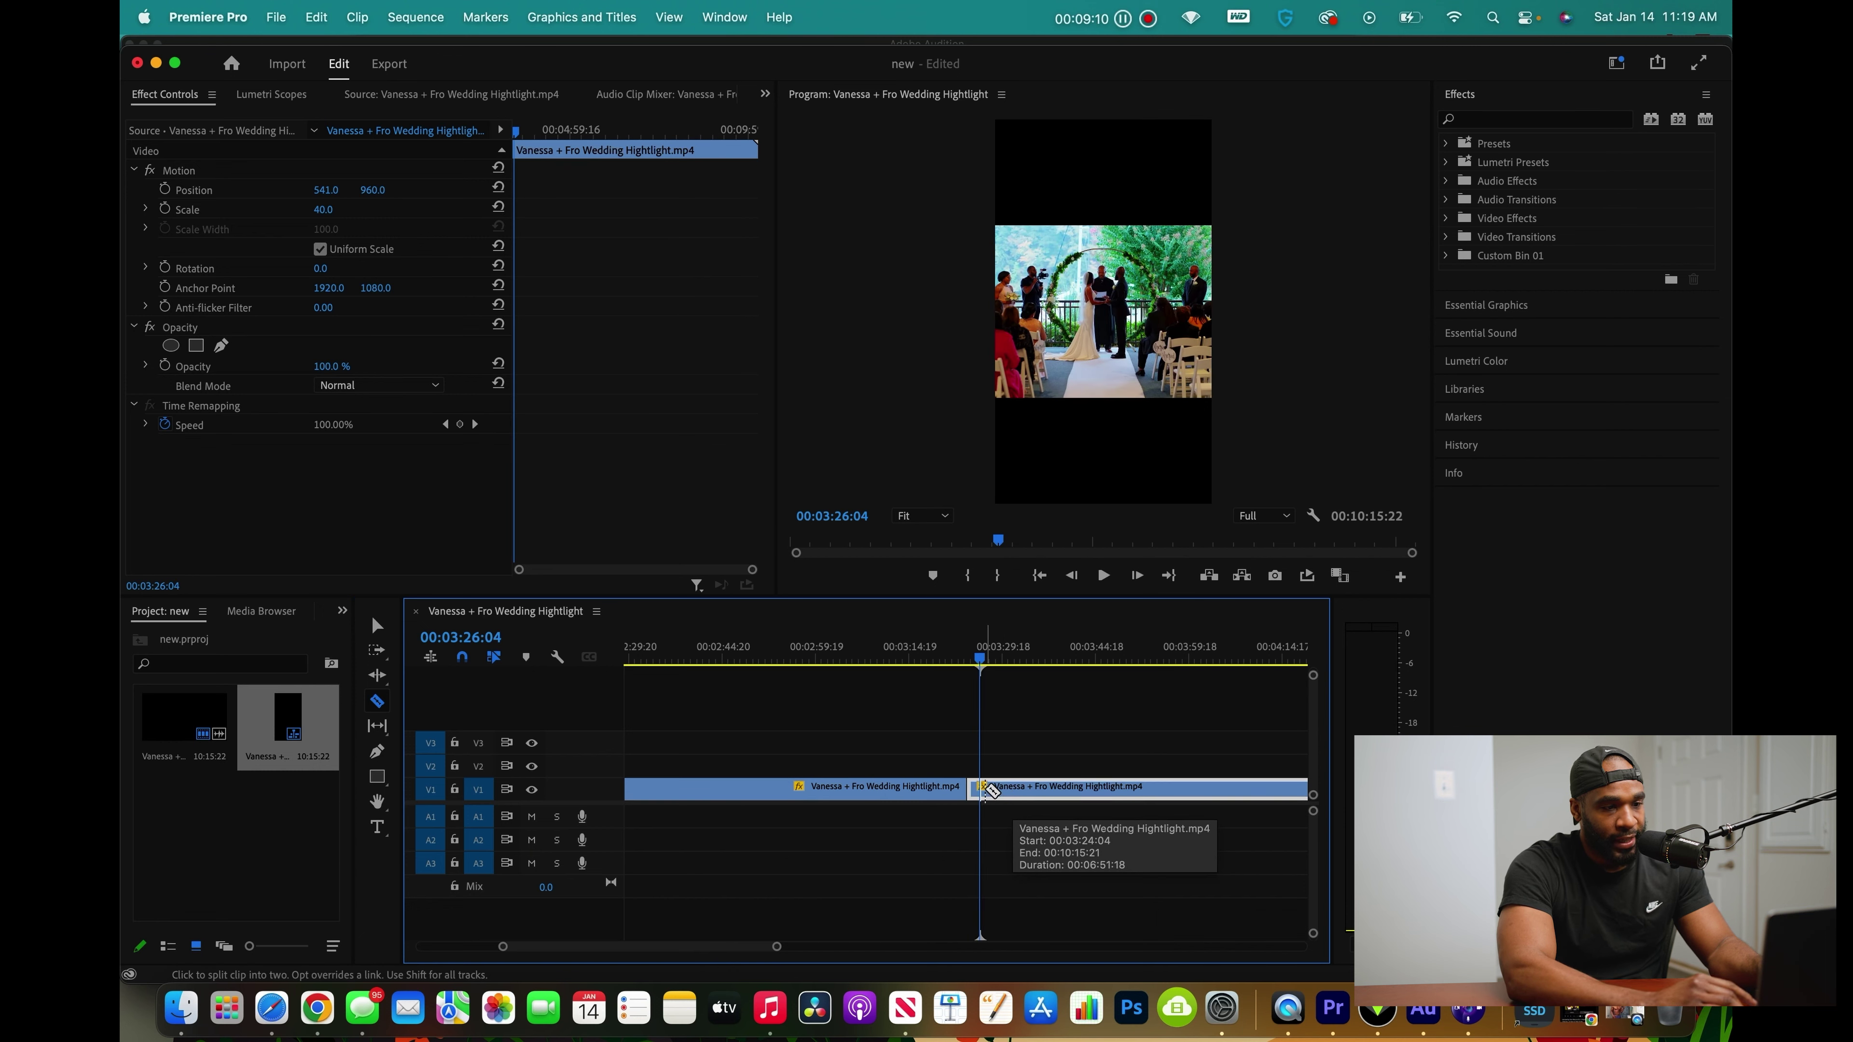
pyautogui.click(985, 790)
pyautogui.press('v')
# Duplicate the two-second ceremony segment onto track V2 directly above the original
pyautogui.moveTo(777, 947); pyautogui.dragTo(679, 946)
pyautogui.click(934, 797)
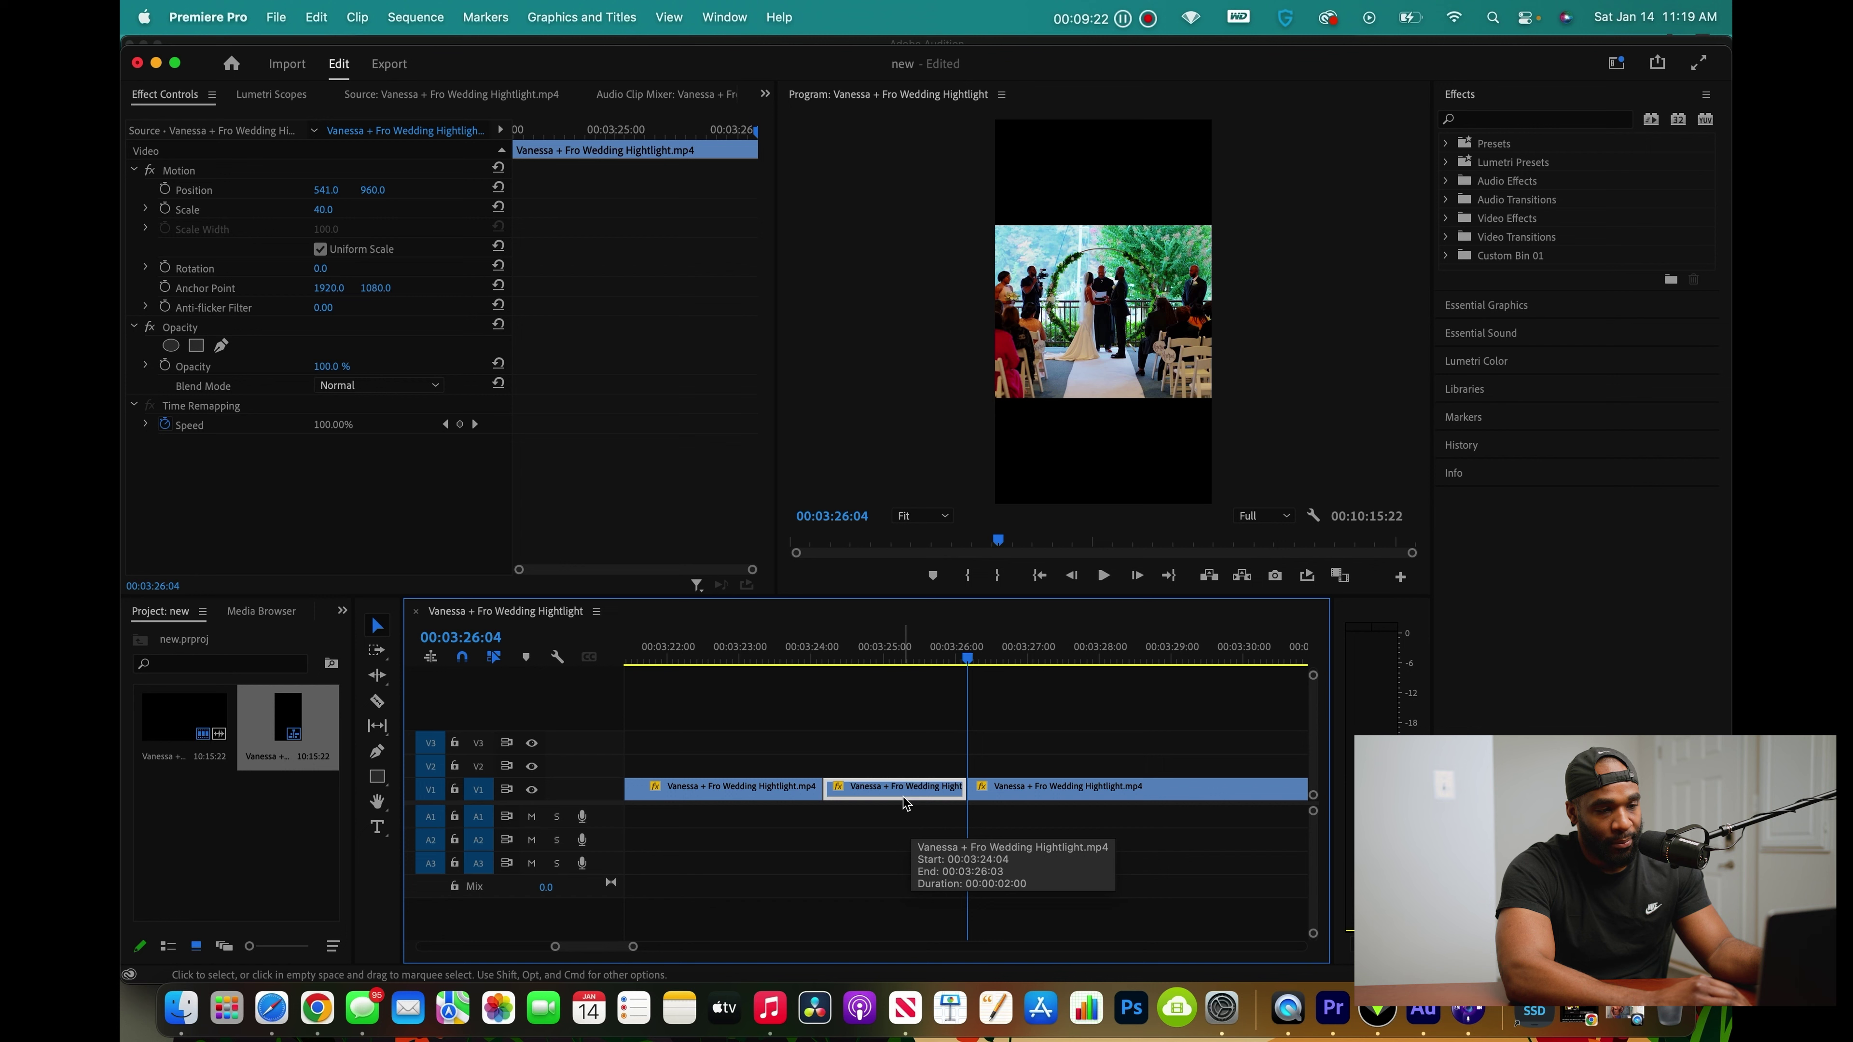
pyautogui.moveTo(905, 802); pyautogui.dragTo(906, 769)
# Enlarge the V1 copy of the ceremony segment to Scale 90 so it fills the vertical frame, and preview it
pyautogui.moveTo(872, 659); pyautogui.dragTo(891, 660)
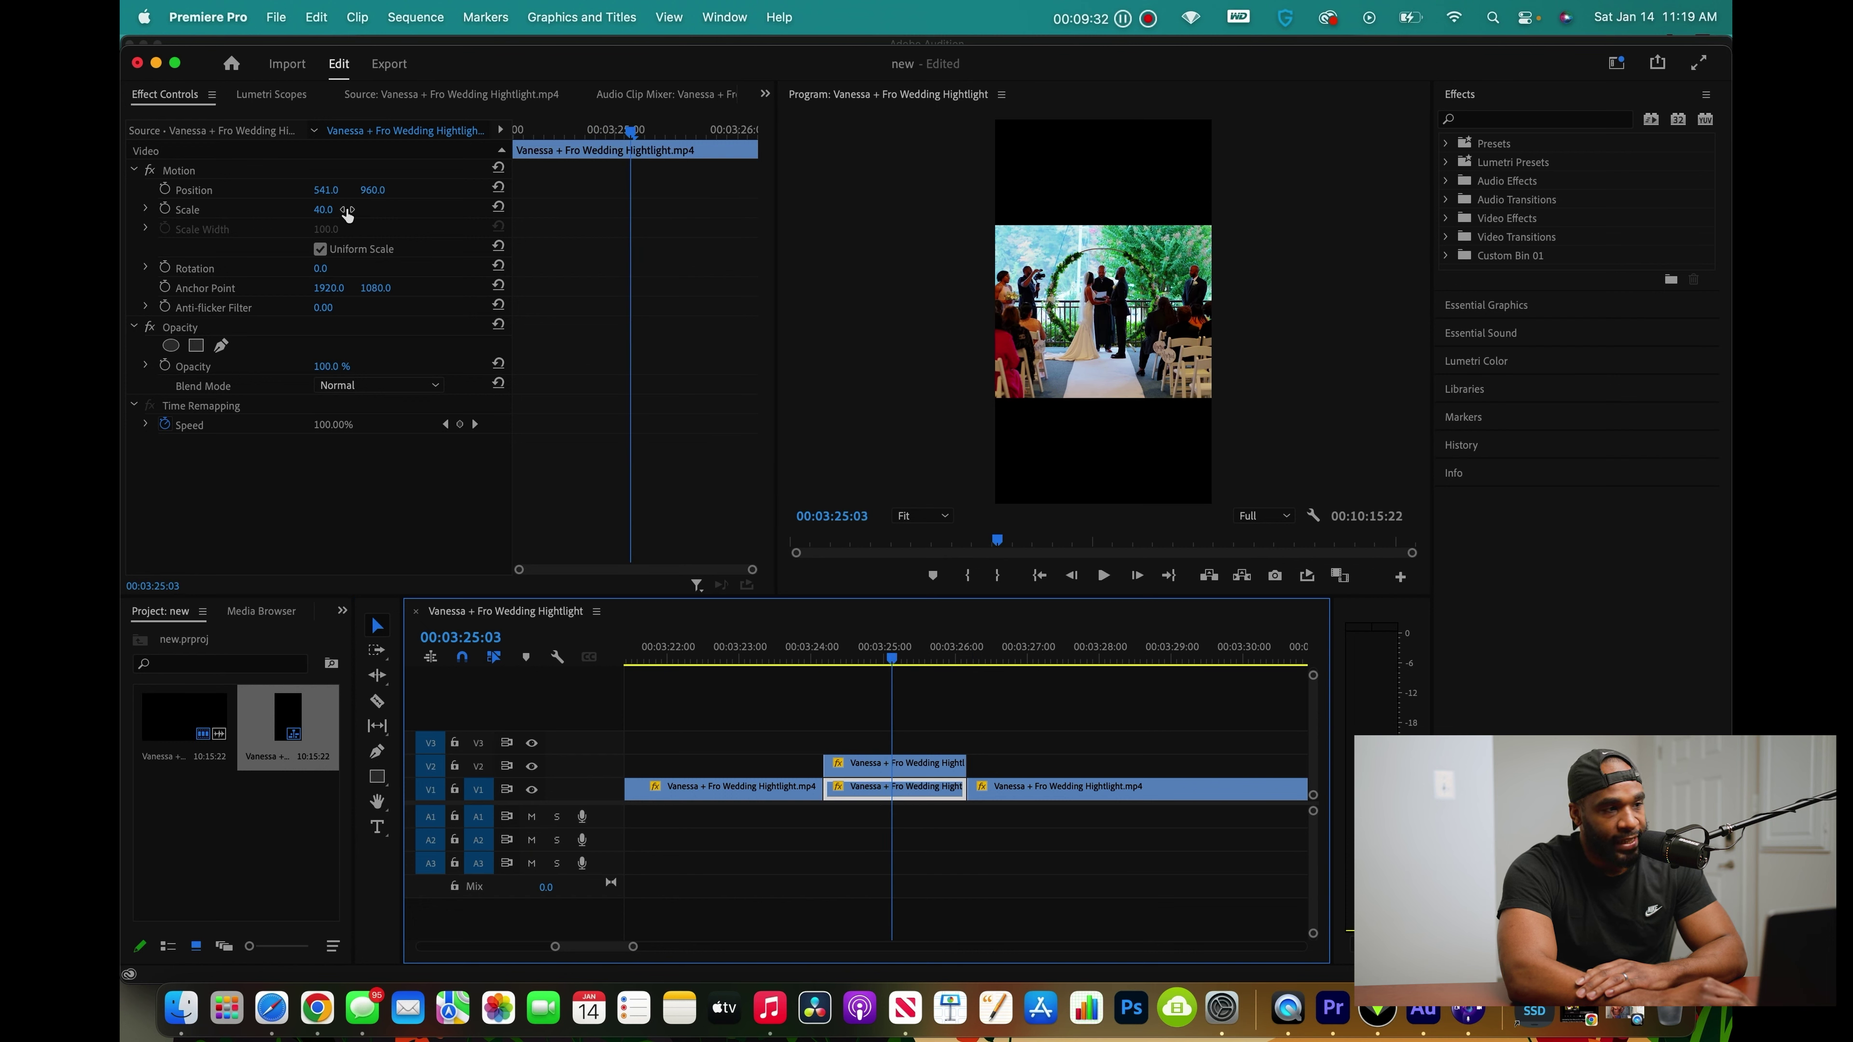
pyautogui.moveTo(319, 211); pyautogui.dragTo(352, 211)
pyautogui.click(843, 646)
pyautogui.press('space')
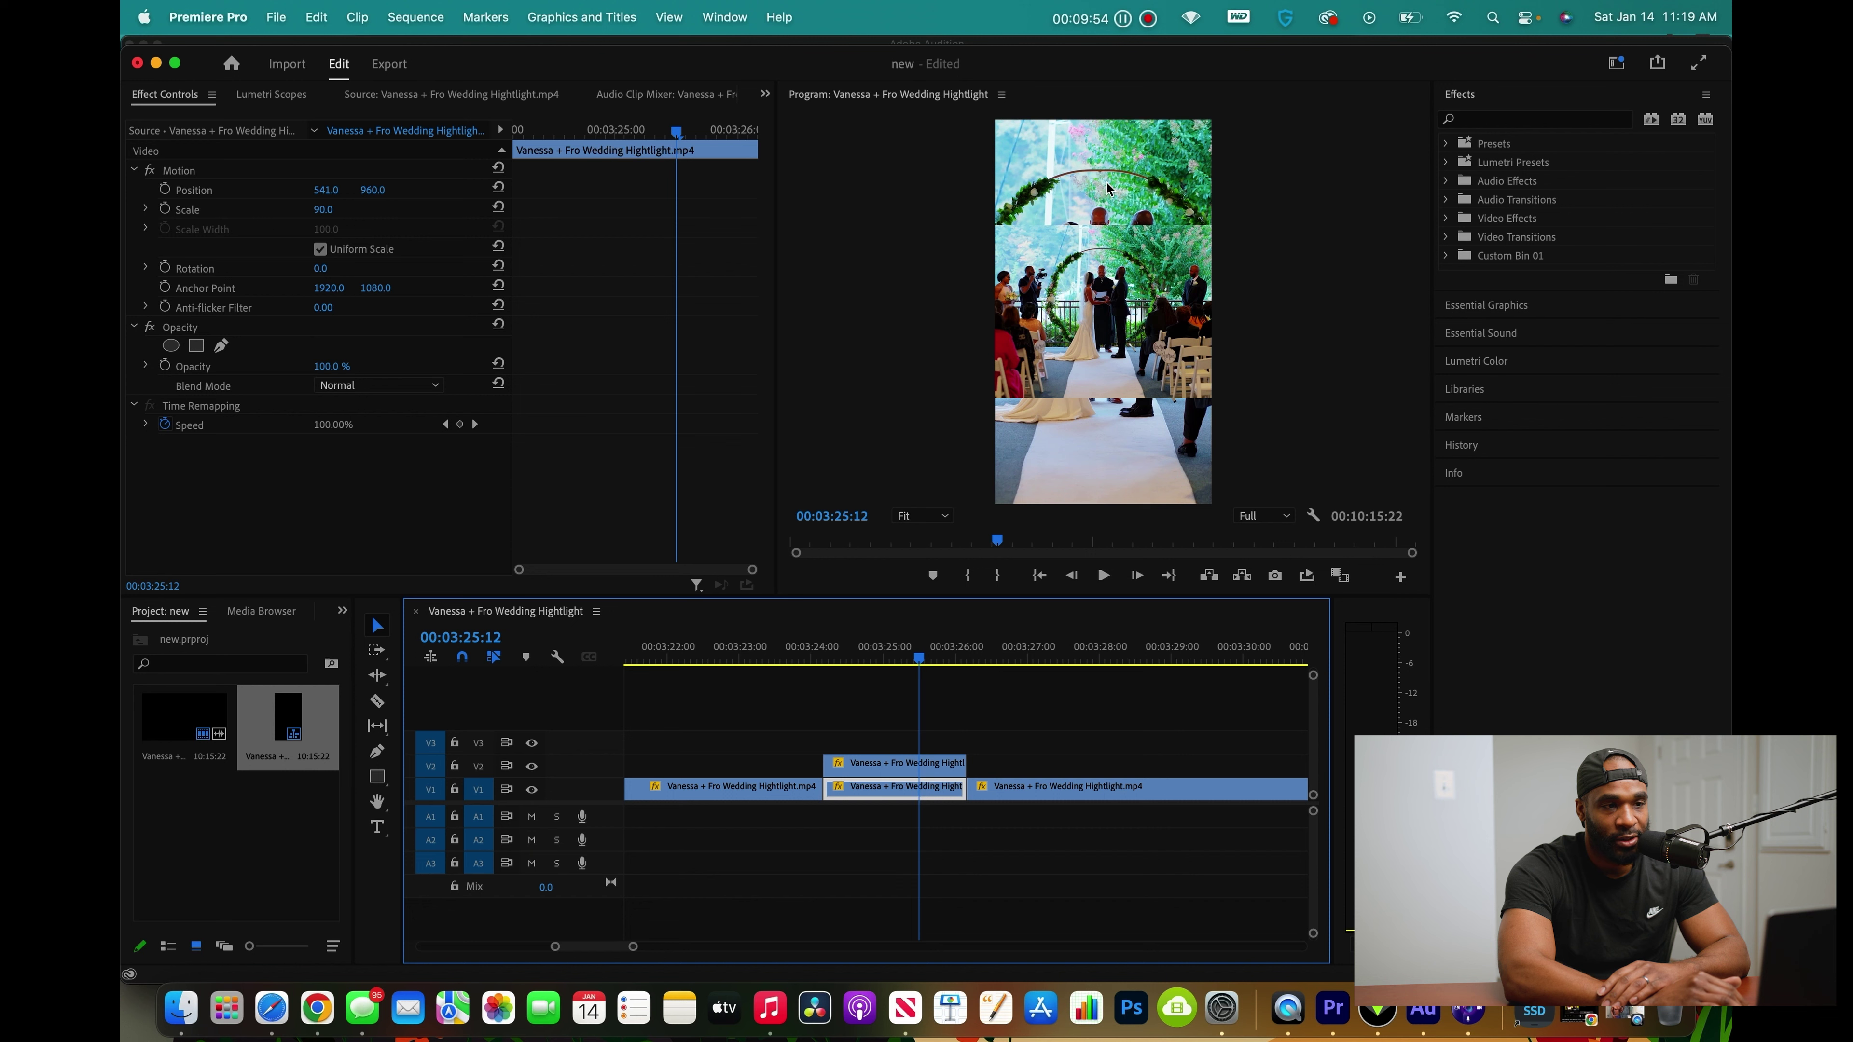
# Apply Gaussian Blur to the V1 ceremony copy, set Blurriness to 50, and review the segment
pyautogui.click(1545, 121)
pyautogui.write('blur')
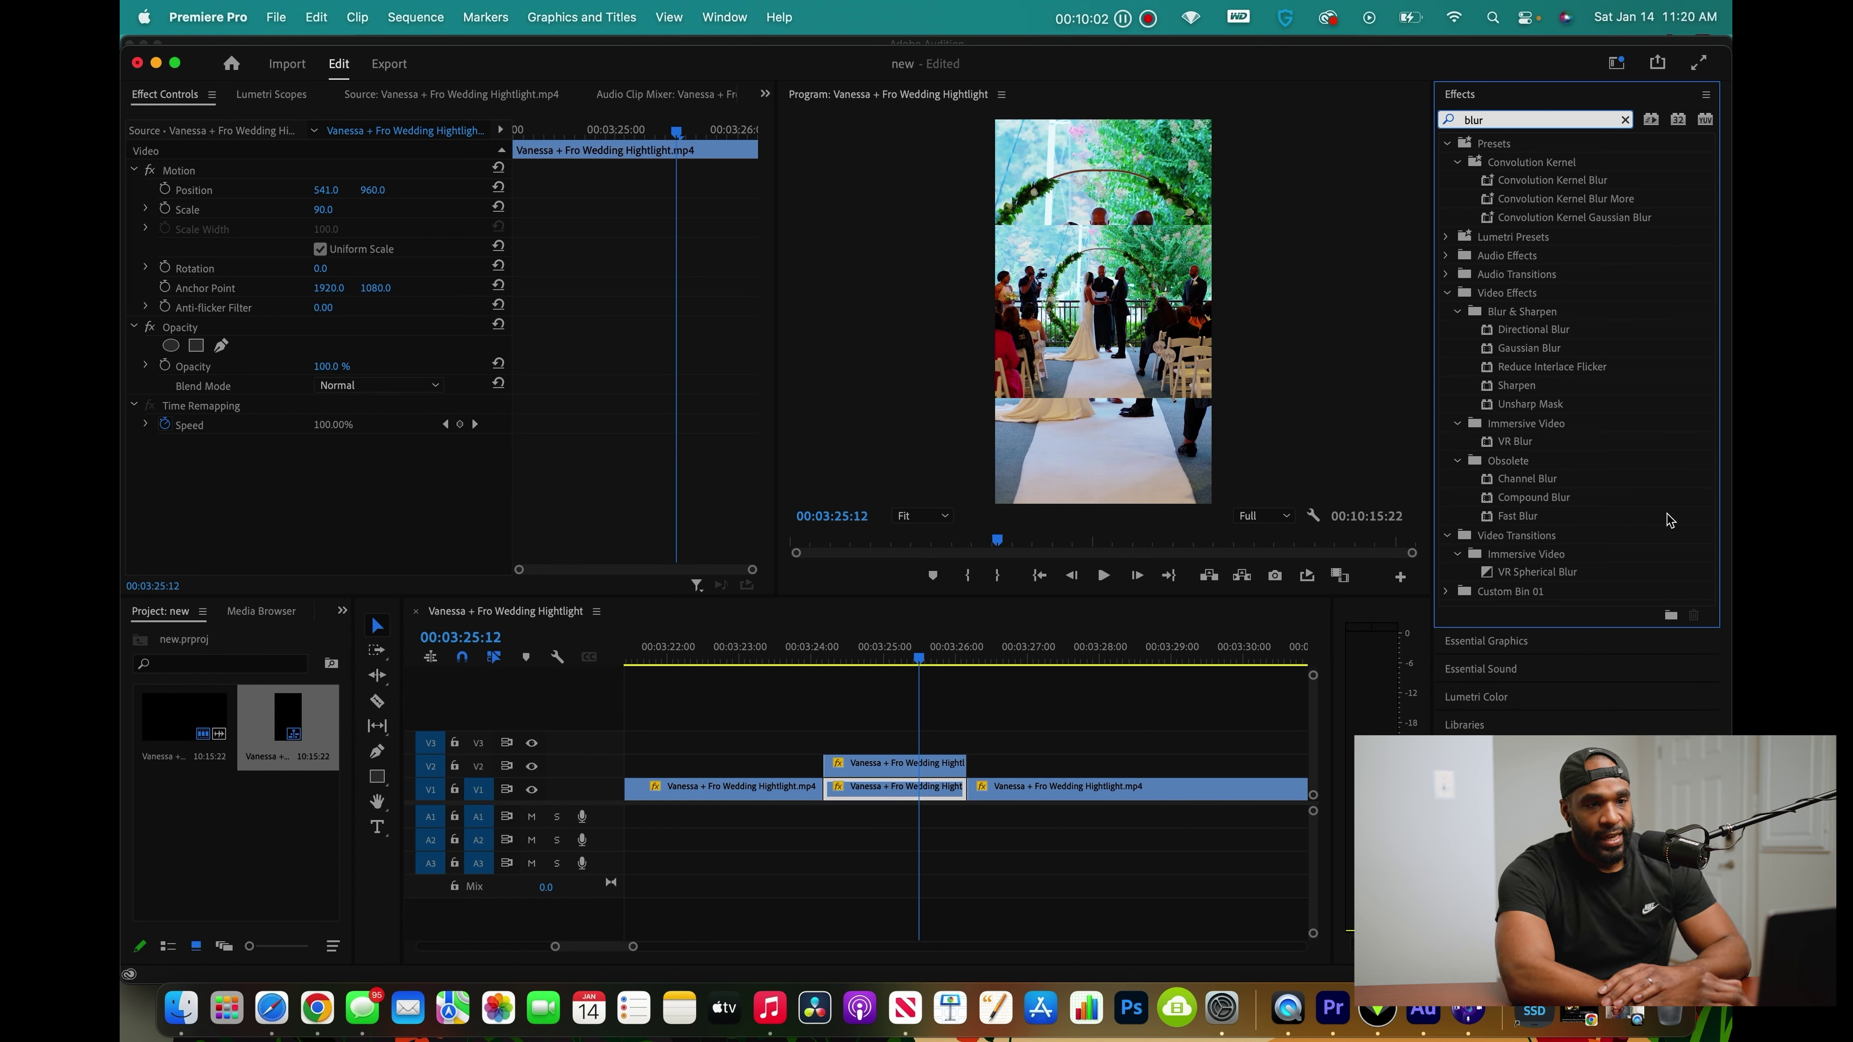
pyautogui.click(1565, 353)
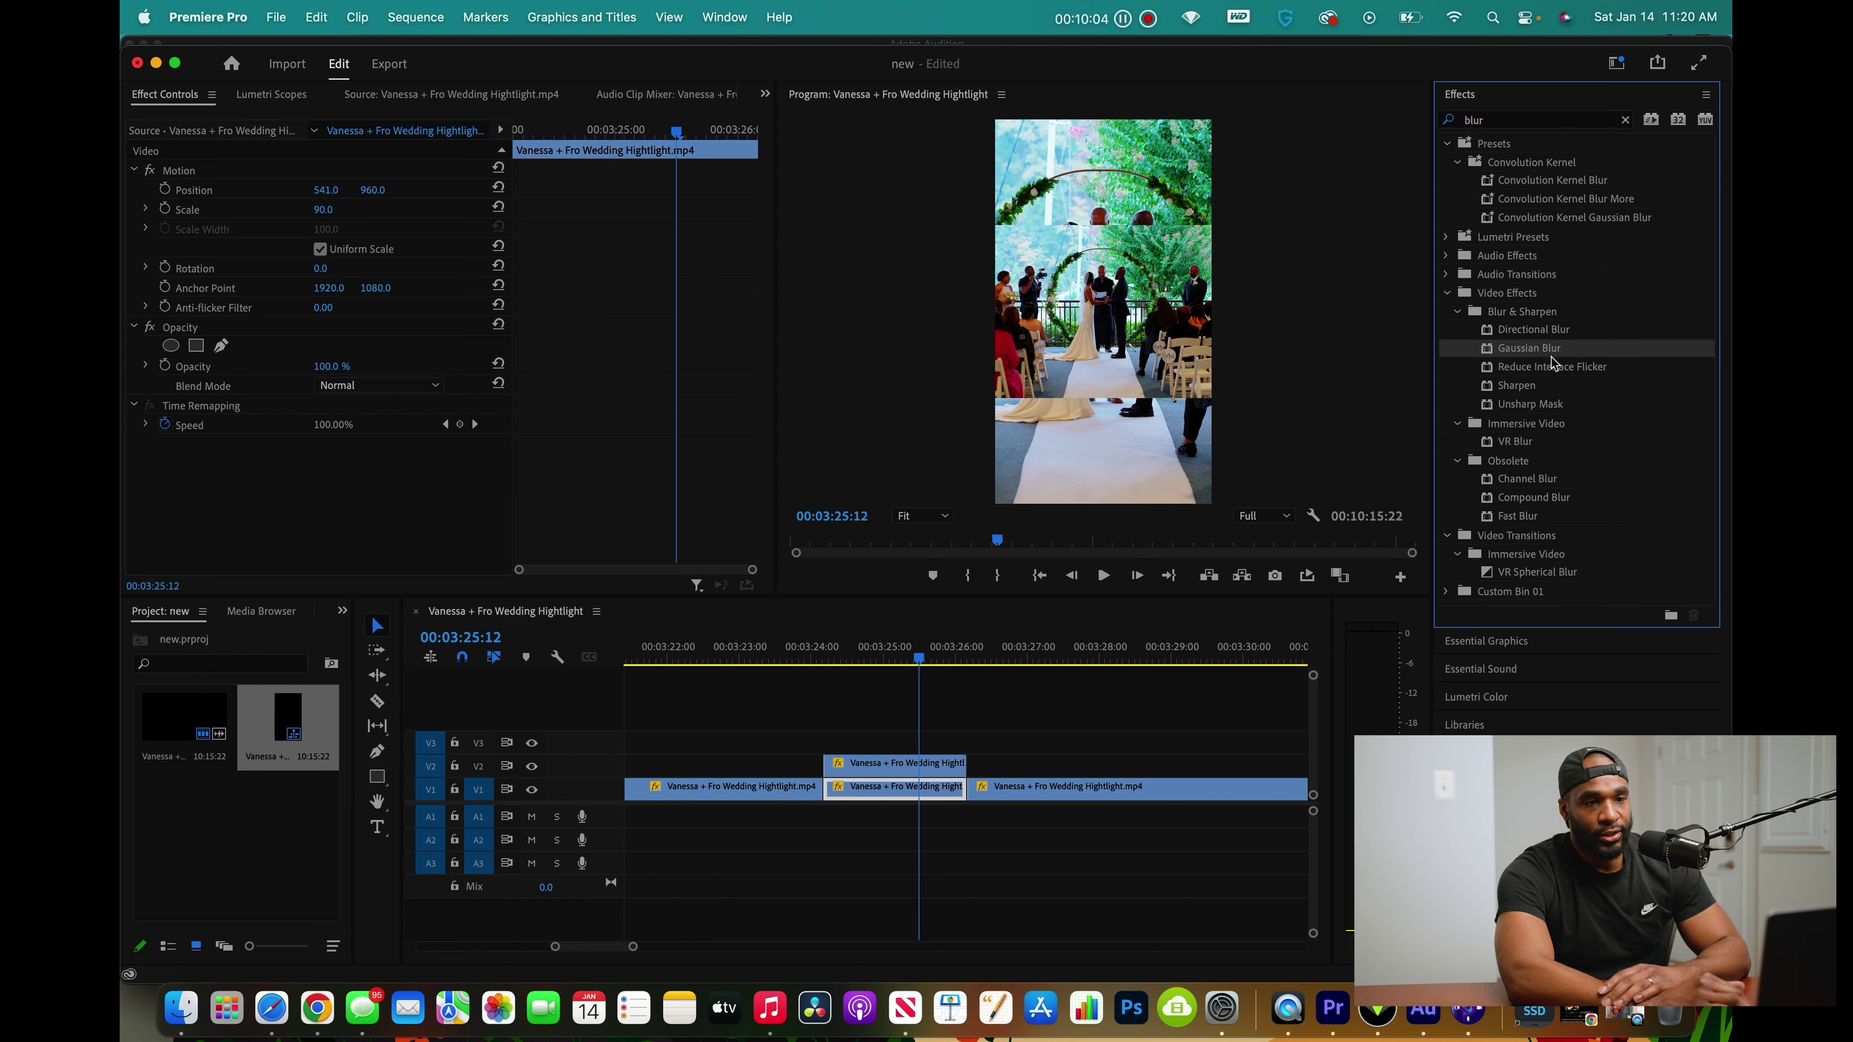
pyautogui.moveTo(1552, 363); pyautogui.dragTo(902, 789)
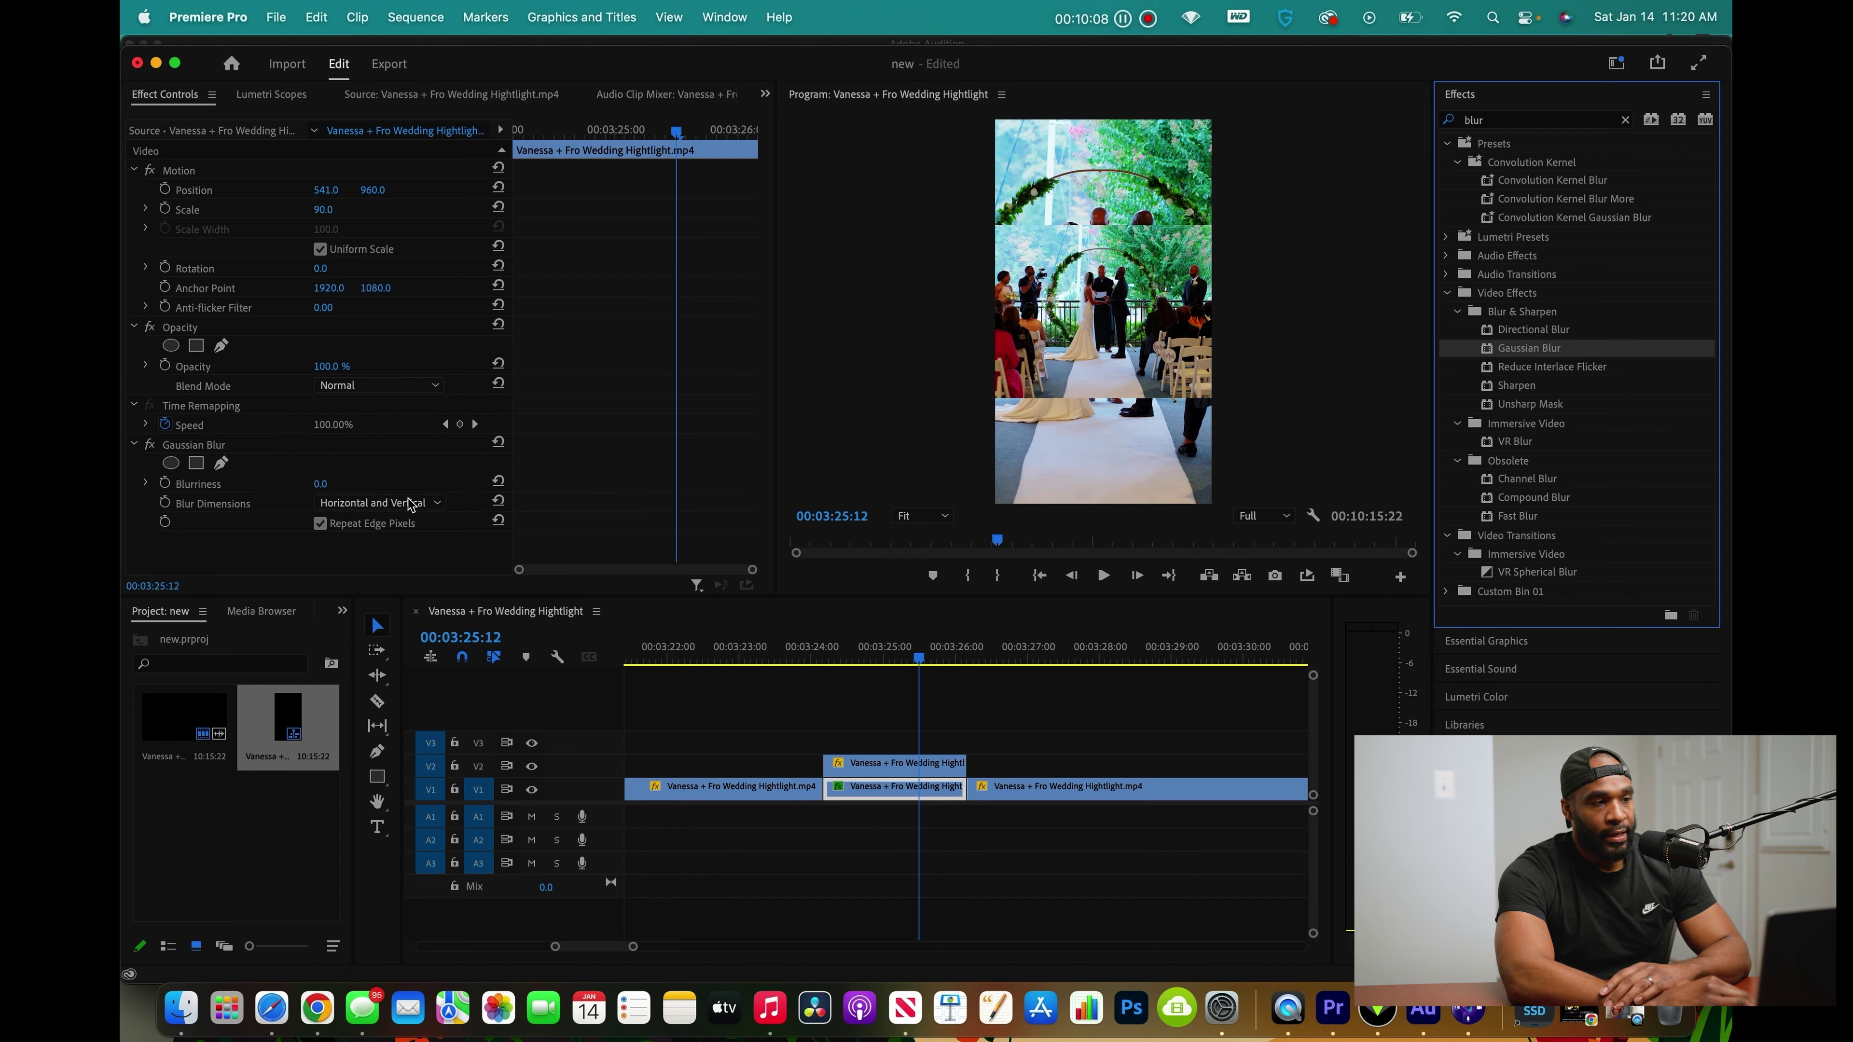
pyautogui.click(338, 480)
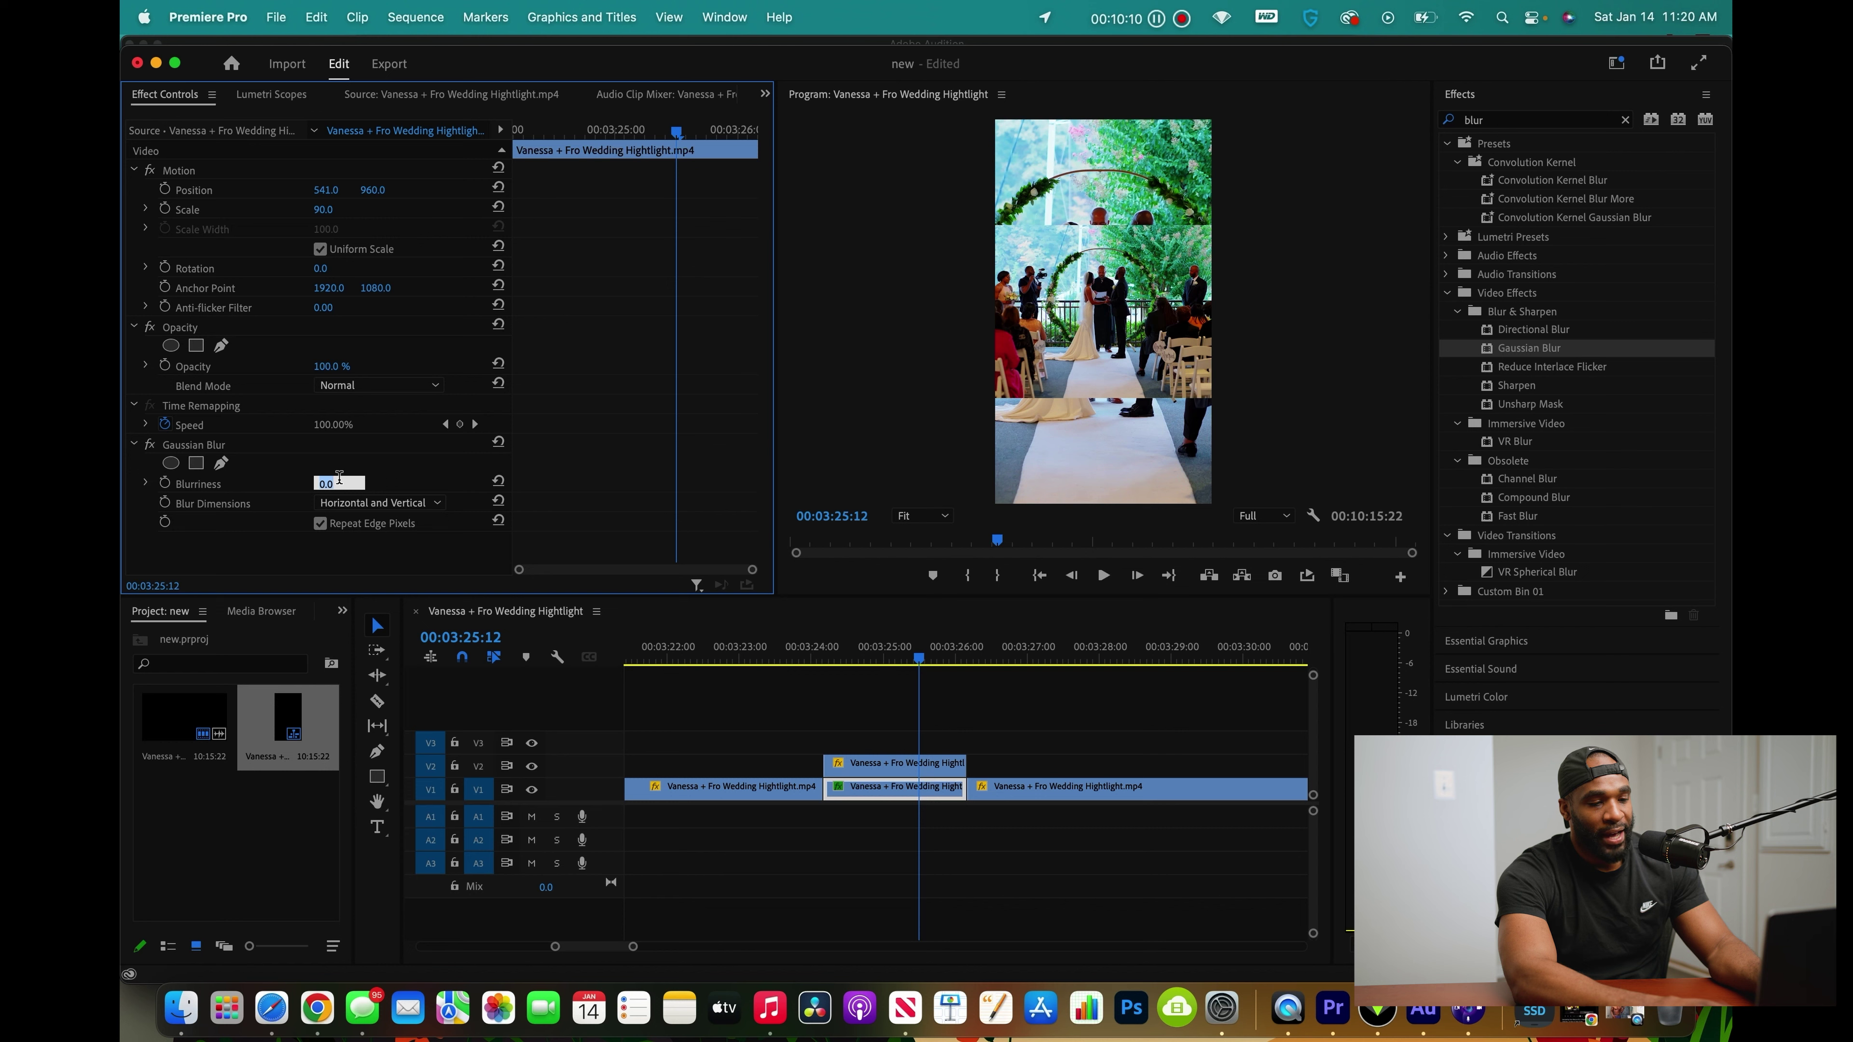
pyautogui.press('Return')
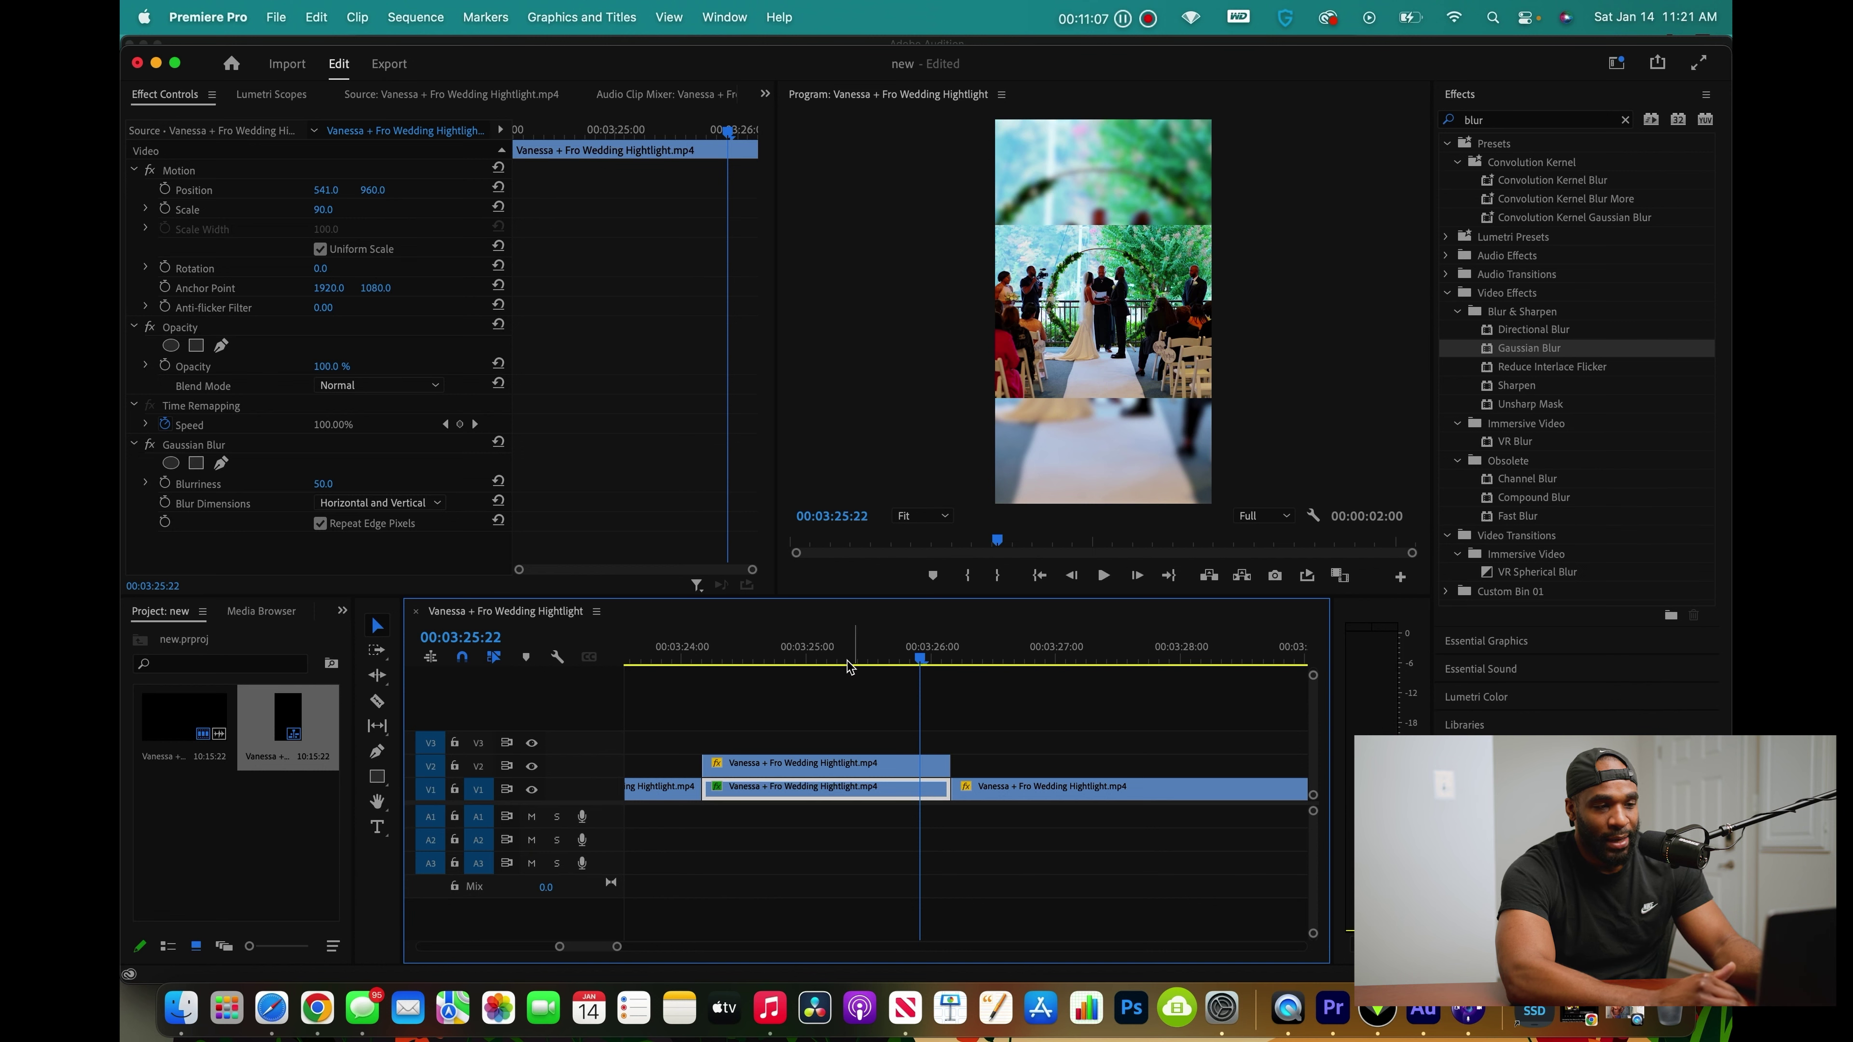
pyautogui.click(1040, 575)
pyautogui.moveTo(579, 661); pyautogui.dragTo(733, 659)
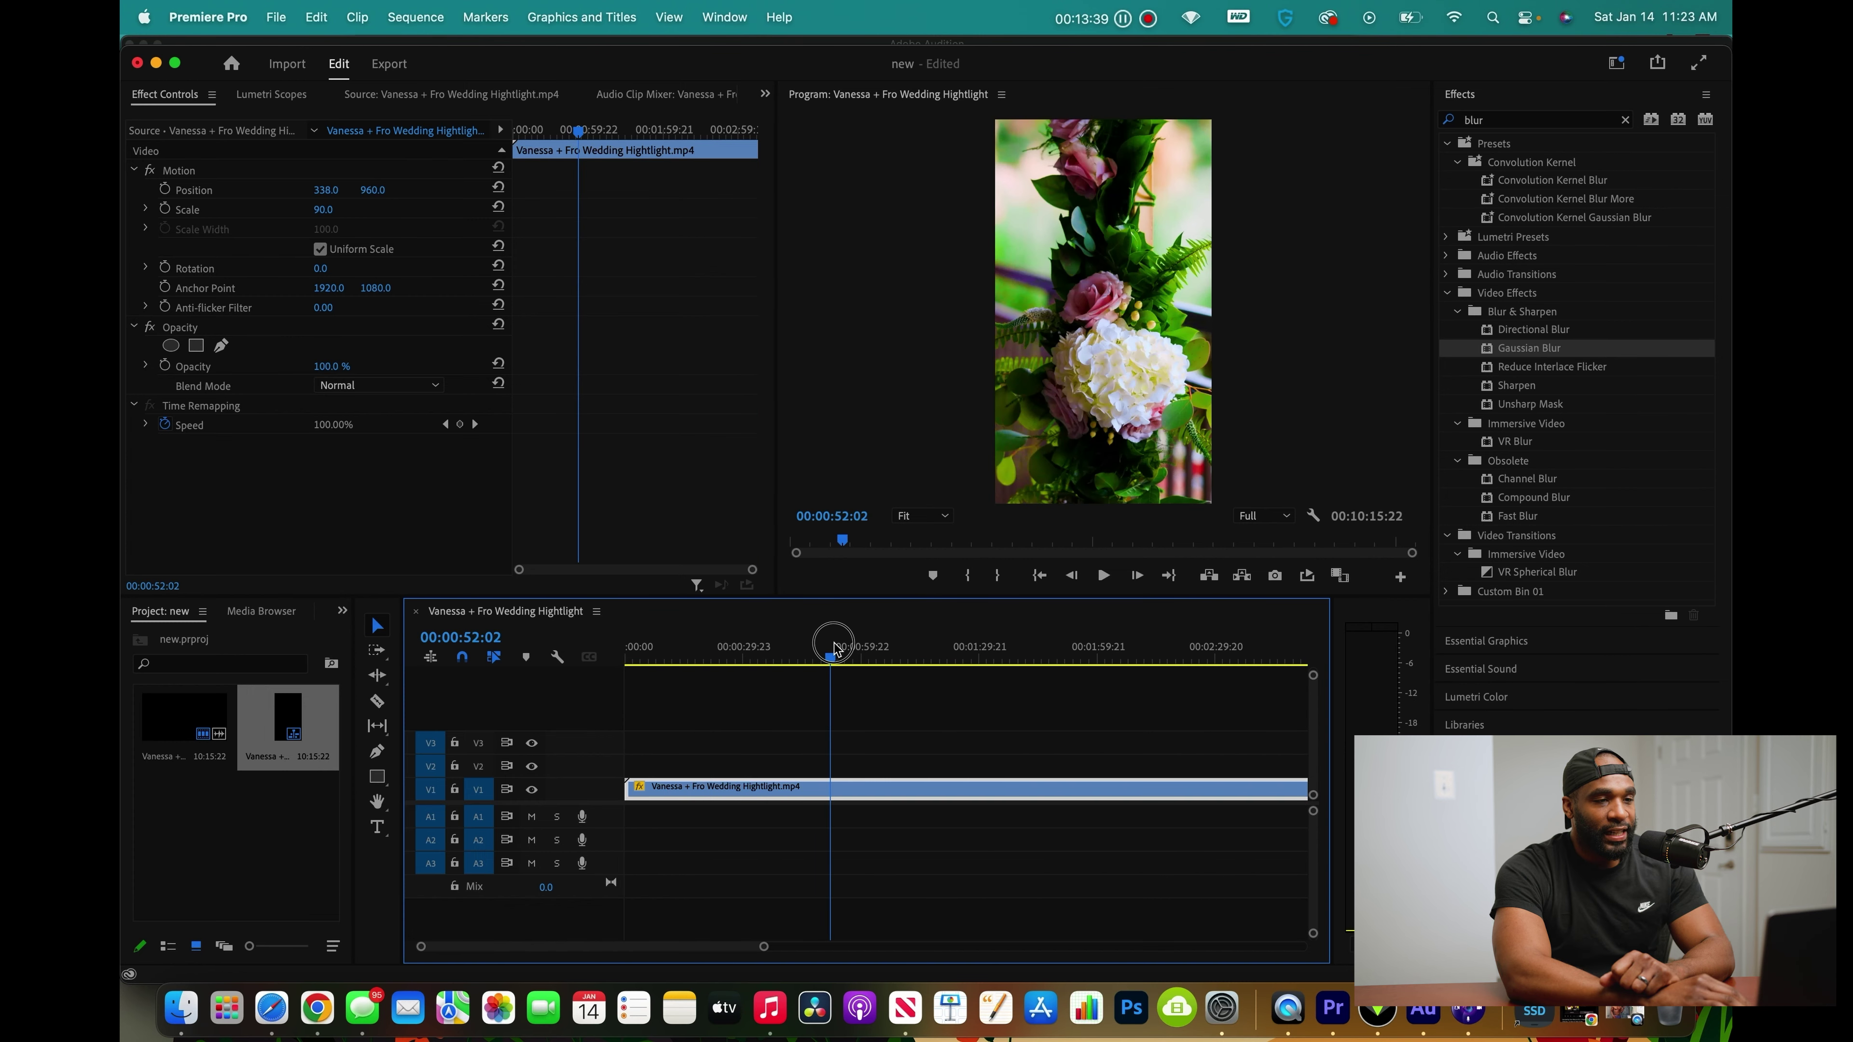
# Move the playhead to the Reserved sign shot at 00:00:51:10 and reduce the clip's Scale to 56
pyautogui.moveTo(831, 647); pyautogui.dragTo(837, 646)
pyautogui.click(837, 646)
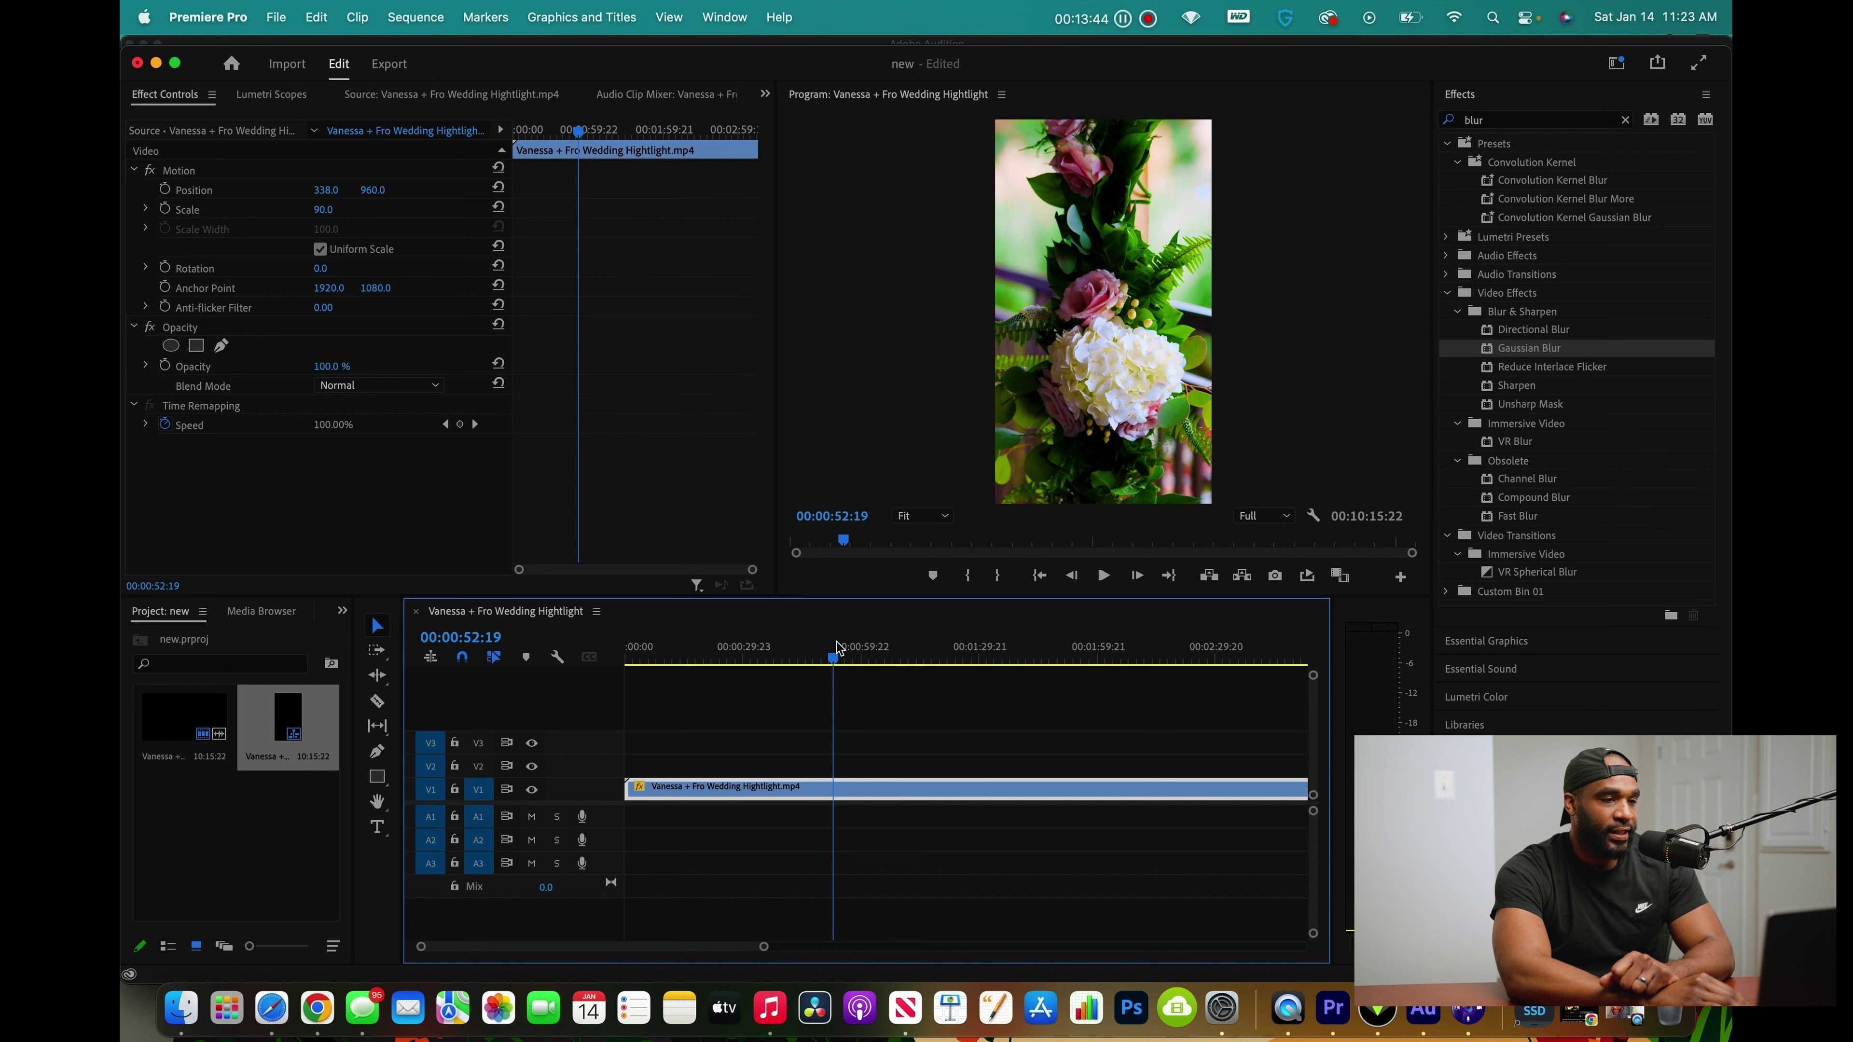
pyautogui.click(838, 647)
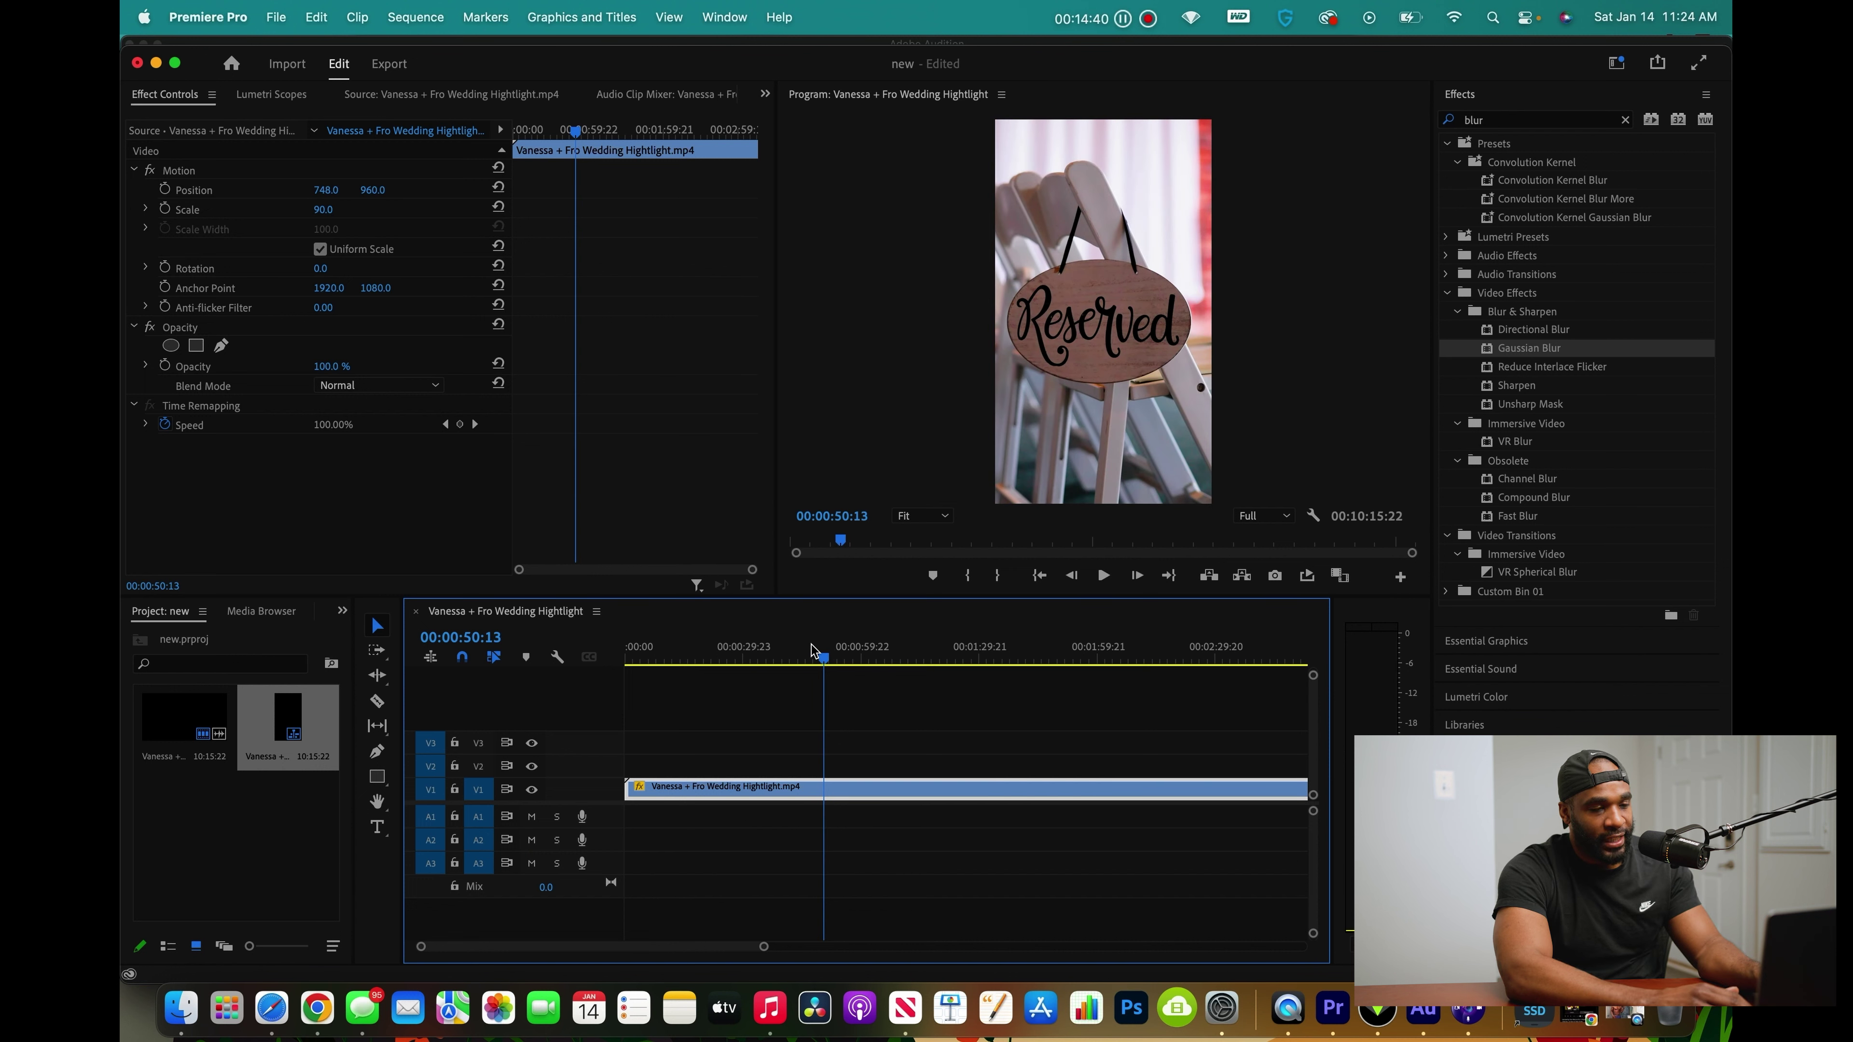
pyautogui.press('space')
pyautogui.press('space')
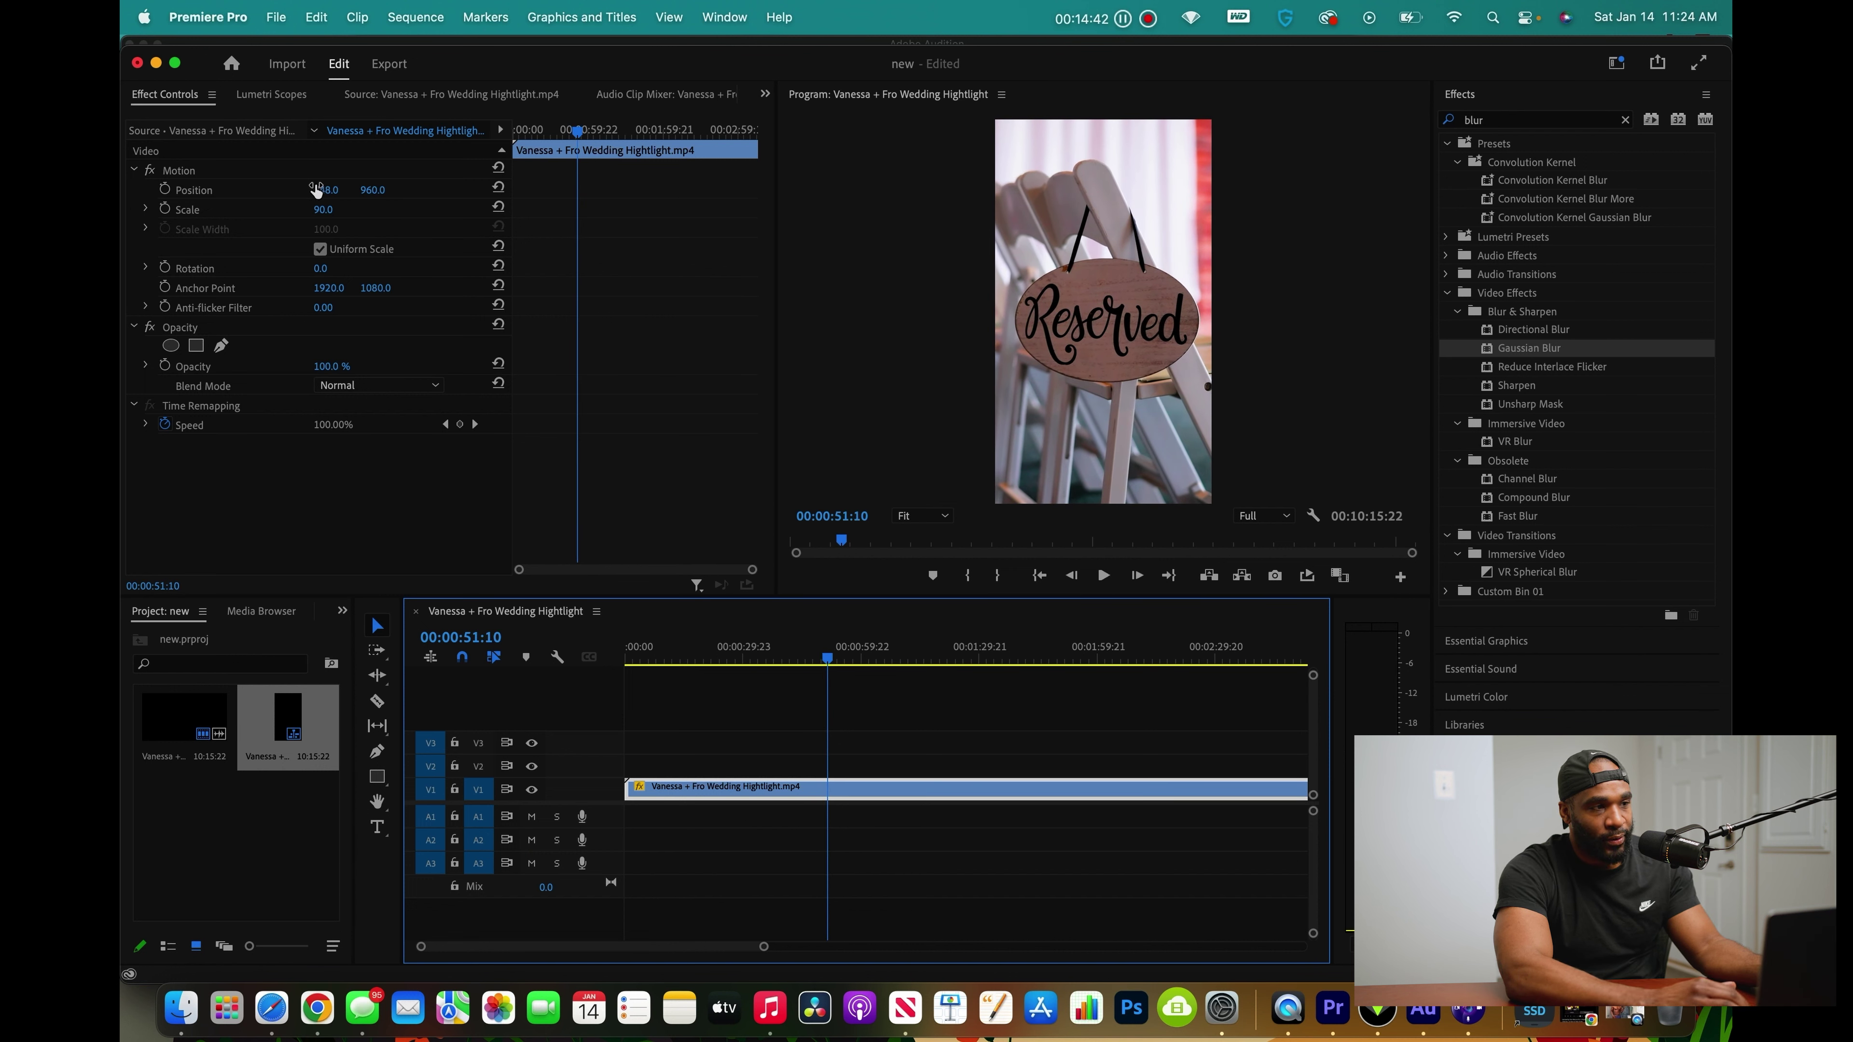
pyautogui.moveTo(327, 211)
pyautogui.mouseDown()
pyautogui.moveTo(300, 210)
pyautogui.moveTo(341, 211)
pyautogui.mouseUp()
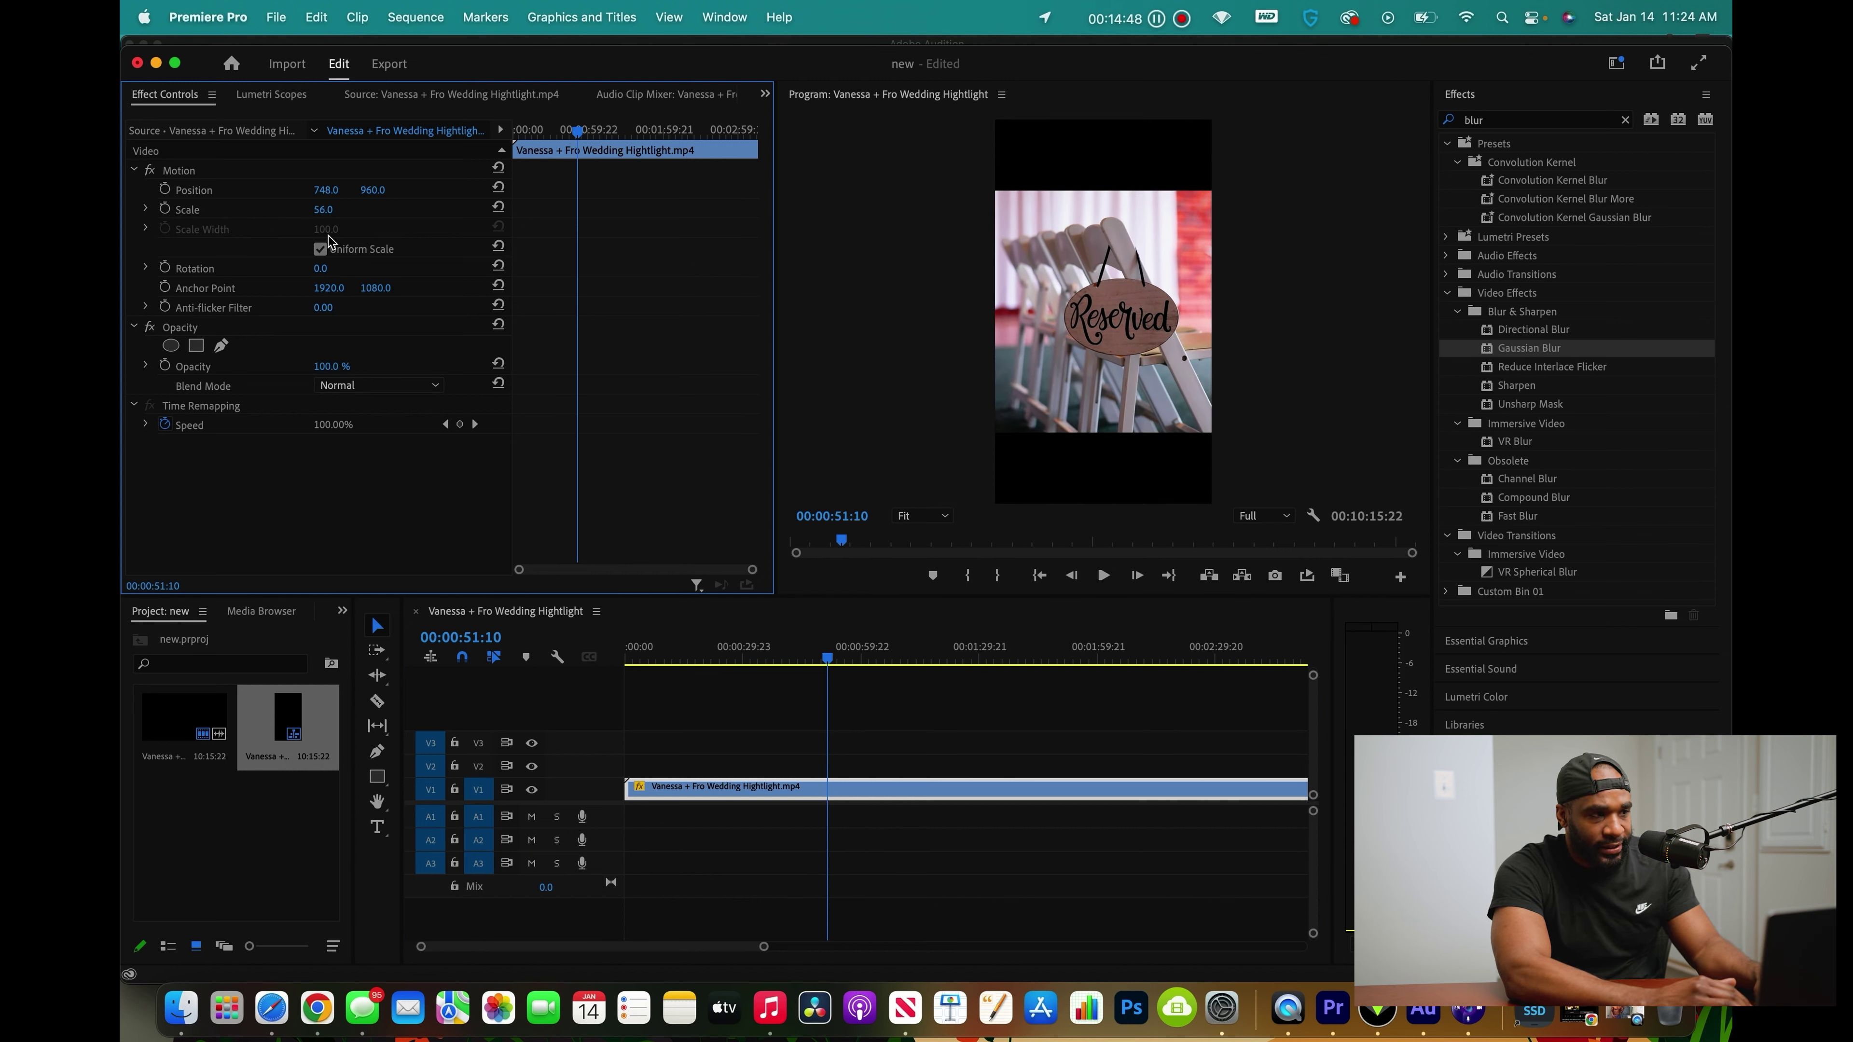
# Cut the clip at 00:00:51:10 and 00:00:51:20 to isolate the end of the Reserved sign shot
pyautogui.press('c')
pyautogui.click(827, 786)
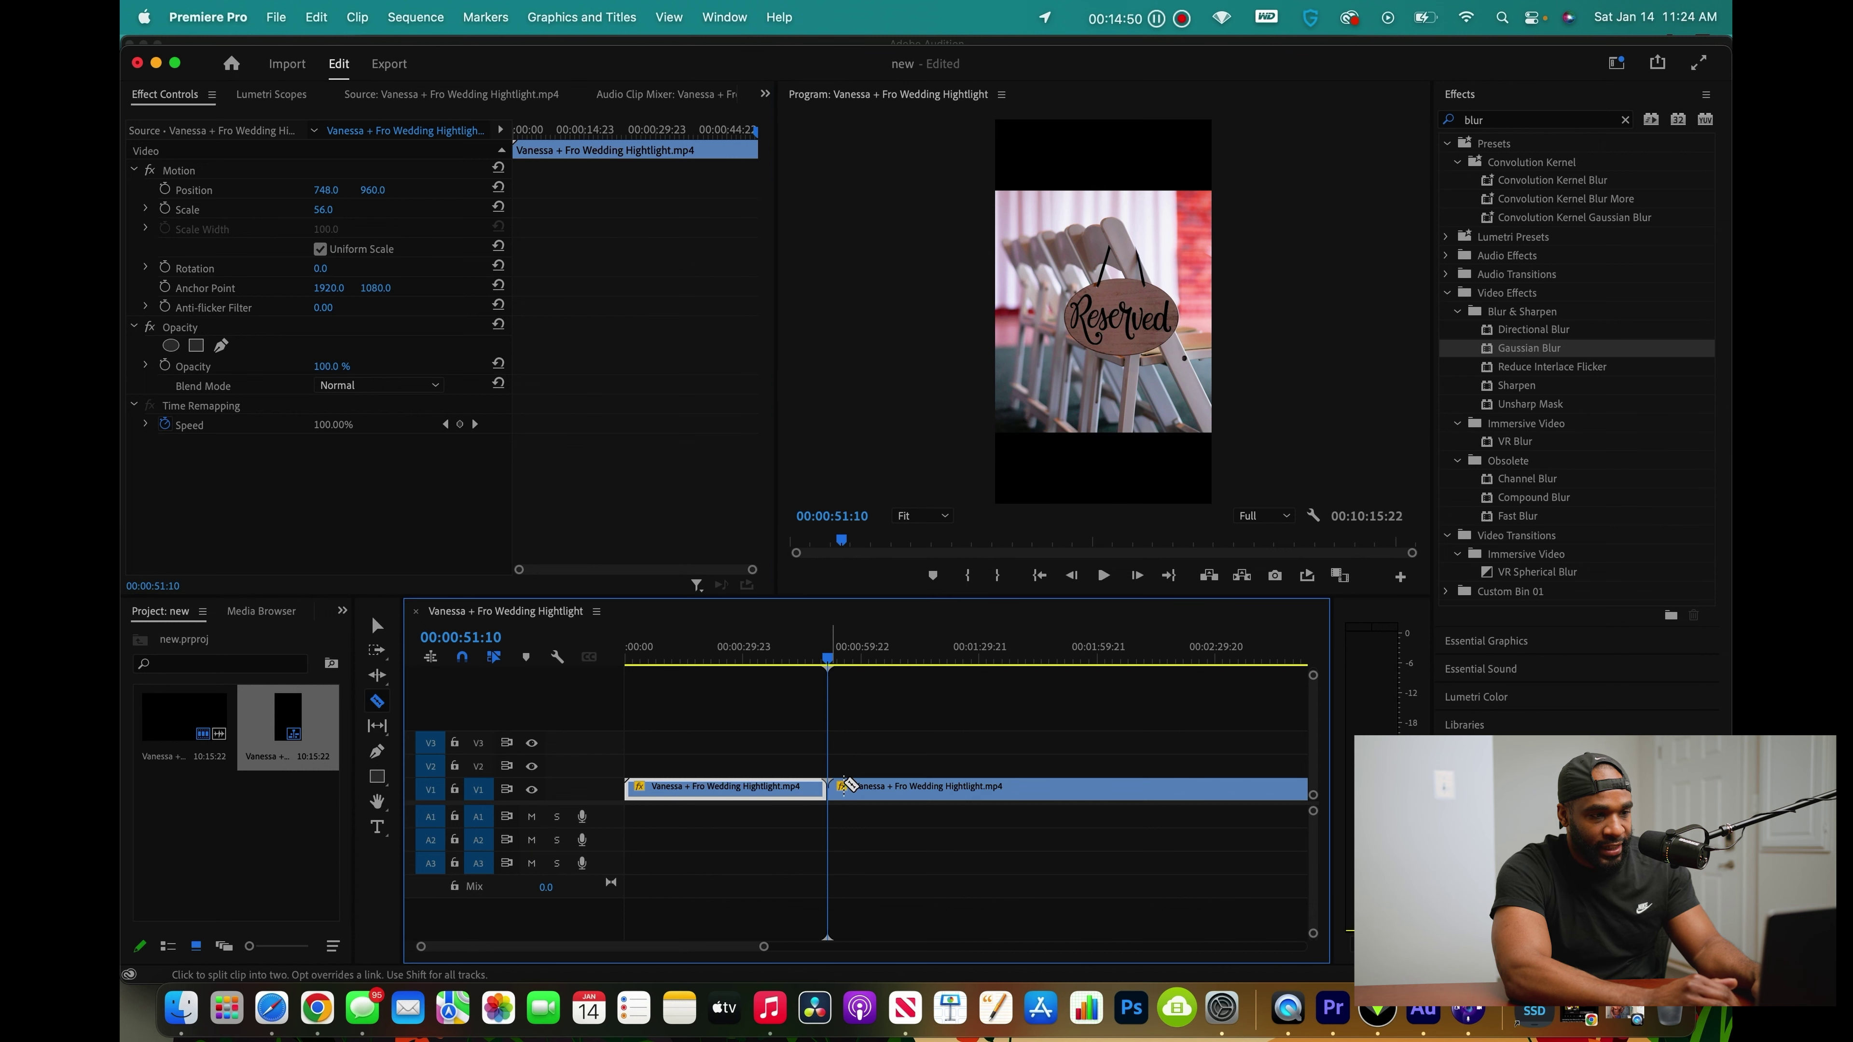
pyautogui.press('space')
pyautogui.press('space')
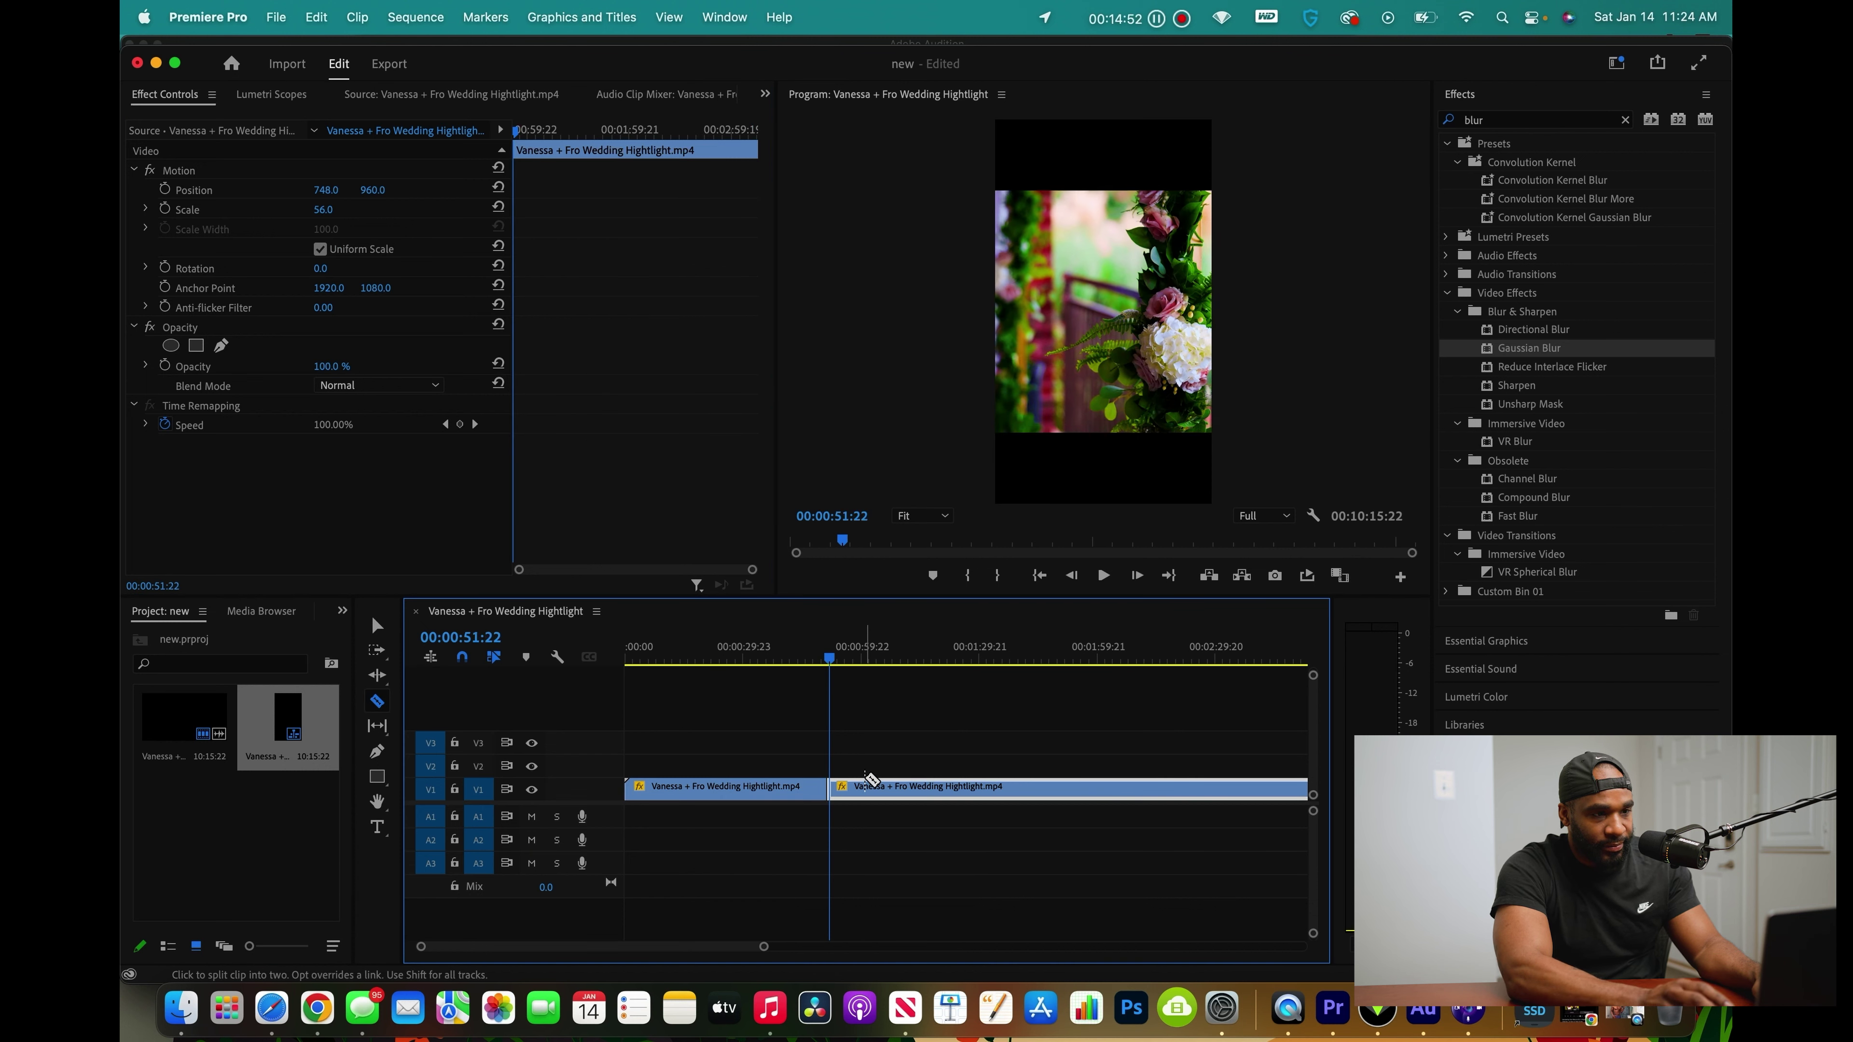
pyautogui.moveTo(762, 946); pyautogui.dragTo(523, 947)
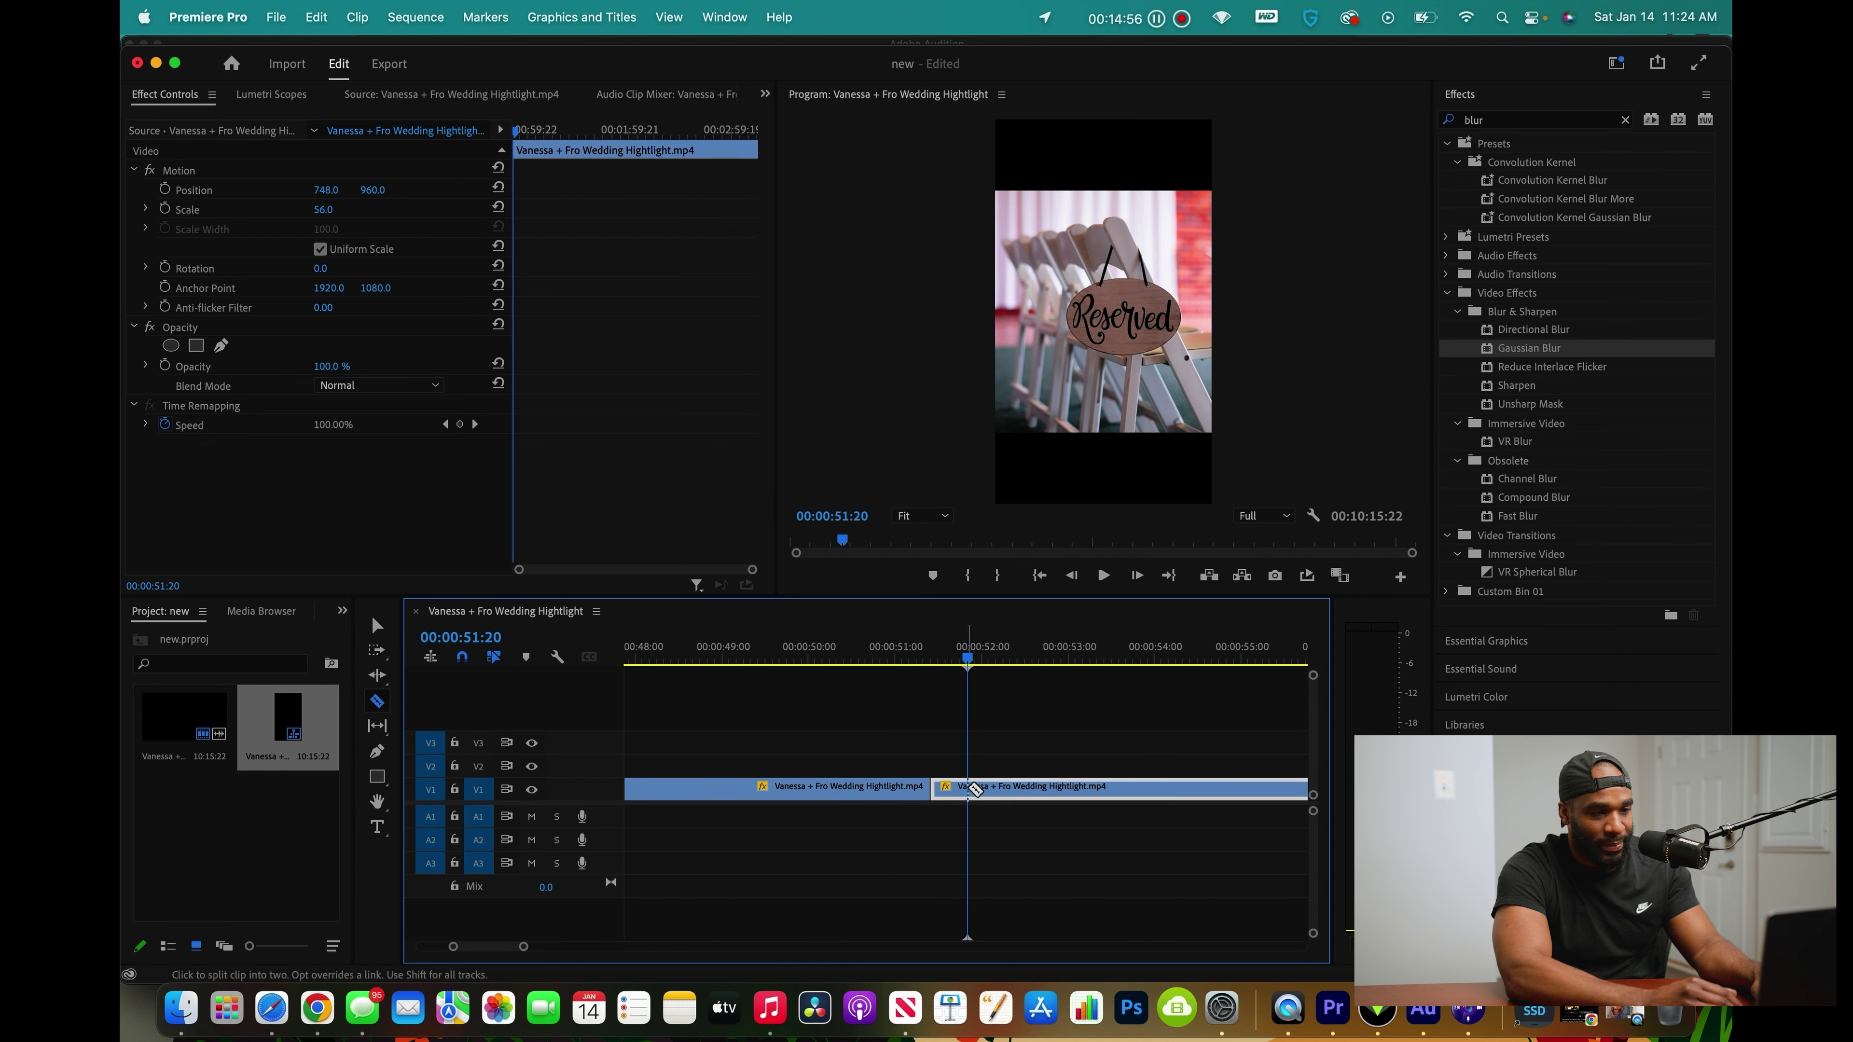
pyautogui.click(969, 787)
pyautogui.press('v')
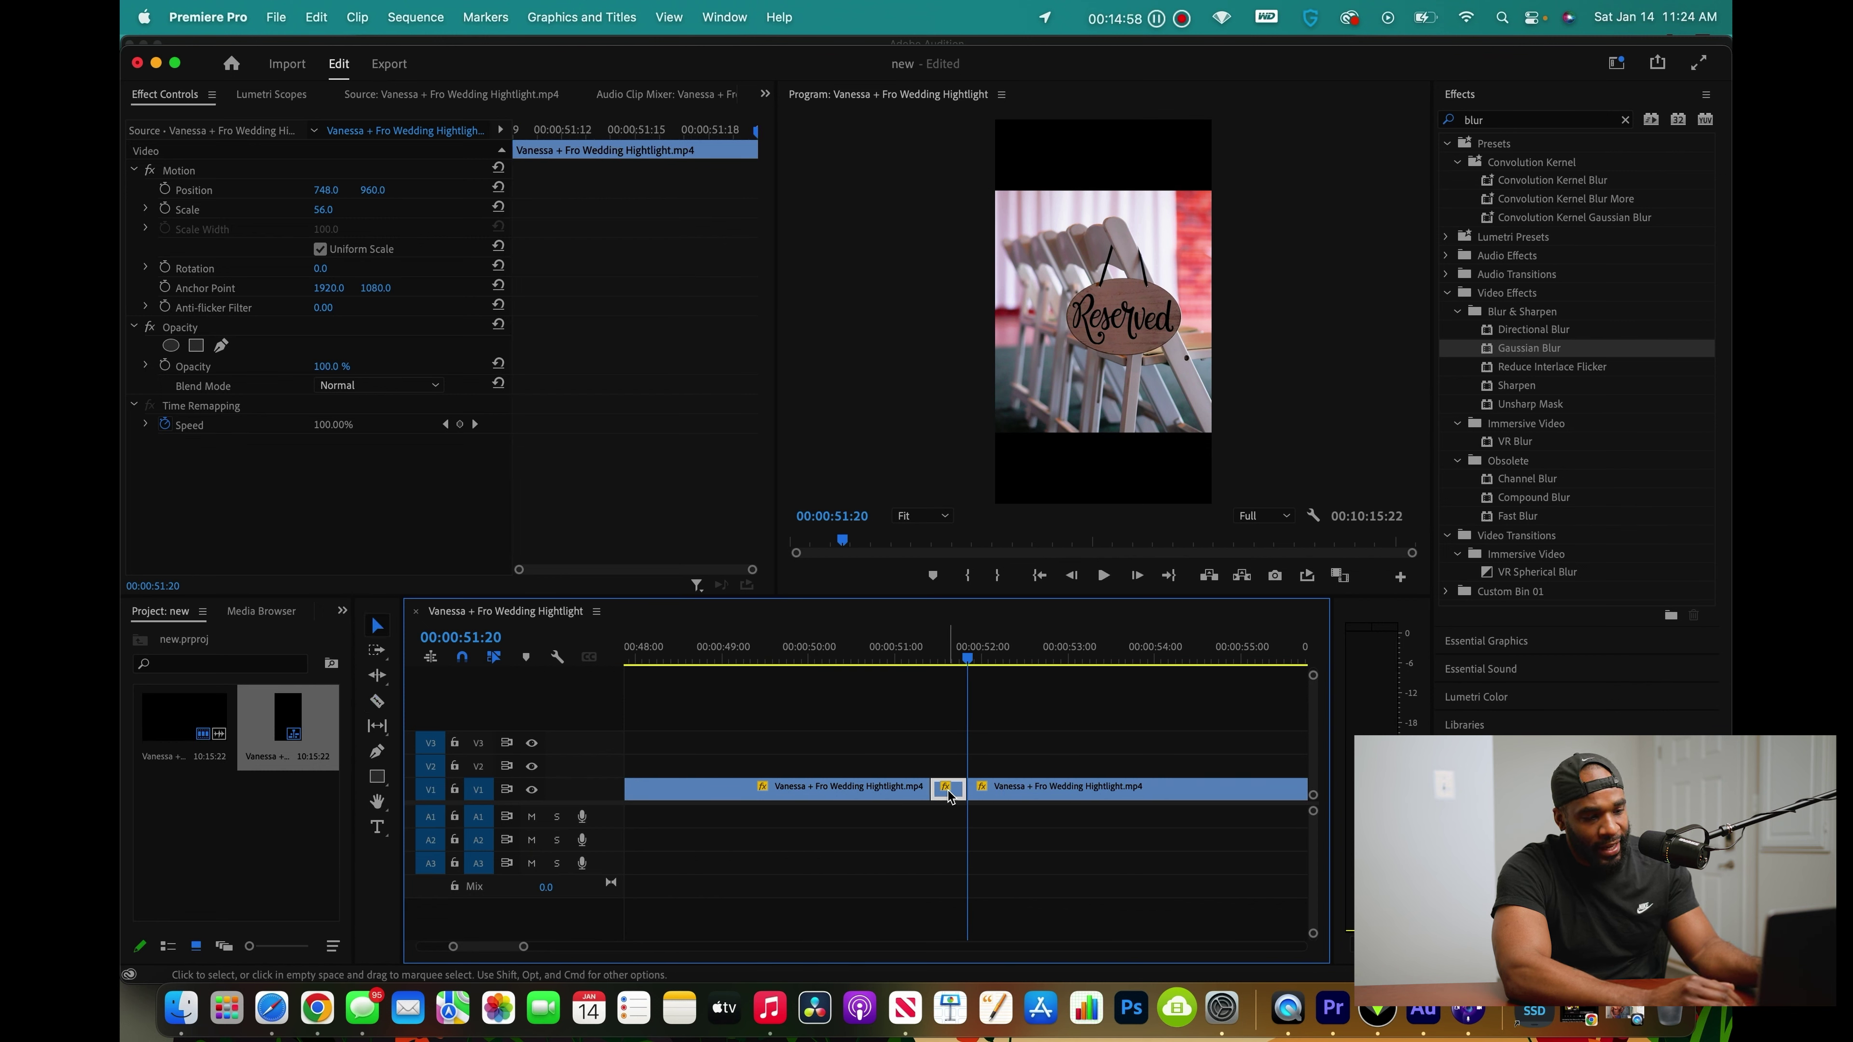
# Duplicate the Reserved sign segment onto track V2 and set the V1 copy's Scale to 120
pyautogui.moveTo(948, 795); pyautogui.dragTo(948, 765)
pyautogui.click(948, 803)
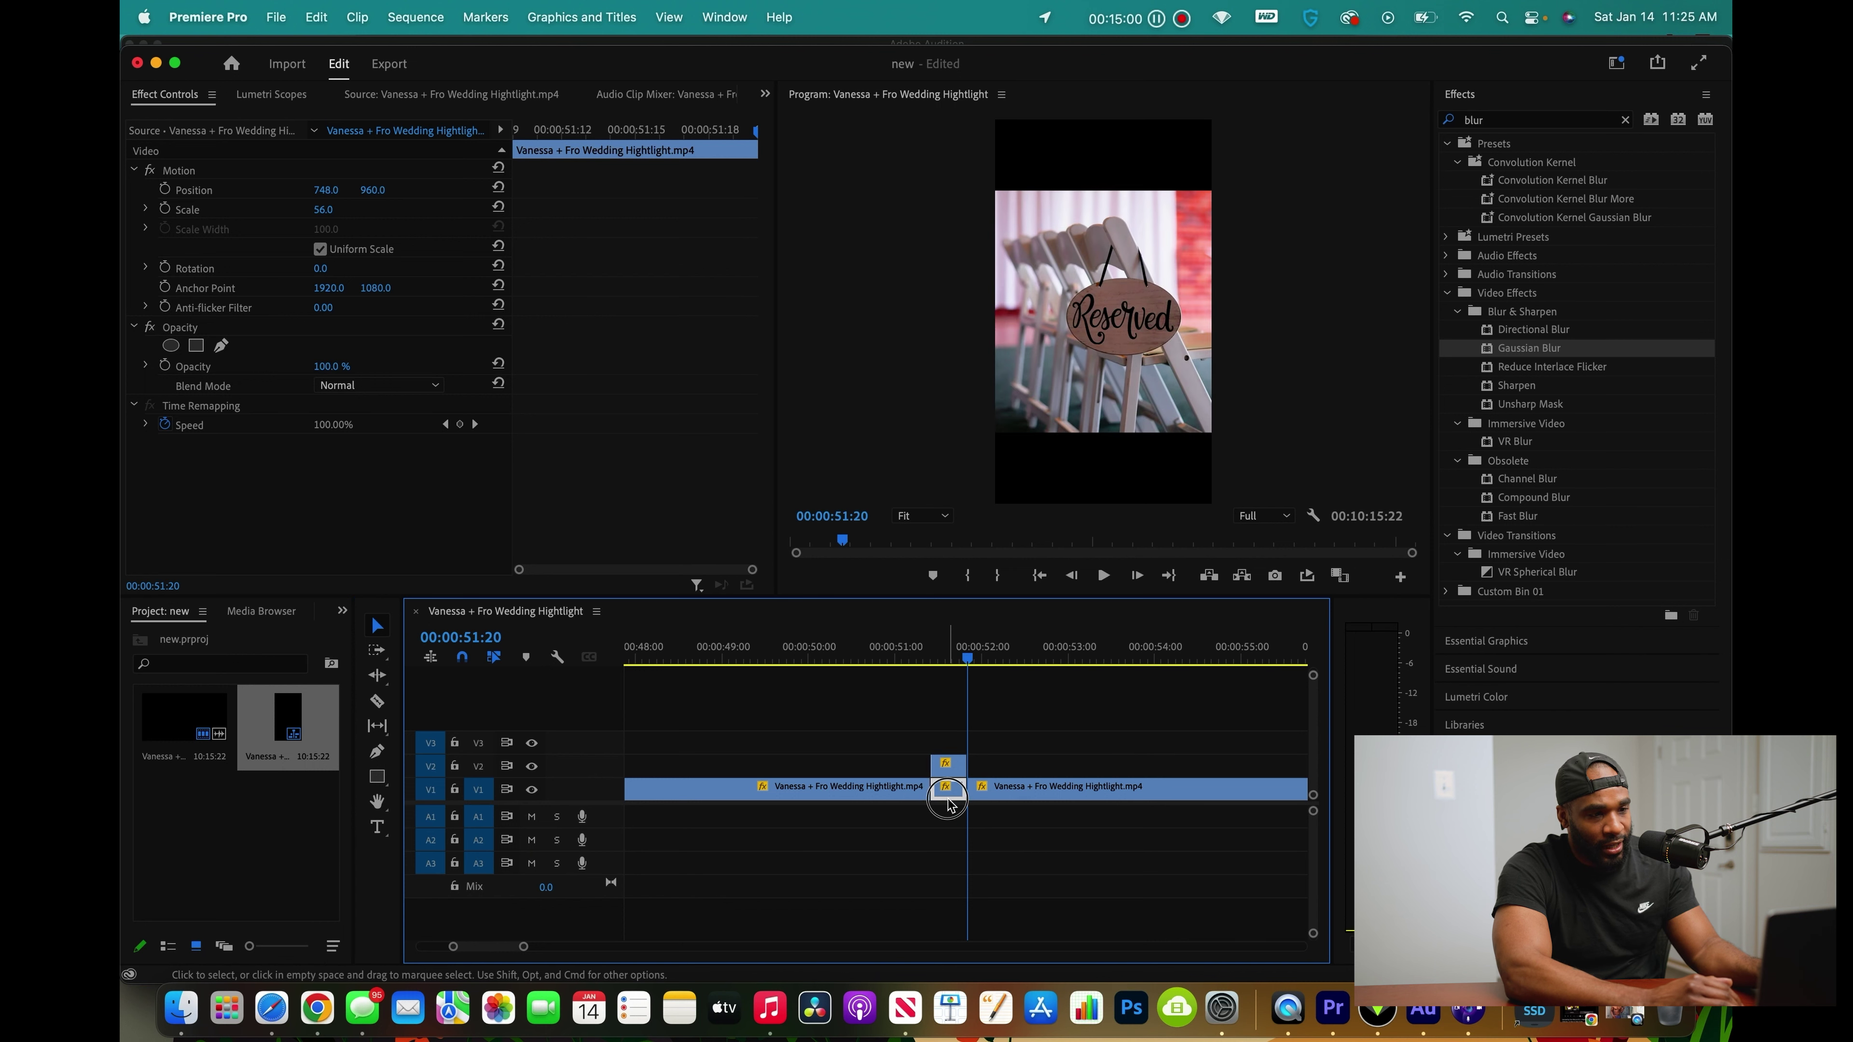
pyautogui.moveTo(323, 209); pyautogui.dragTo(349, 209)
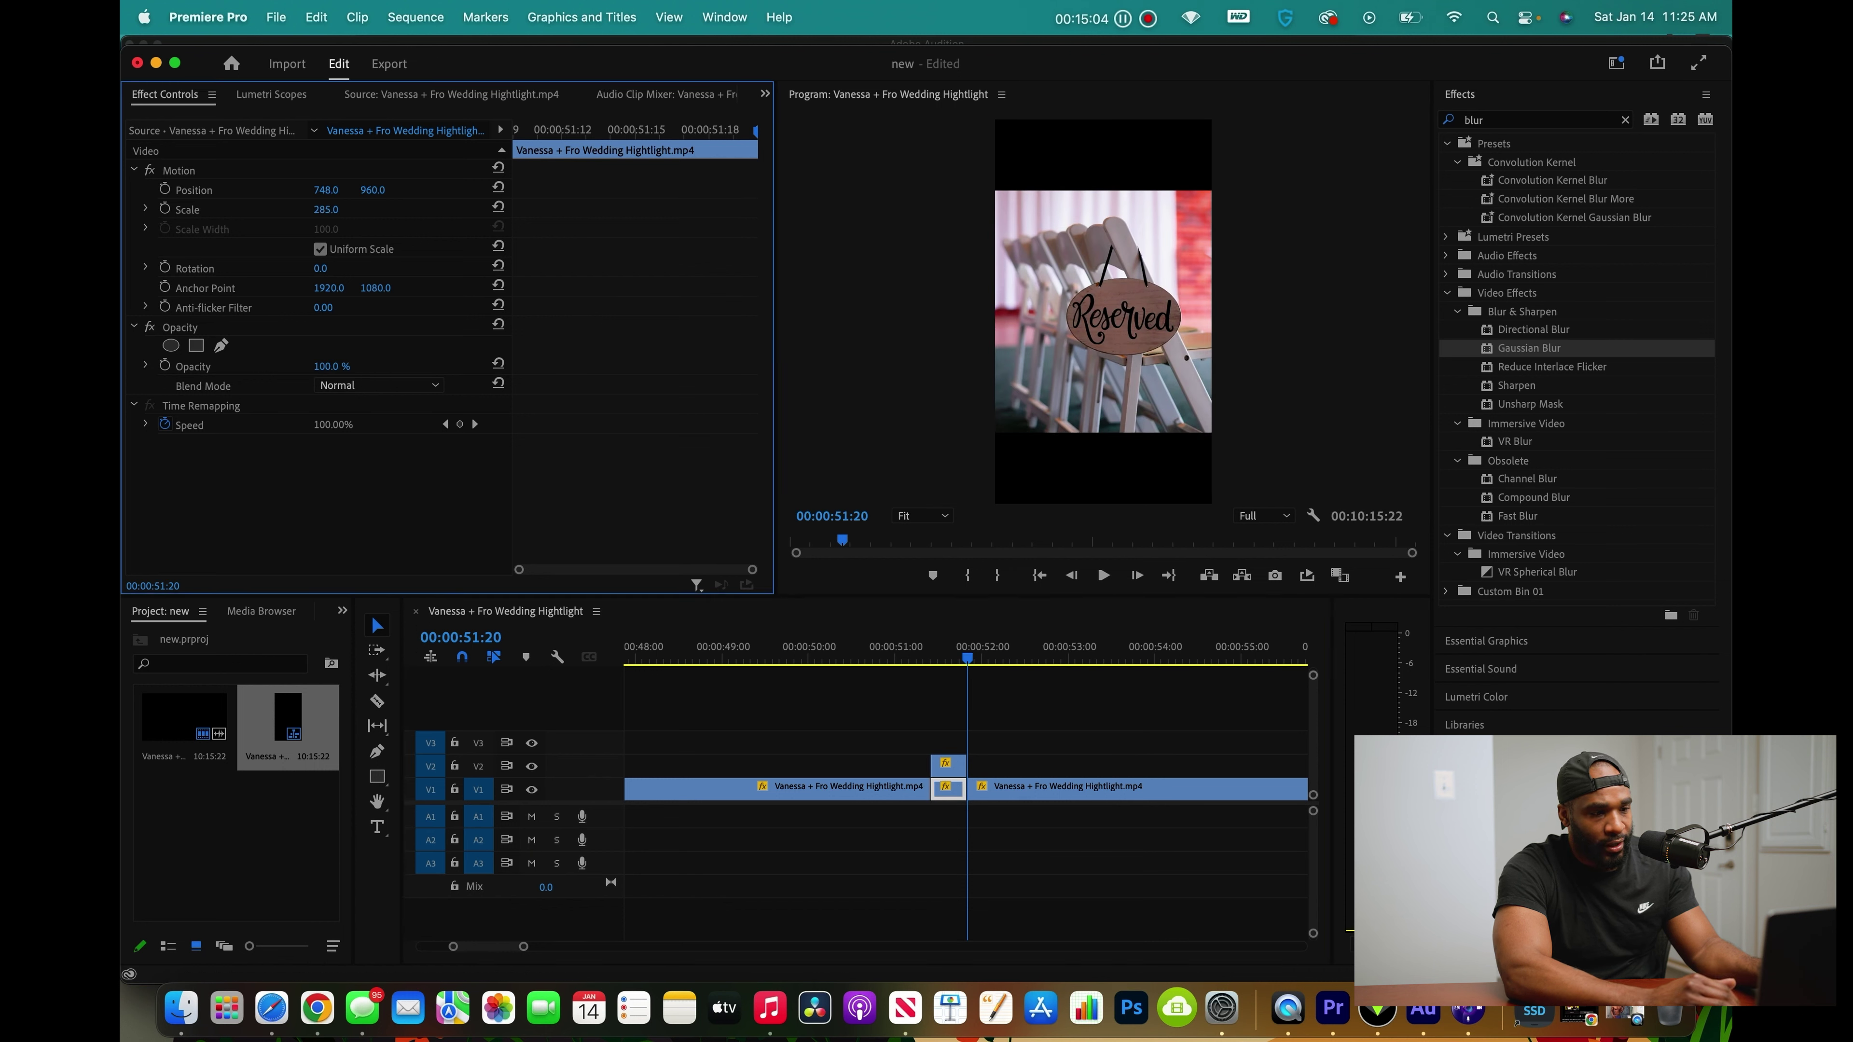
pyautogui.moveTo(967, 654); pyautogui.dragTo(941, 652)
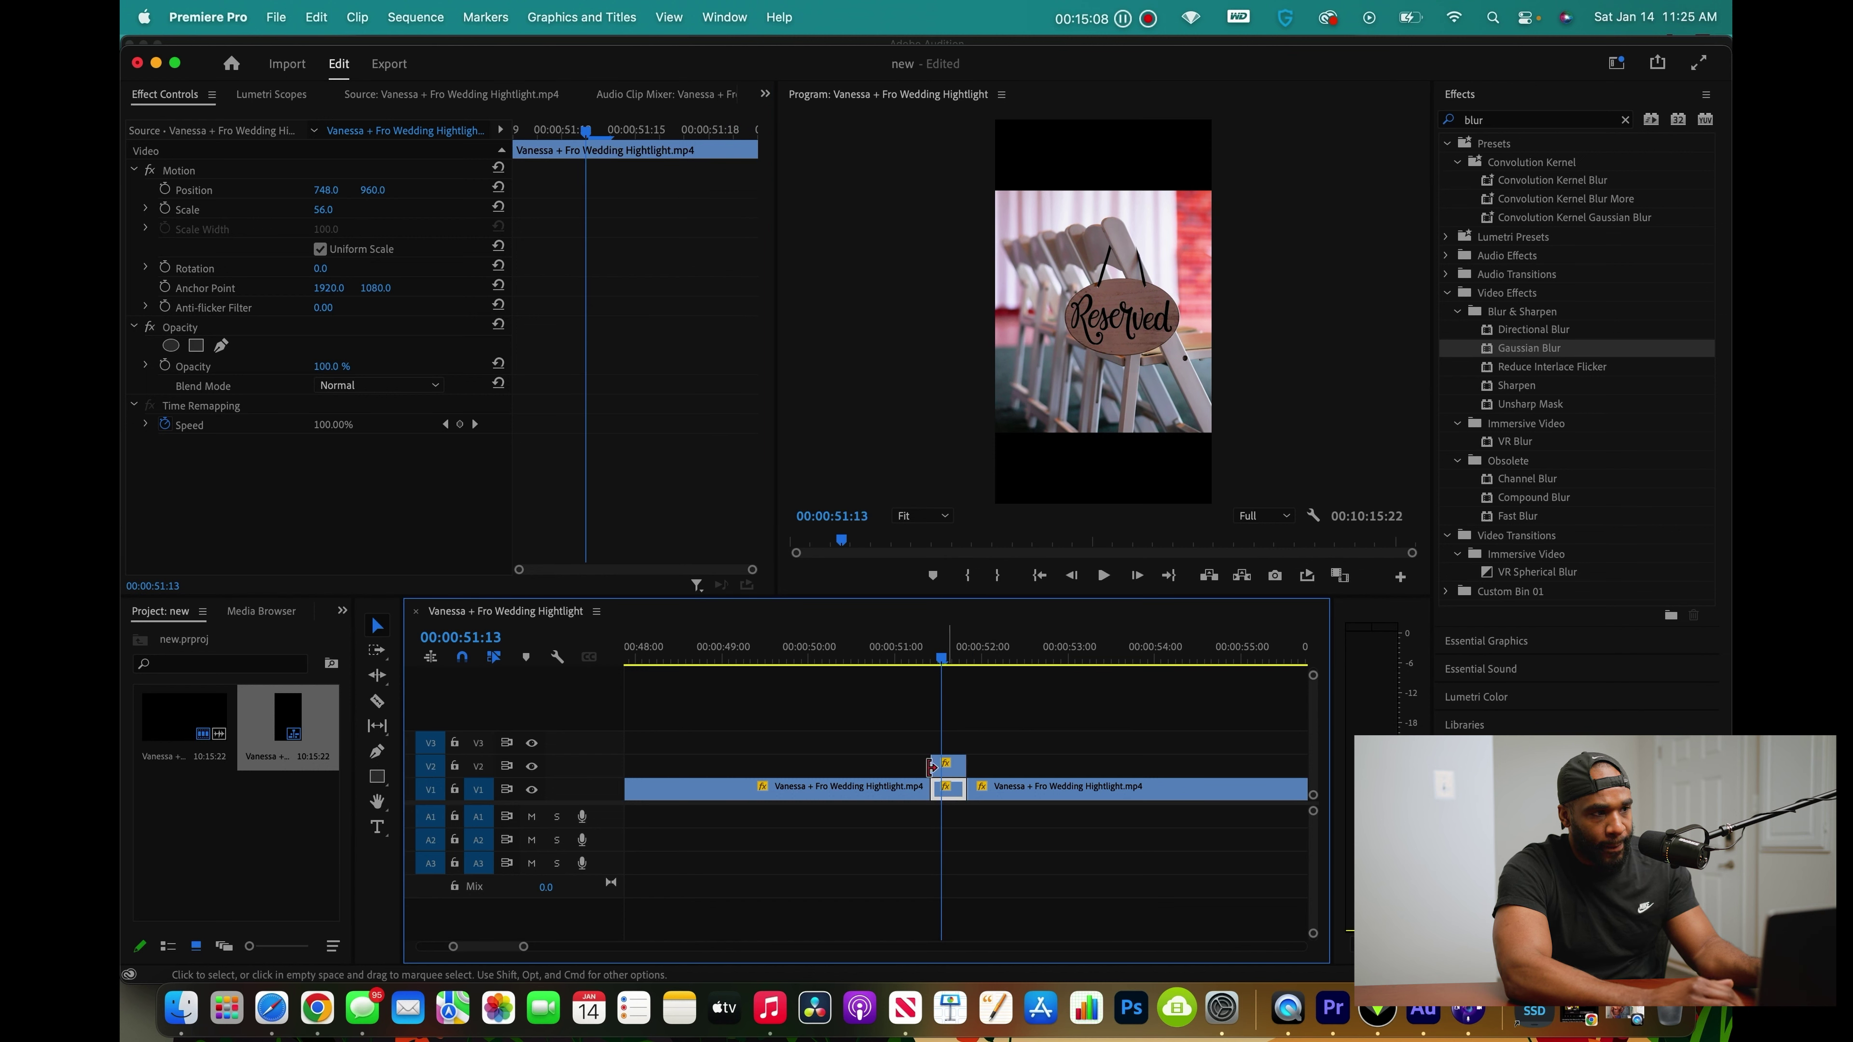
pyautogui.moveTo(323, 209)
pyautogui.mouseDown()
pyautogui.moveTo(373, 209)
pyautogui.moveTo(340, 210)
pyautogui.mouseUp()
# Apply Gaussian Blur to the V1 copy of the Reserved sign segment with Blurriness at about 84
pyautogui.moveTo(1529, 348); pyautogui.dragTo(947, 790)
pyautogui.moveTo(337, 484); pyautogui.dragTo(340, 486)
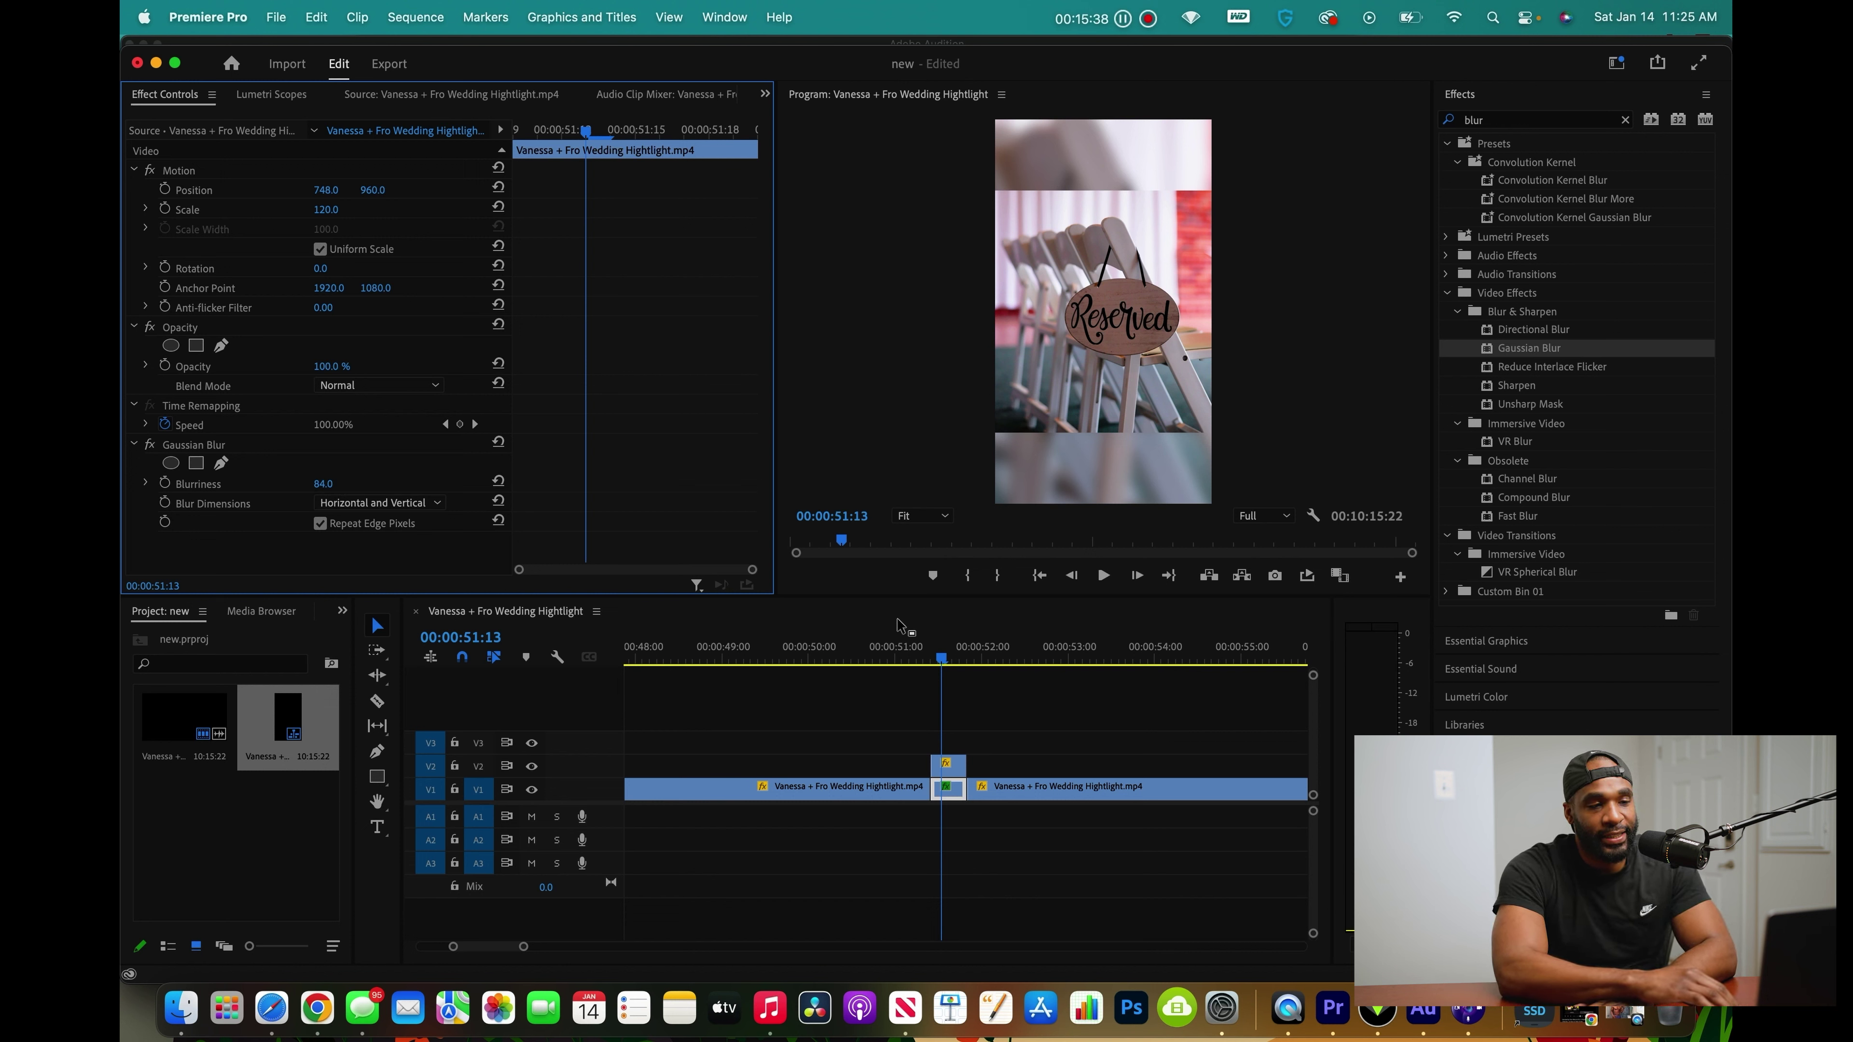
pyautogui.click(928, 650)
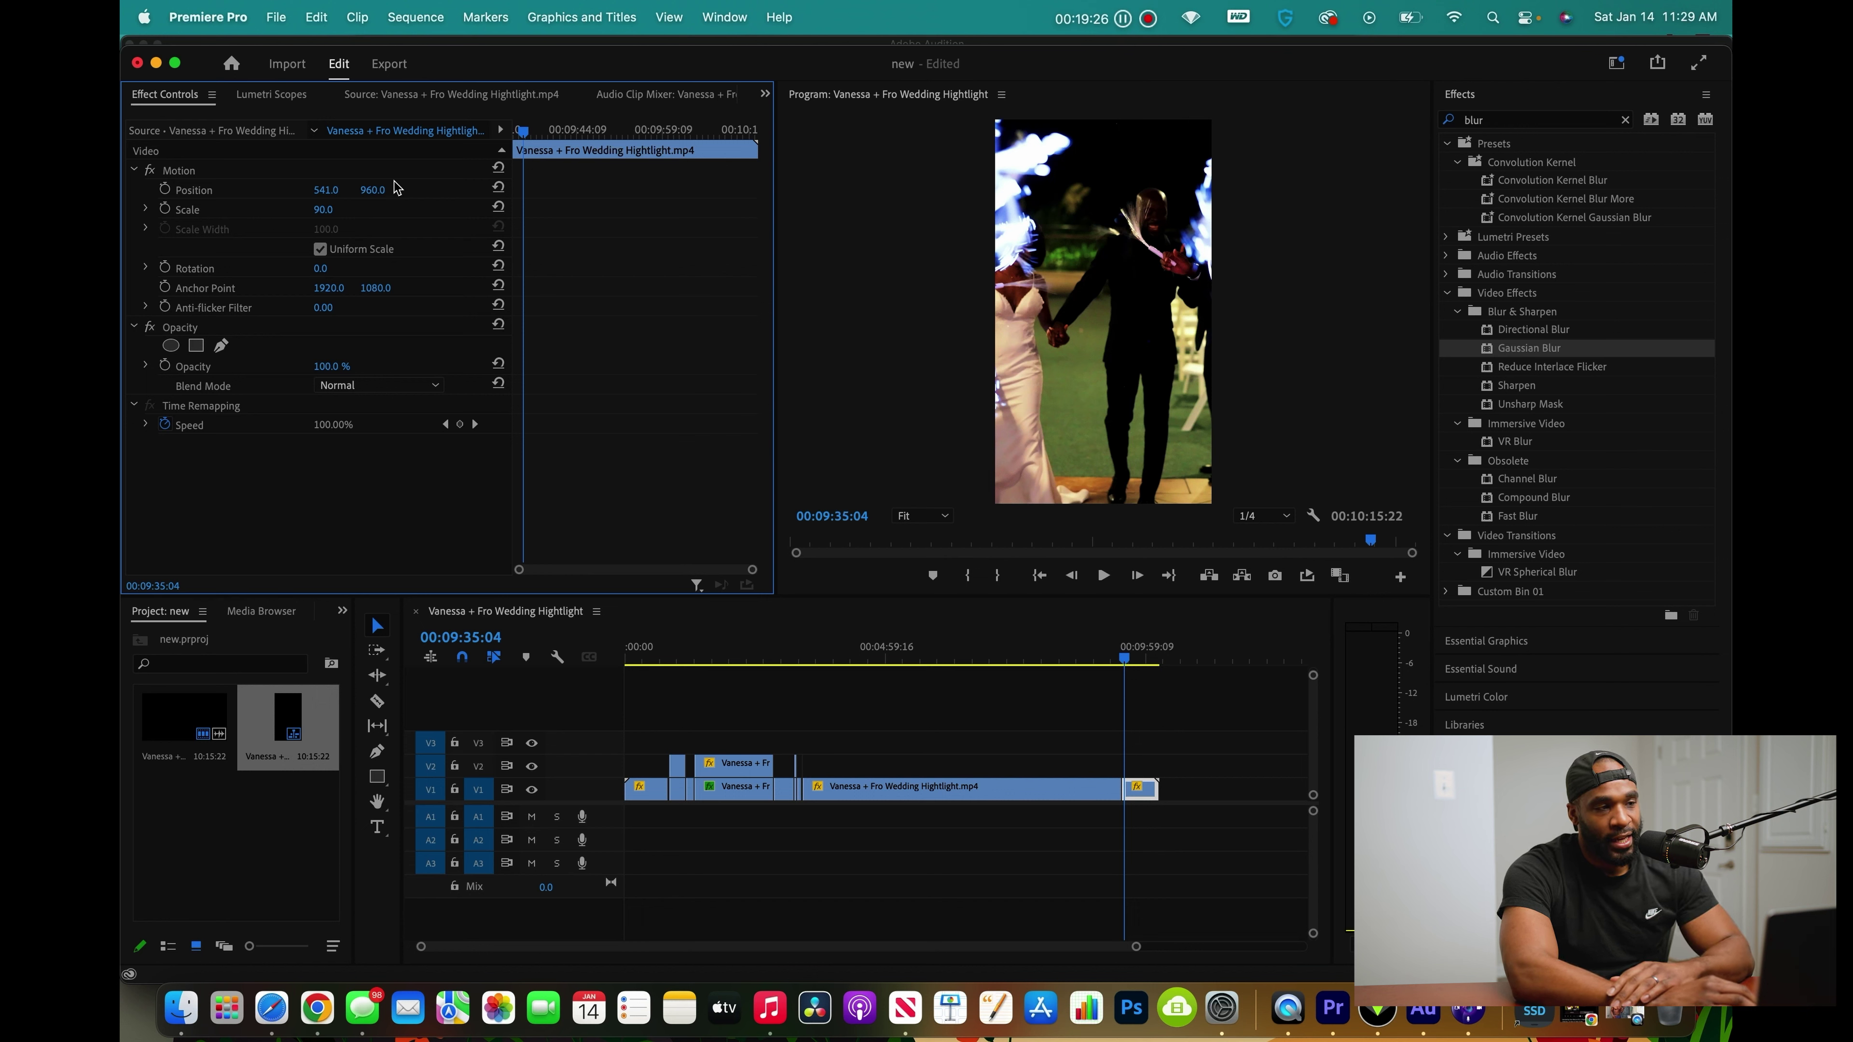
# Set the final sparkler segment's Scale to 50 and duplicate it onto track V2
pyautogui.moveTo(323, 210)
pyautogui.mouseDown()
pyautogui.moveTo(271, 209)
pyautogui.moveTo(294, 209)
pyautogui.mouseUp()
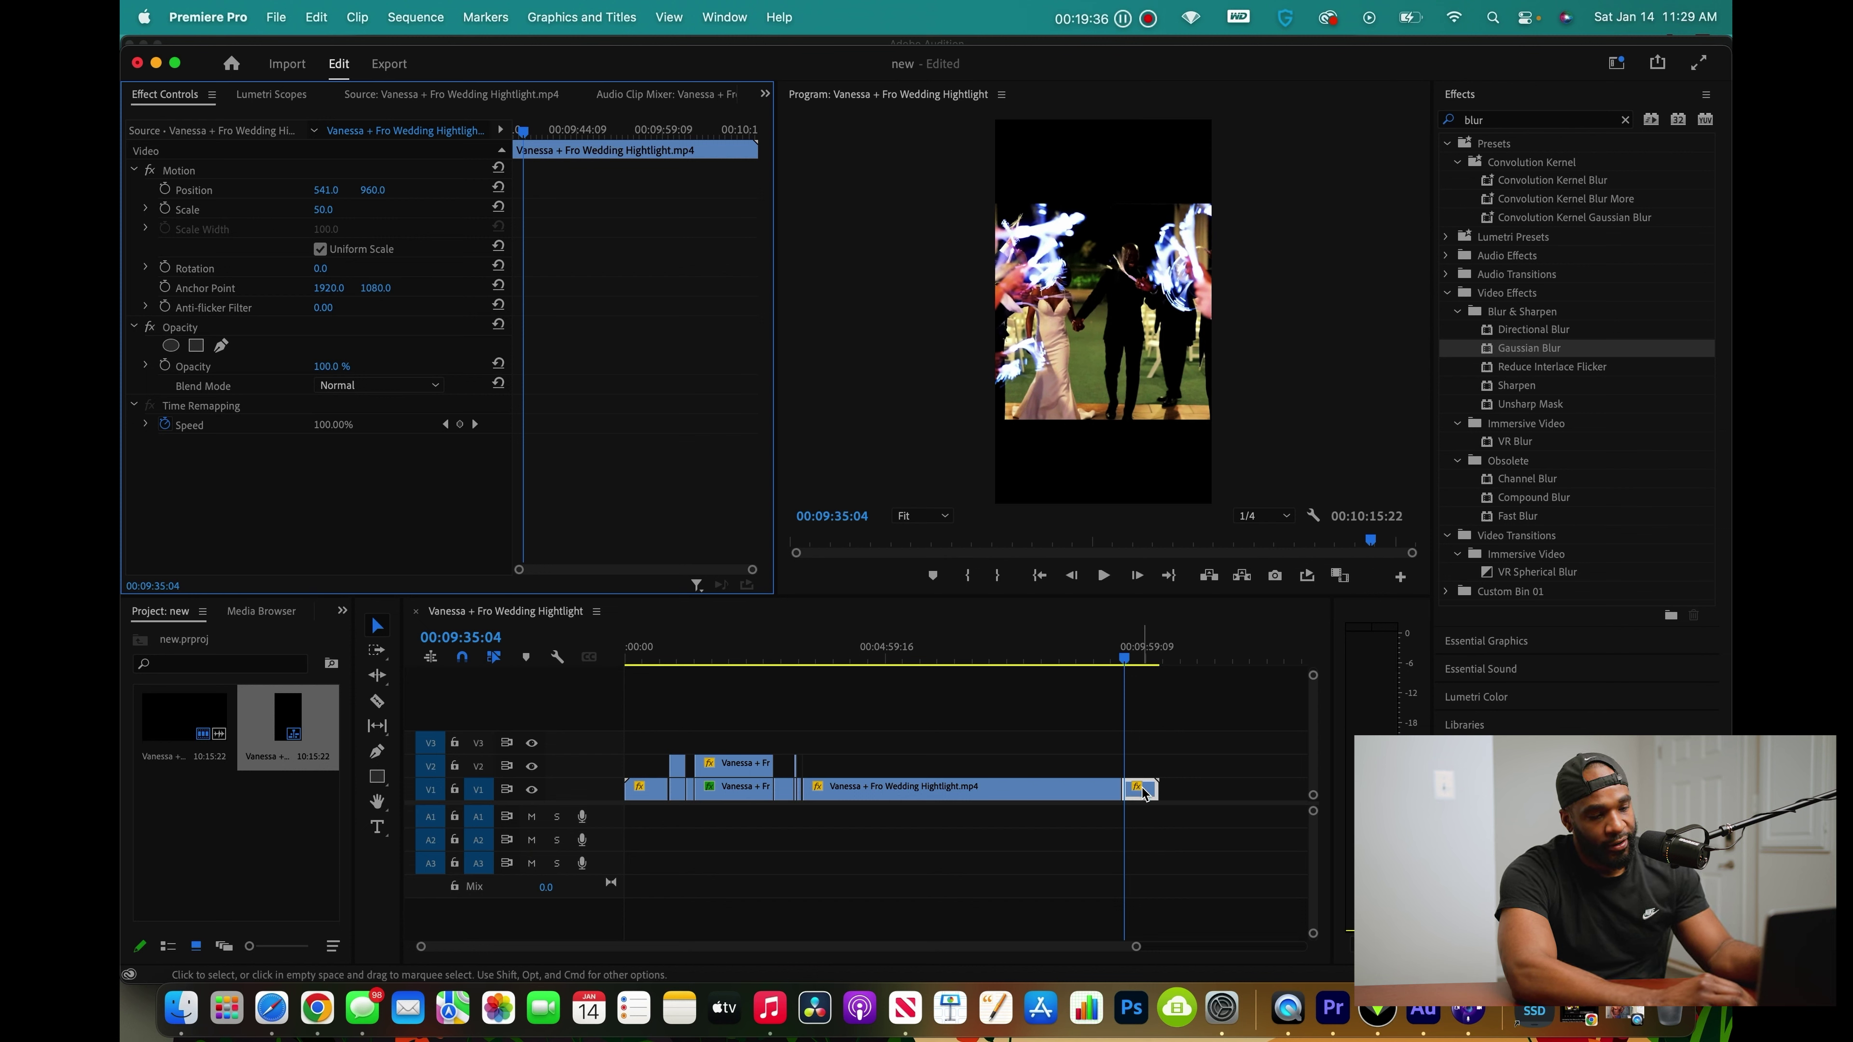
pyautogui.moveTo(1142, 792); pyautogui.dragTo(1138, 764)
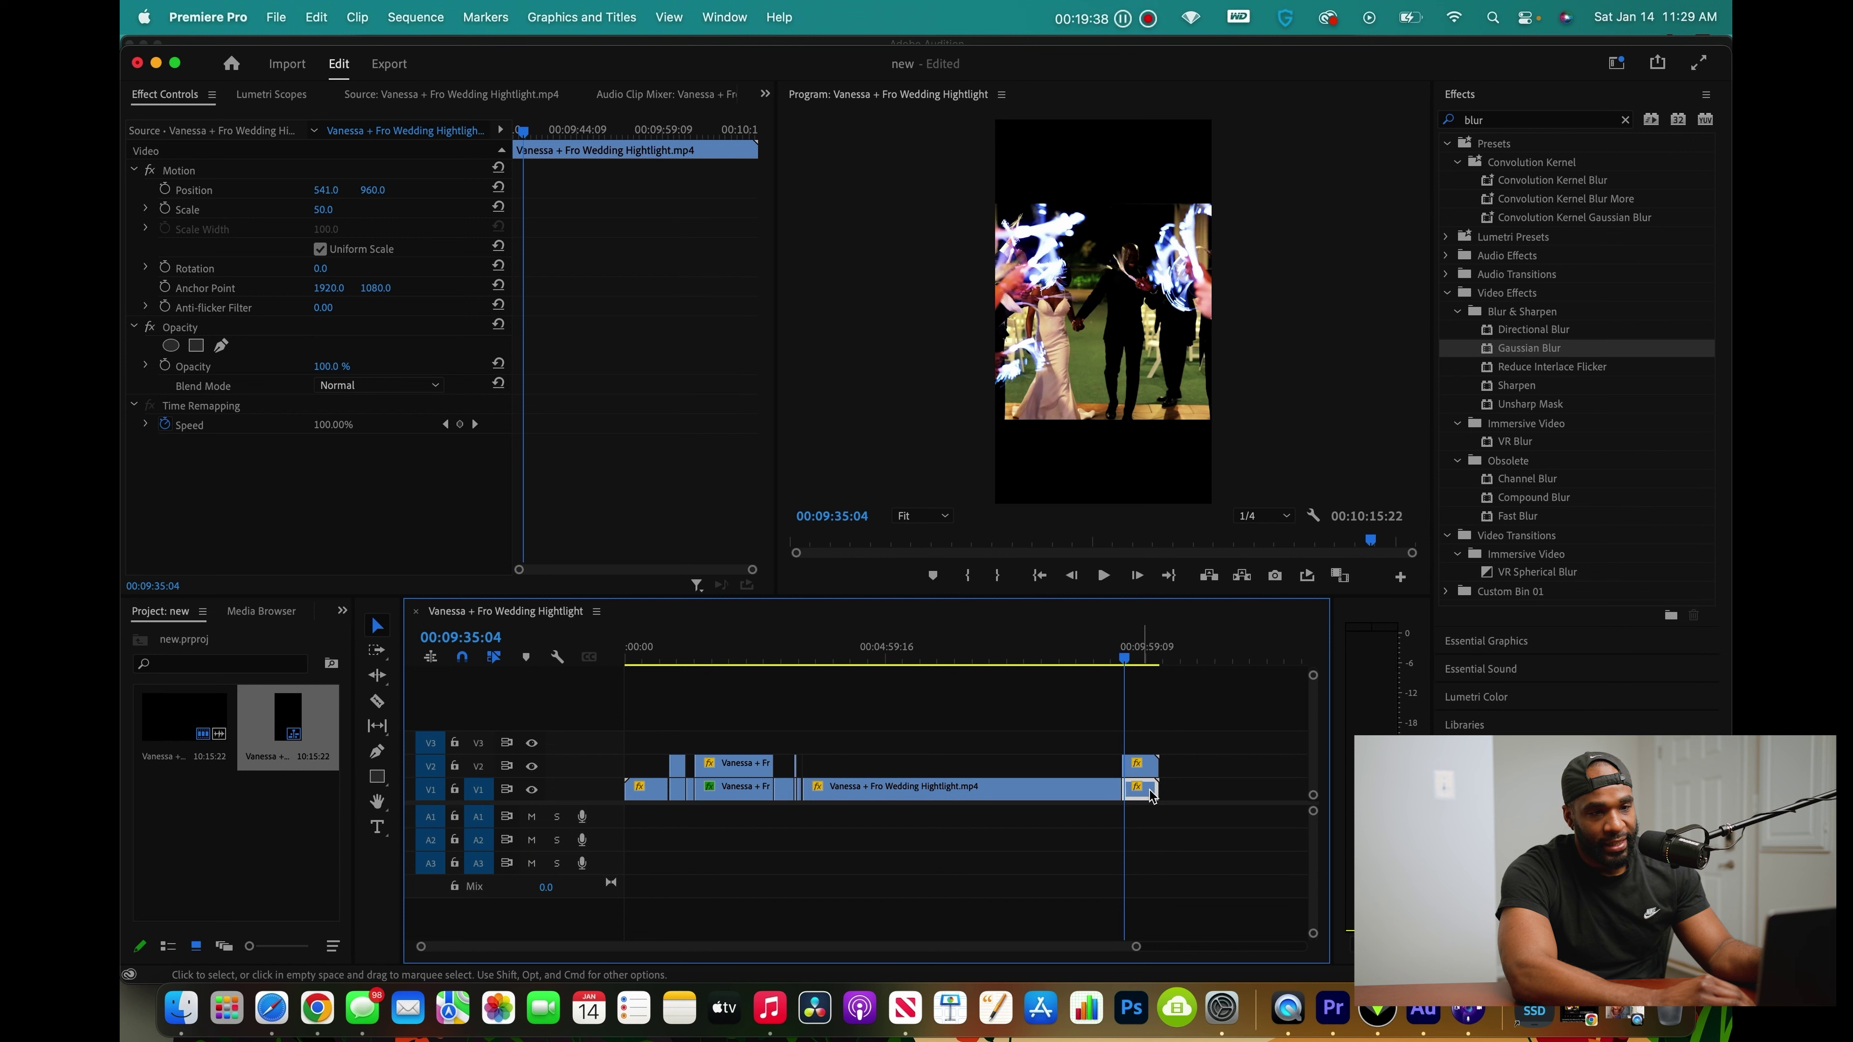
# Apply Gaussian Blur to the V1 copy of the sparkler segment, with Scale 90 and Blurriness 60
pyautogui.moveTo(1551, 353); pyautogui.dragTo(1140, 789)
pyautogui.moveTo(322, 212); pyautogui.dragTo(340, 211)
pyautogui.click(322, 484)
pyautogui.write('60')
pyautogui.press('Return')
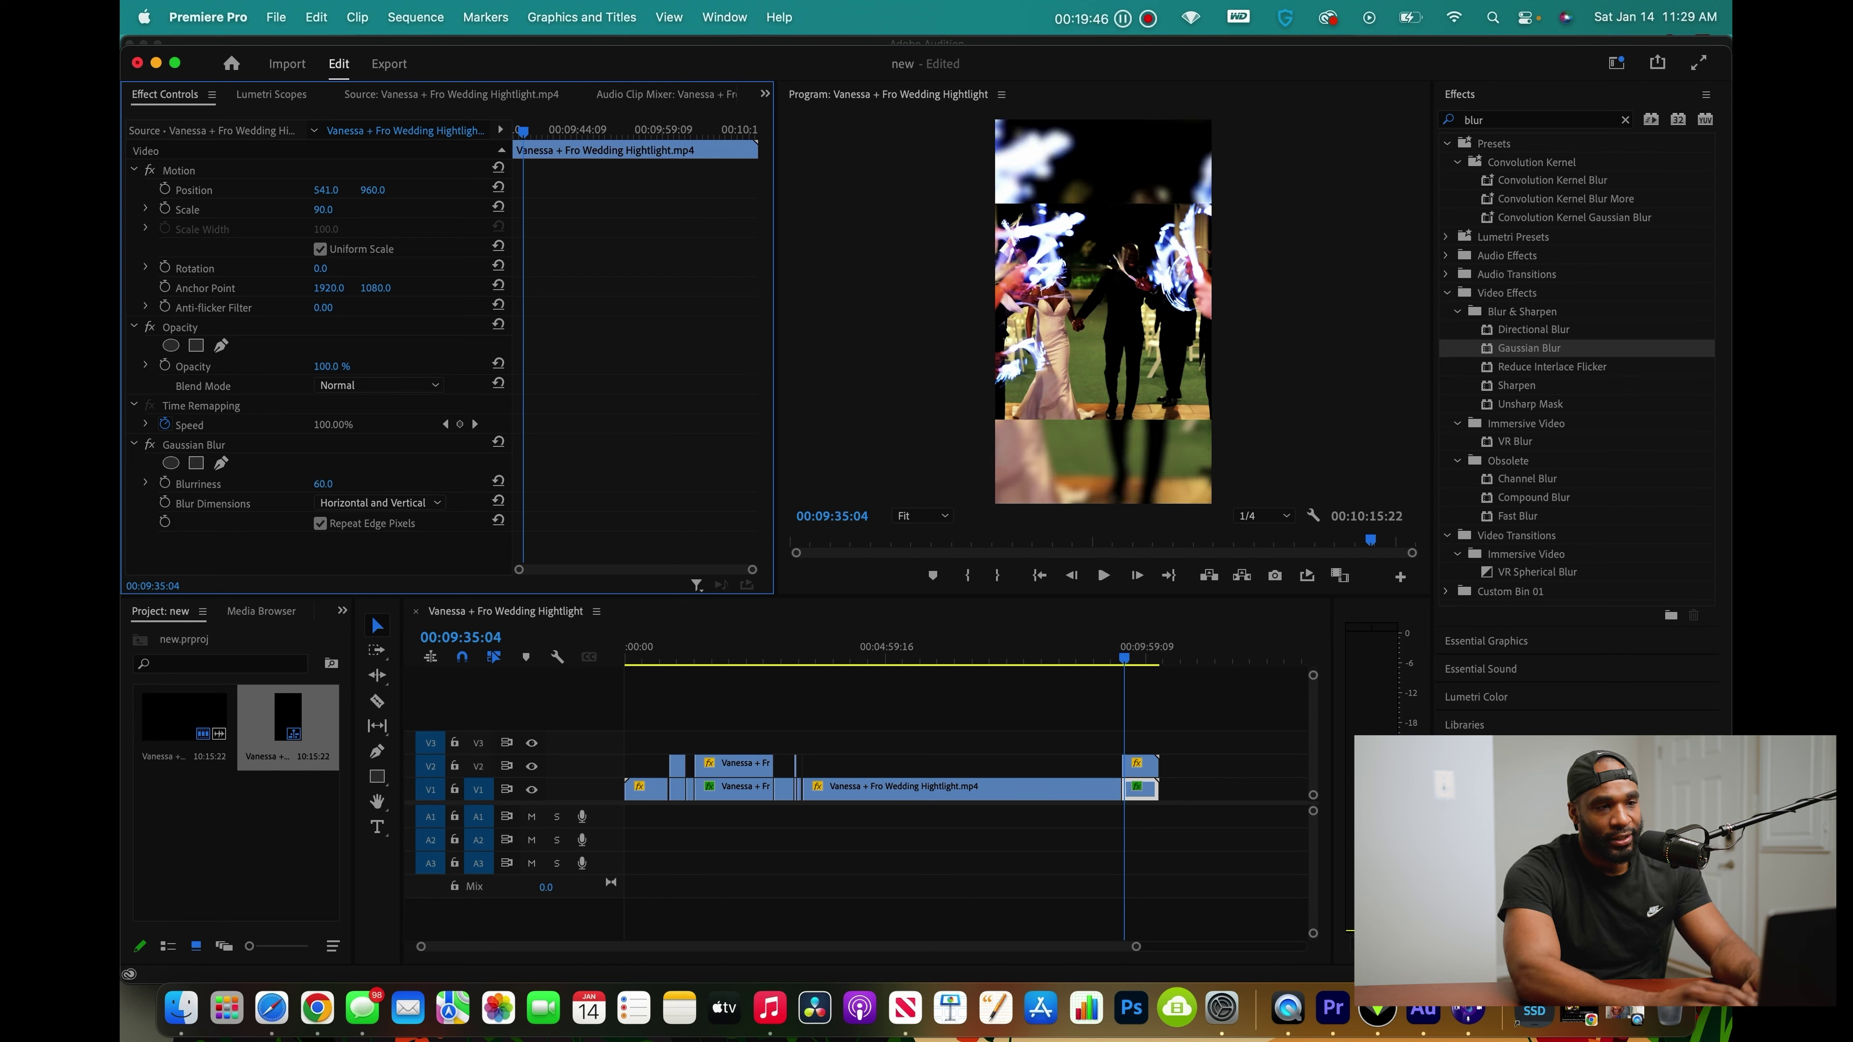
# Play back the sparkler segment and delete its blurred copy from track V1
pyautogui.press('space')
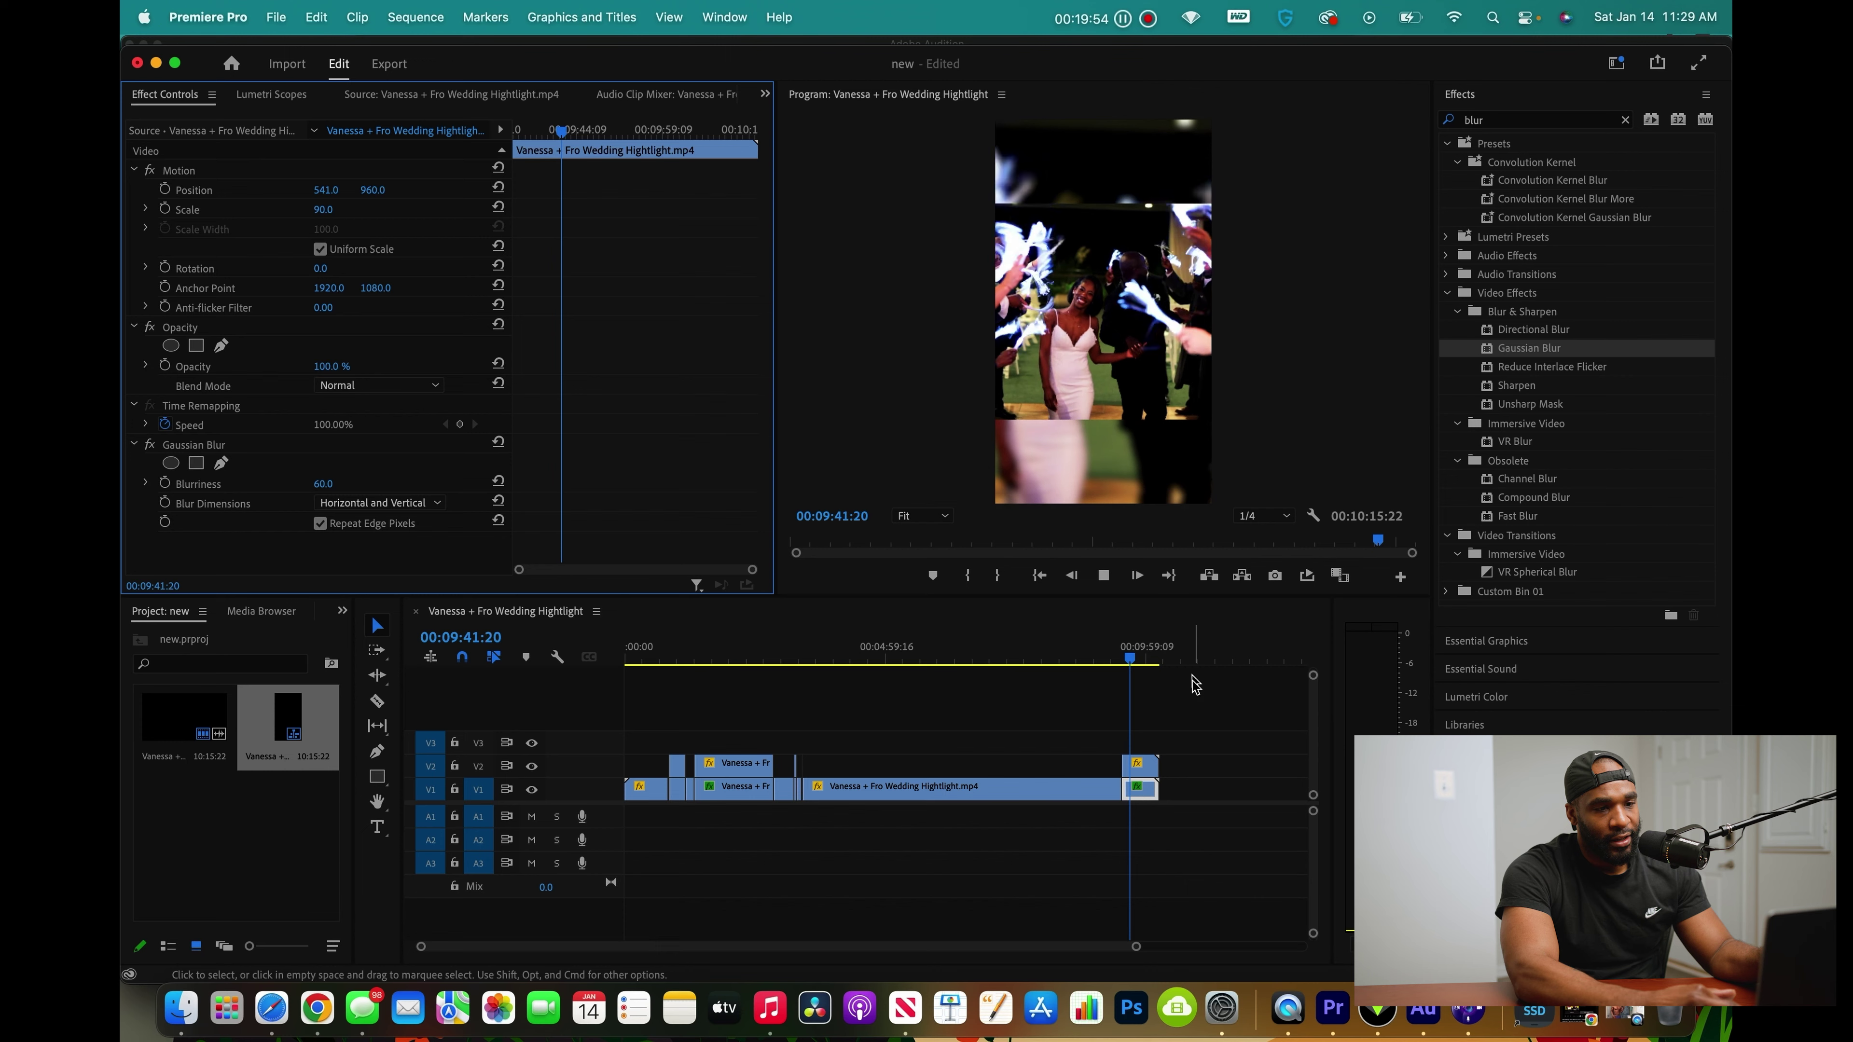
pyautogui.click(1199, 757)
pyautogui.click(1148, 793)
pyautogui.press('Delete')
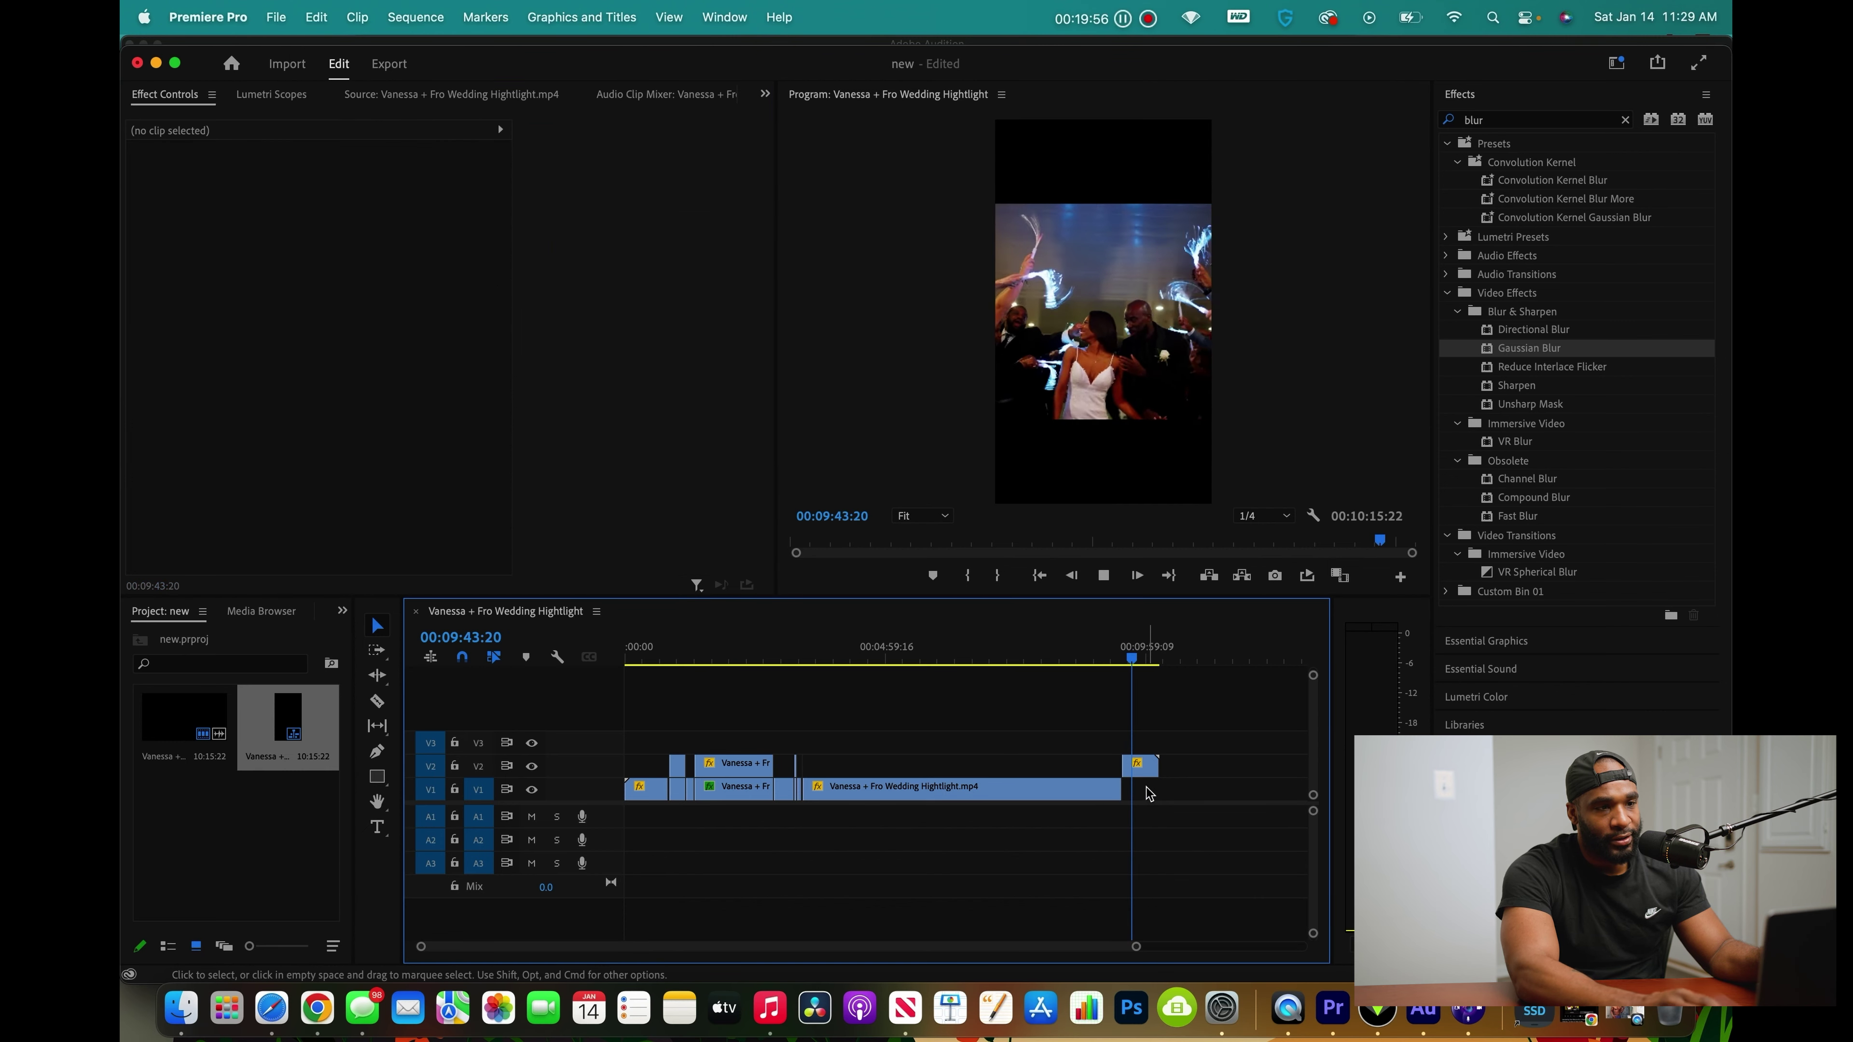